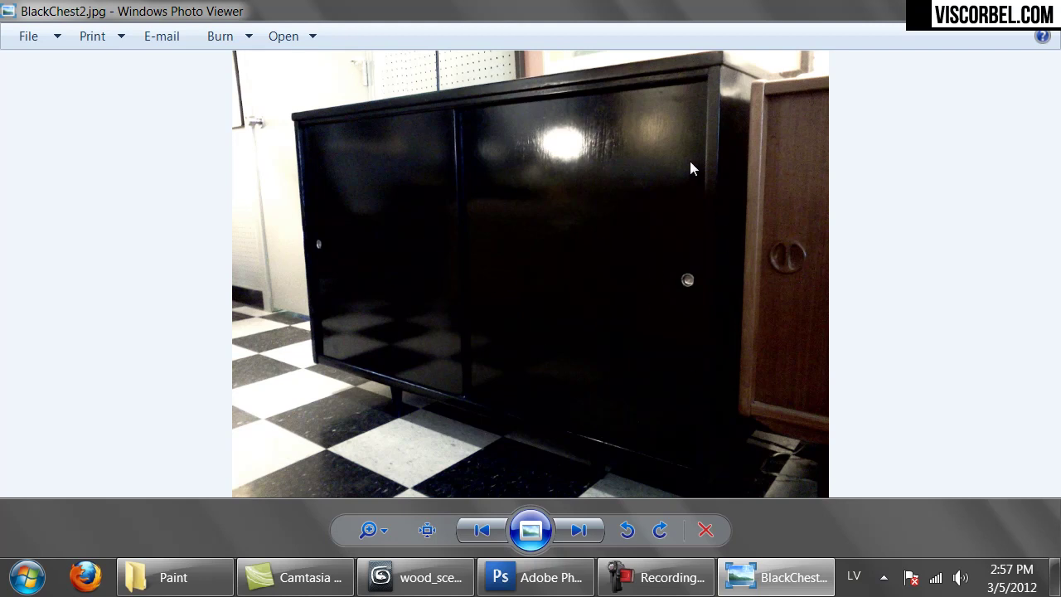
- Switch to 3ds Max and set the diffuse color of the second sample slot's VRayMtl in the Material Editor to a near-black grey
left_click(448, 579)
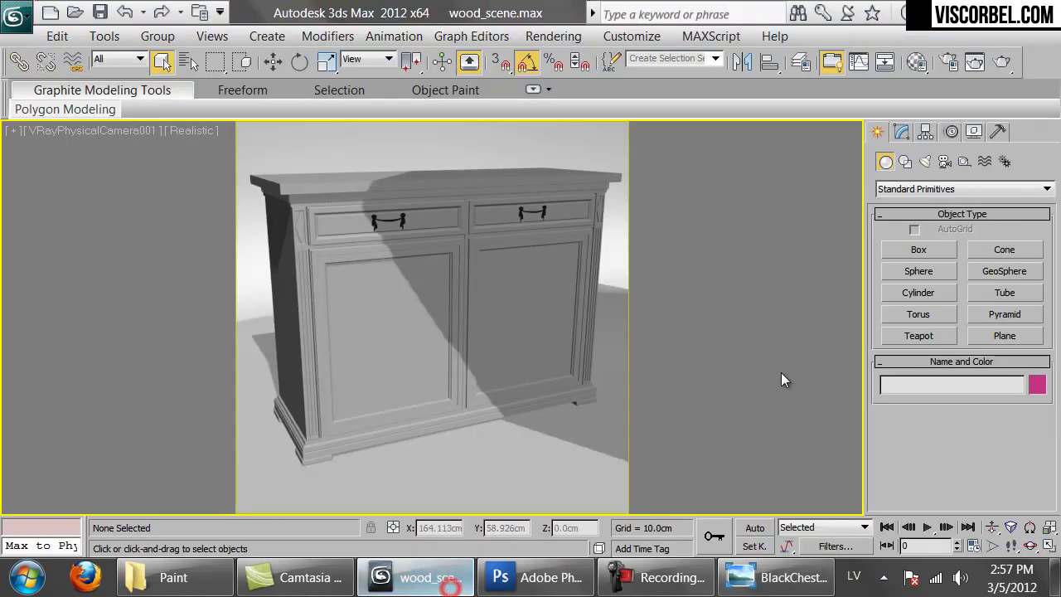
left_click(916, 61)
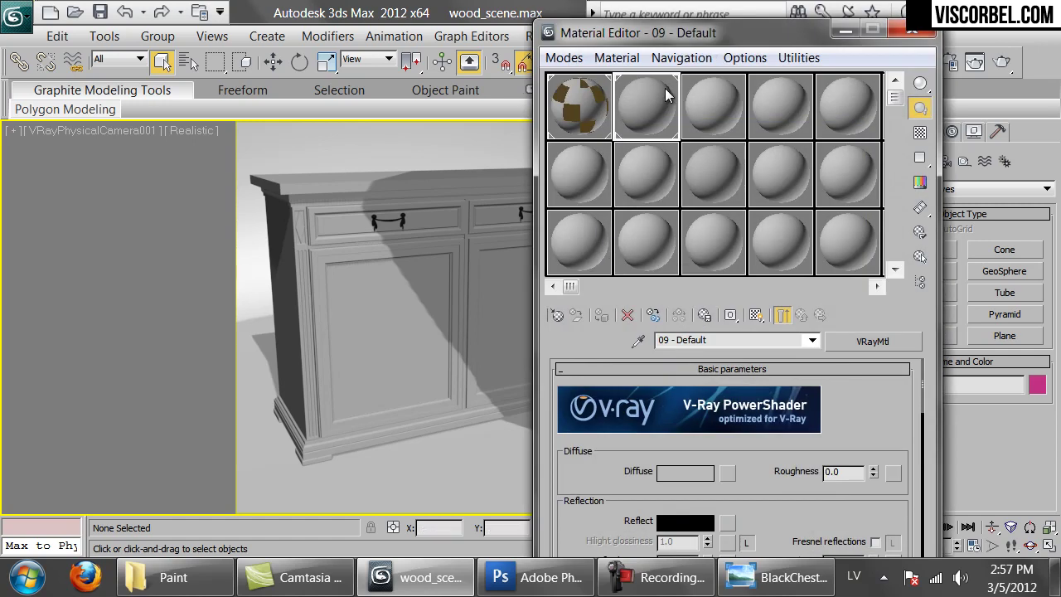
left_click(665, 91)
left_click_drag(793, 503, 799, 429)
left_click(676, 391)
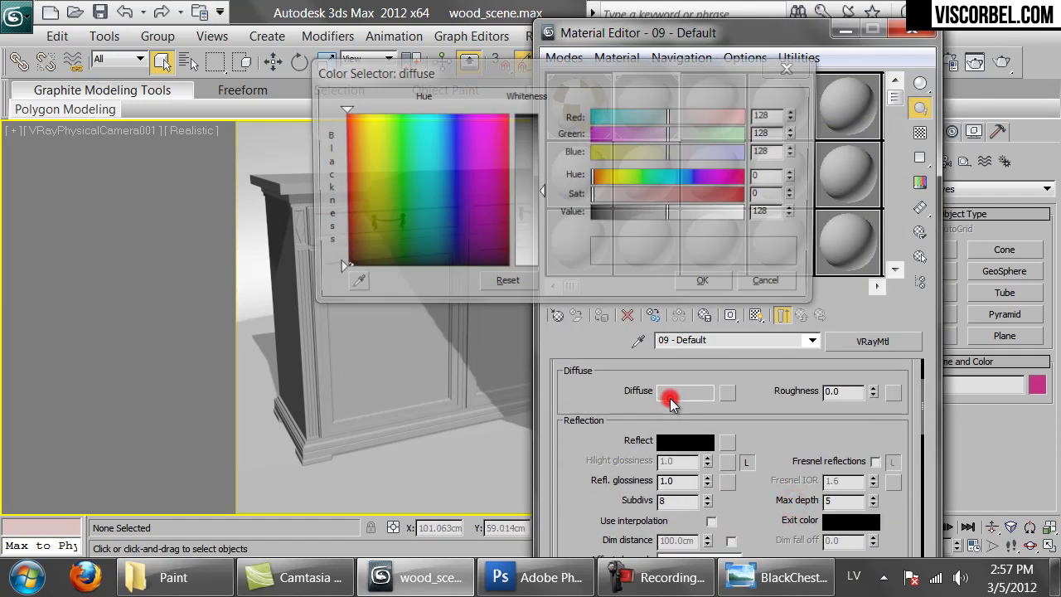
double_click(772, 214)
type("1")
key("Return")
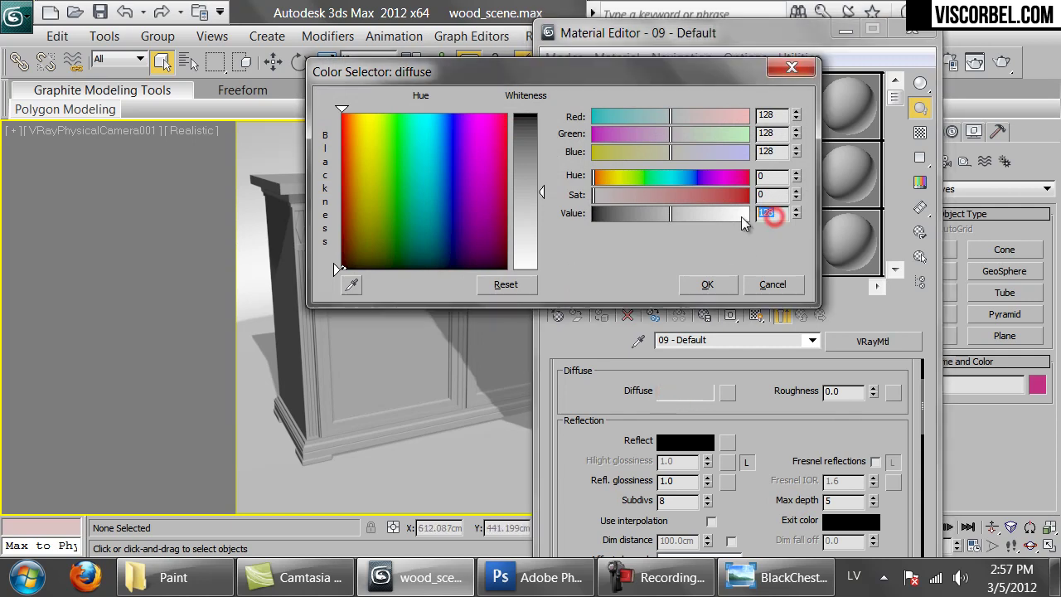
left_click(721, 281)
left_click_drag(716, 34, 784, 35)
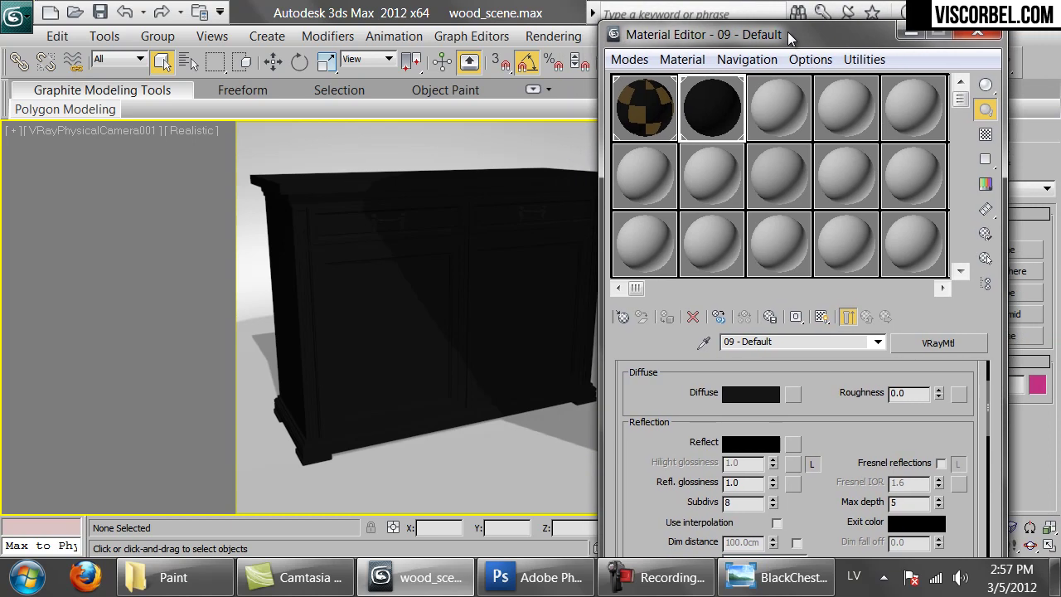
- Consult the BlackChest2.jpg reference, set the black material's reflection color to grey value 143, and enable Fresnel reflections
left_click(757, 590)
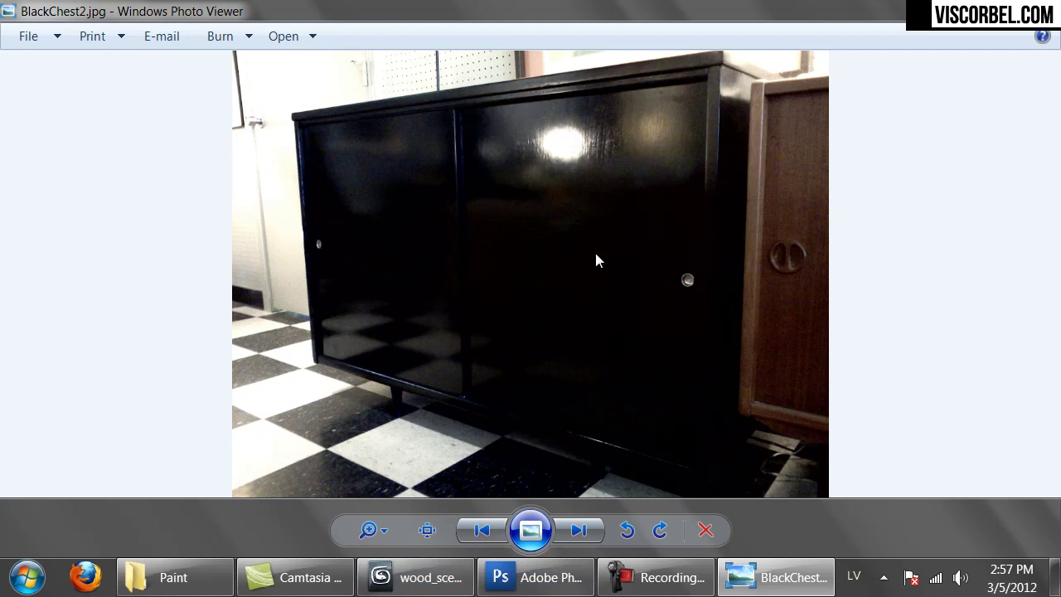
left_click(415, 577)
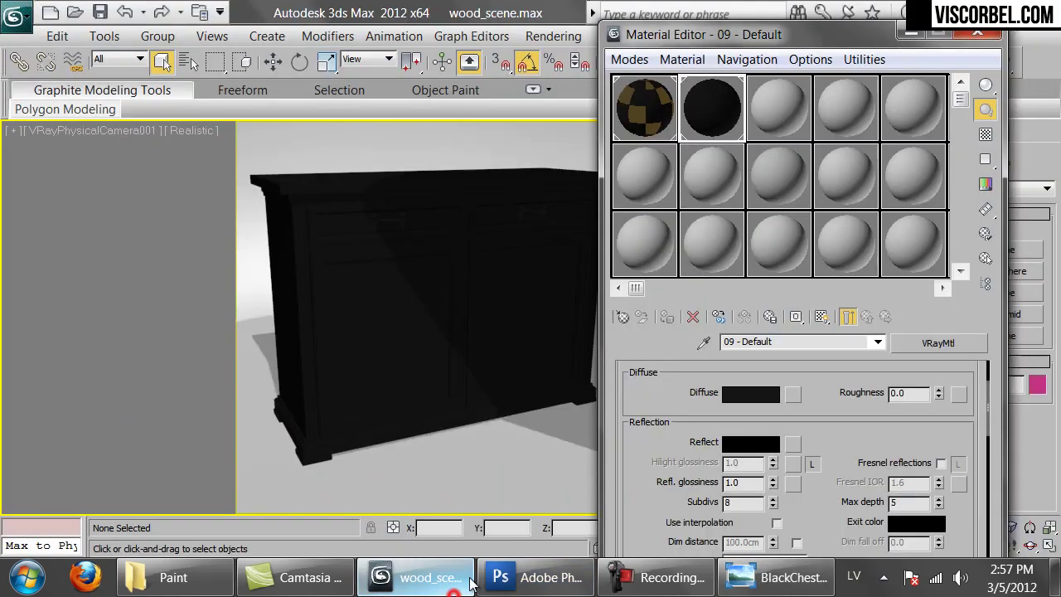
left_click(750, 442)
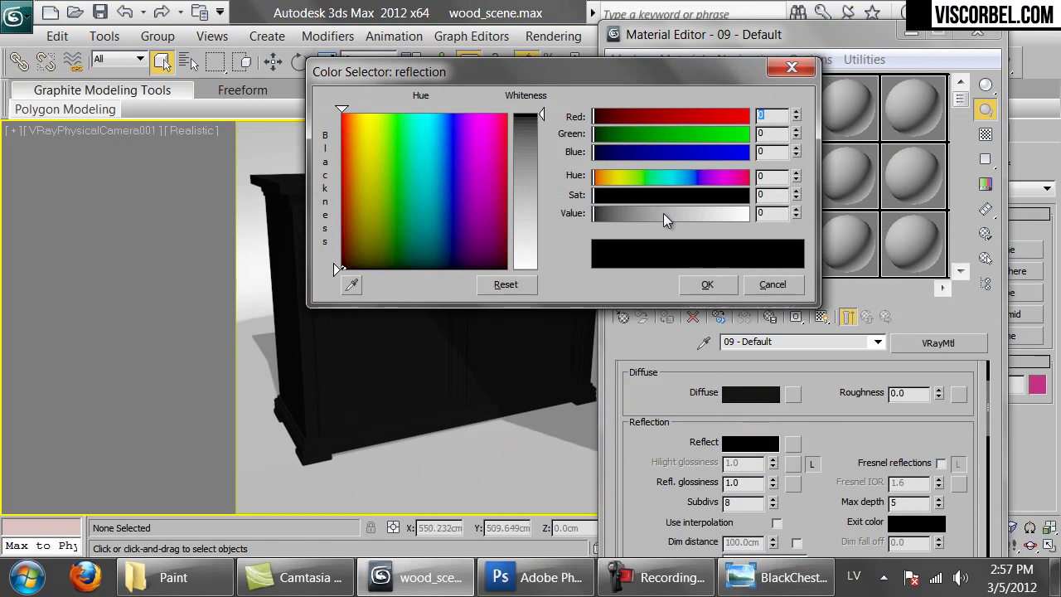
left_click_drag(660, 212, 679, 212)
left_click(713, 290)
left_click(986, 134)
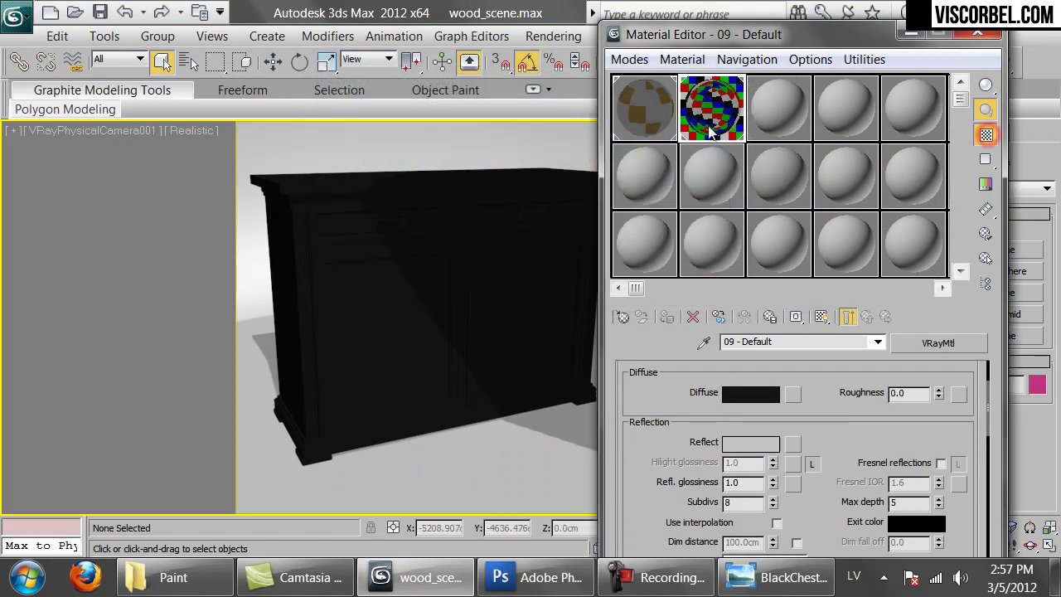
left_click(941, 462)
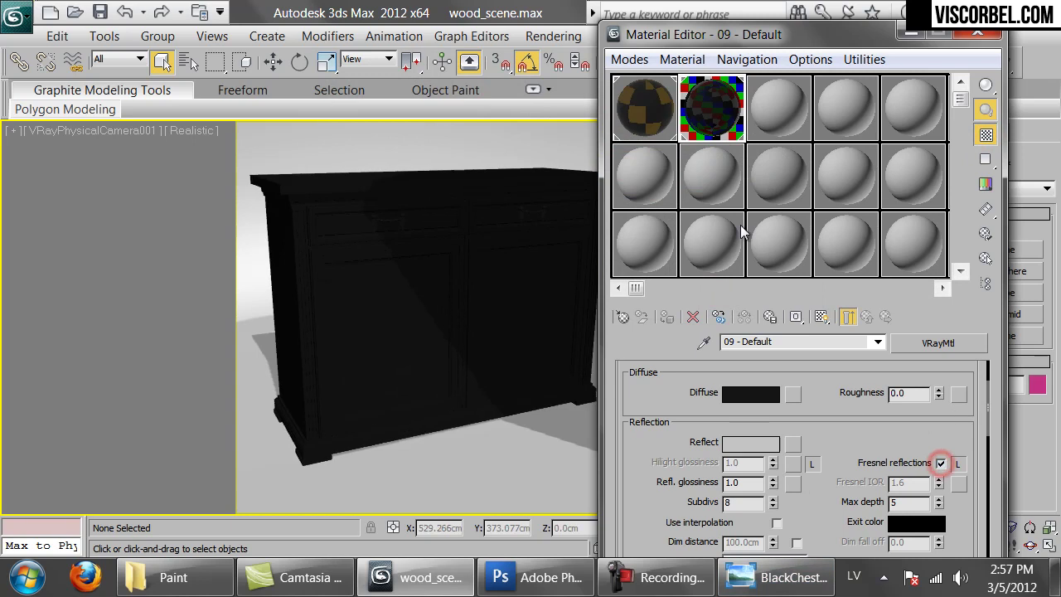
- Open a resized, magnified preview of the black material and compare its reflections with the BlackChest2.jpg reference photo
double_click(712, 108)
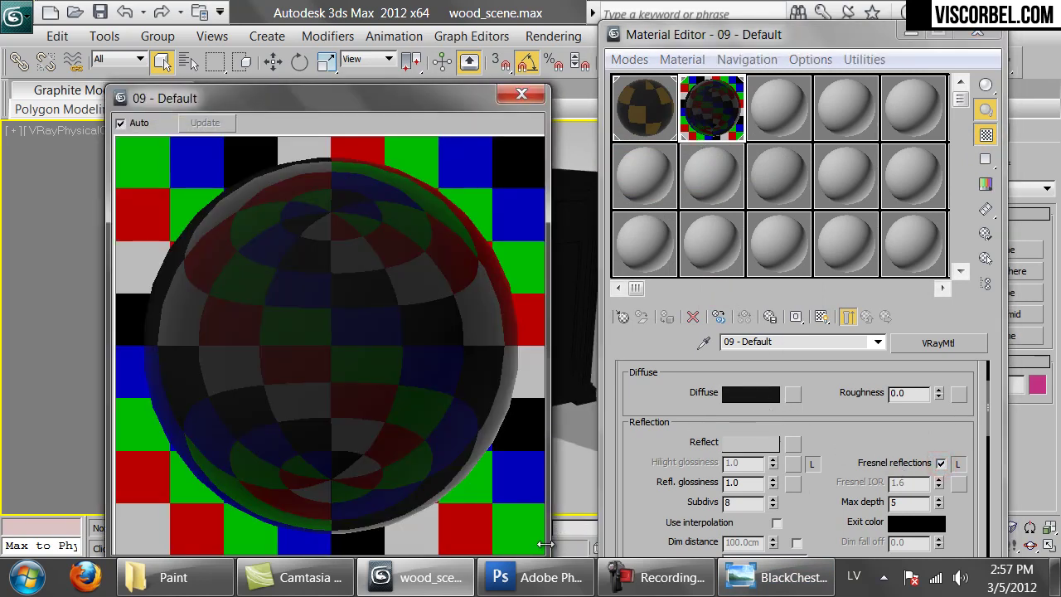
left_click_drag(551, 87, 505, 175)
left_click_drag(339, 186, 370, 48)
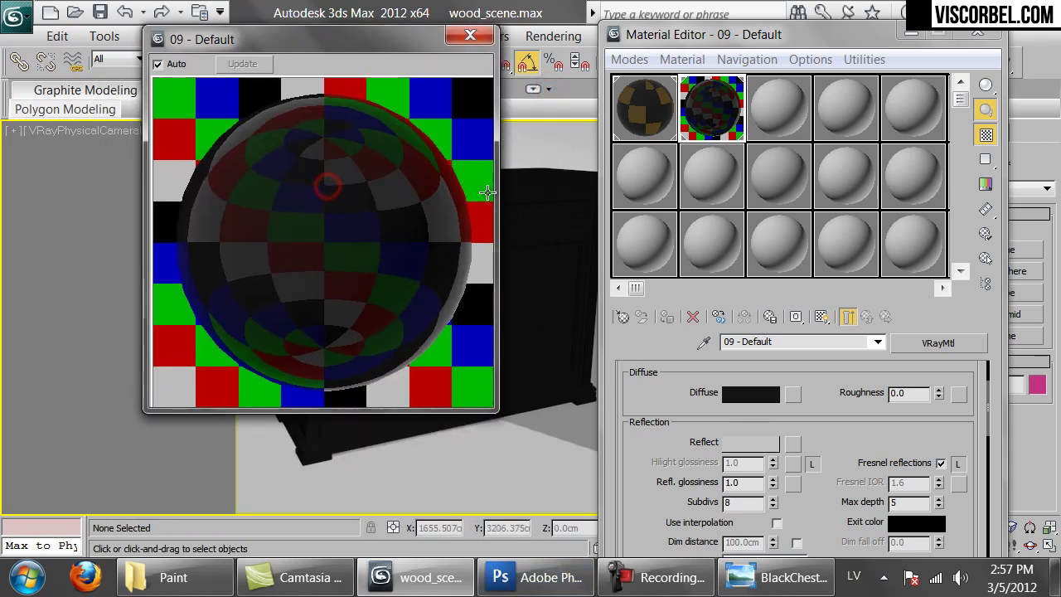
left_click(764, 588)
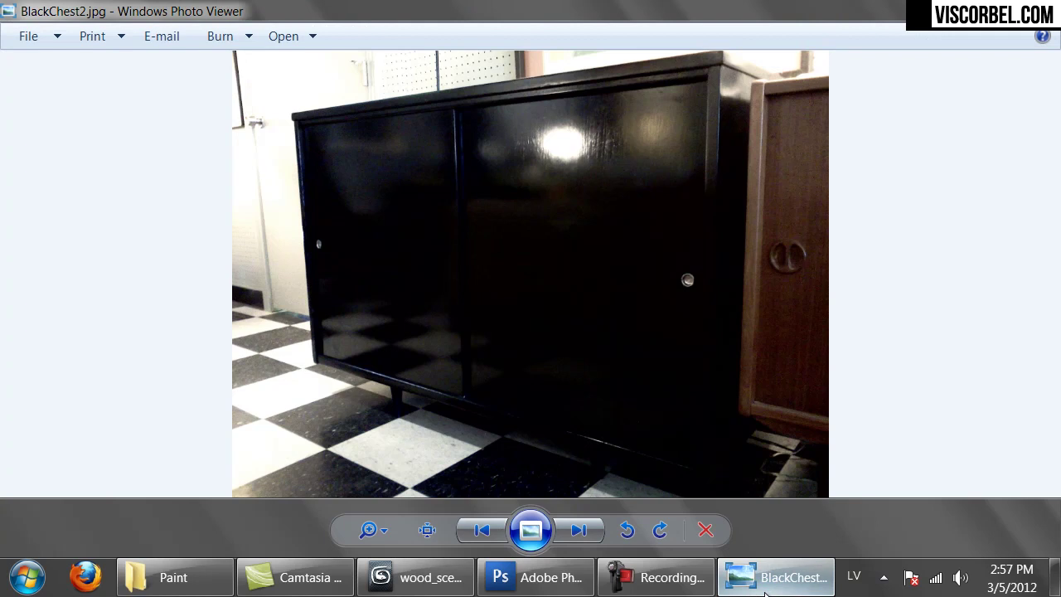
left_click(764, 591)
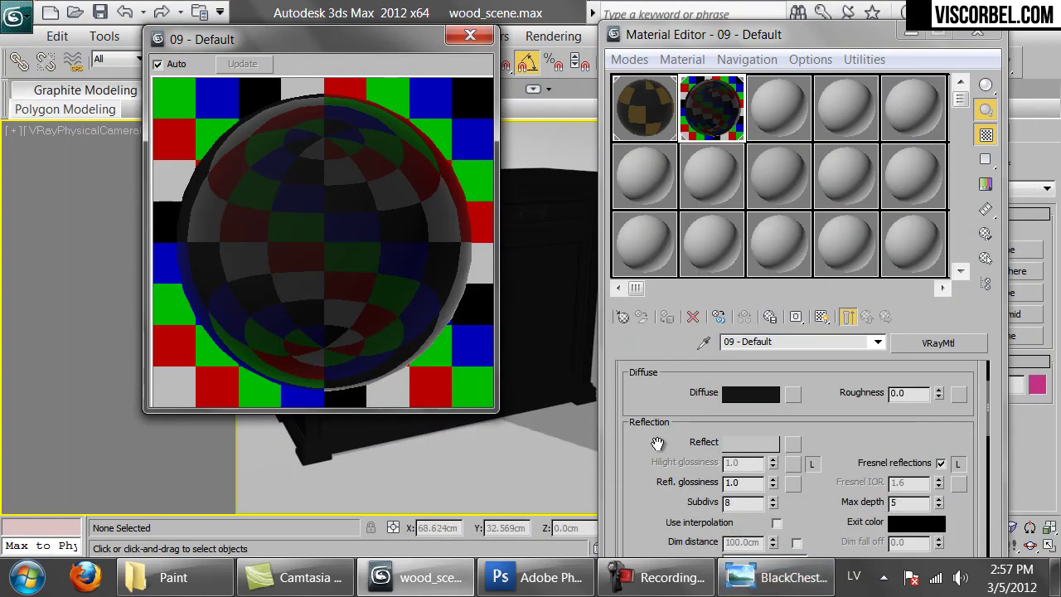
left_click(775, 578)
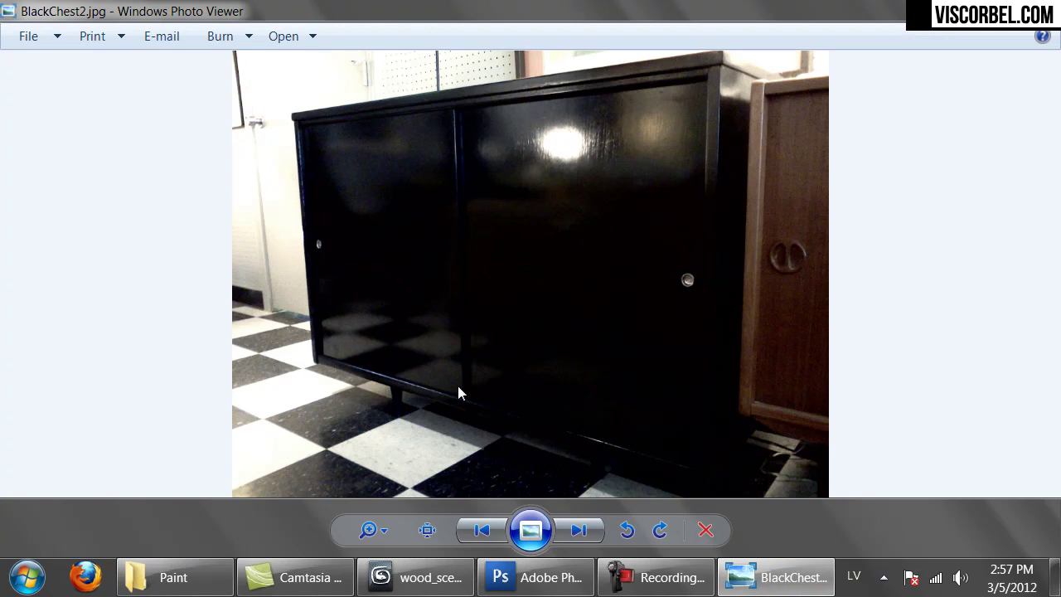
left_click(432, 580)
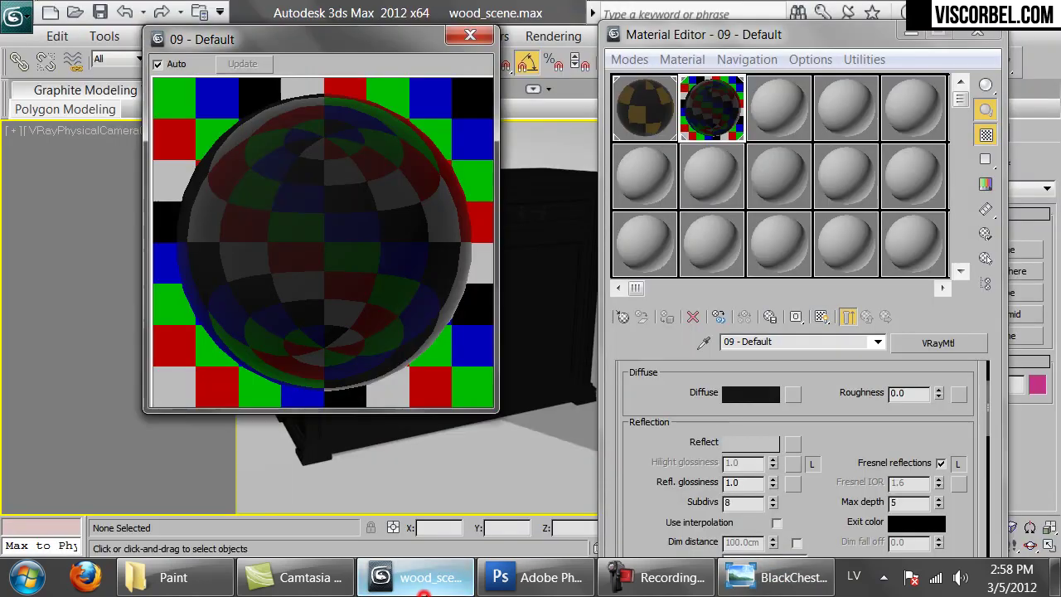
- Set the black material's reflection glossiness to 0.95
left_click(749, 485)
type(".")
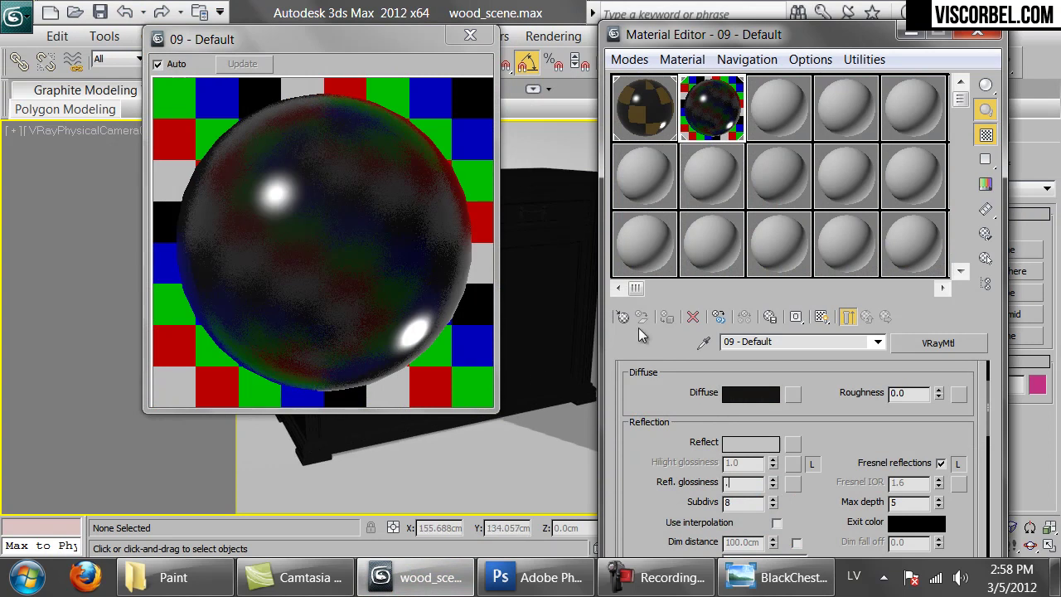
type("85")
key("Return")
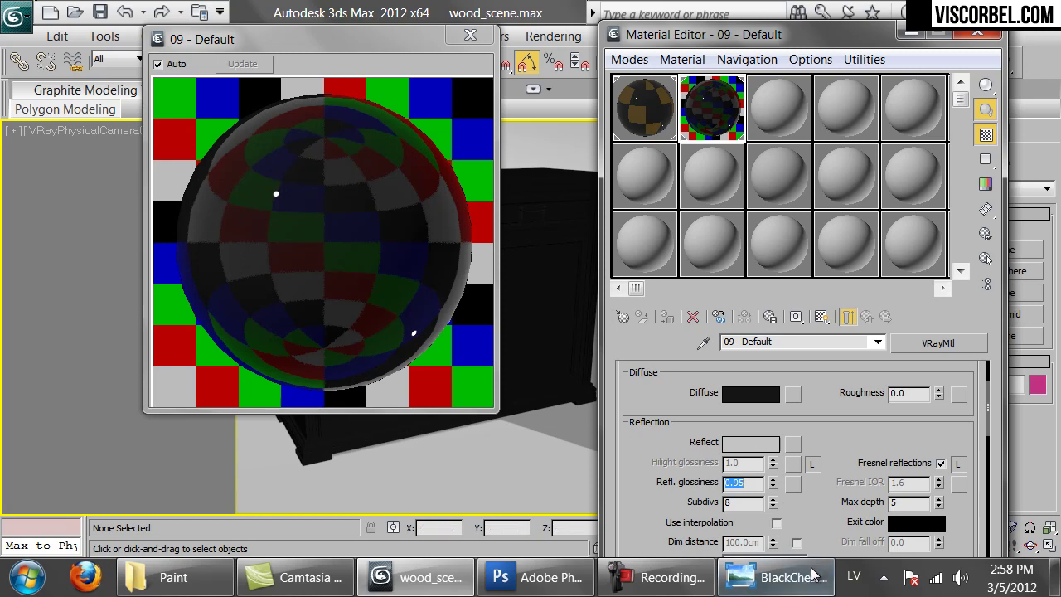
- Unlock the Fresnel IOR of the black material and set it to 2.5
mouse_move(808, 588)
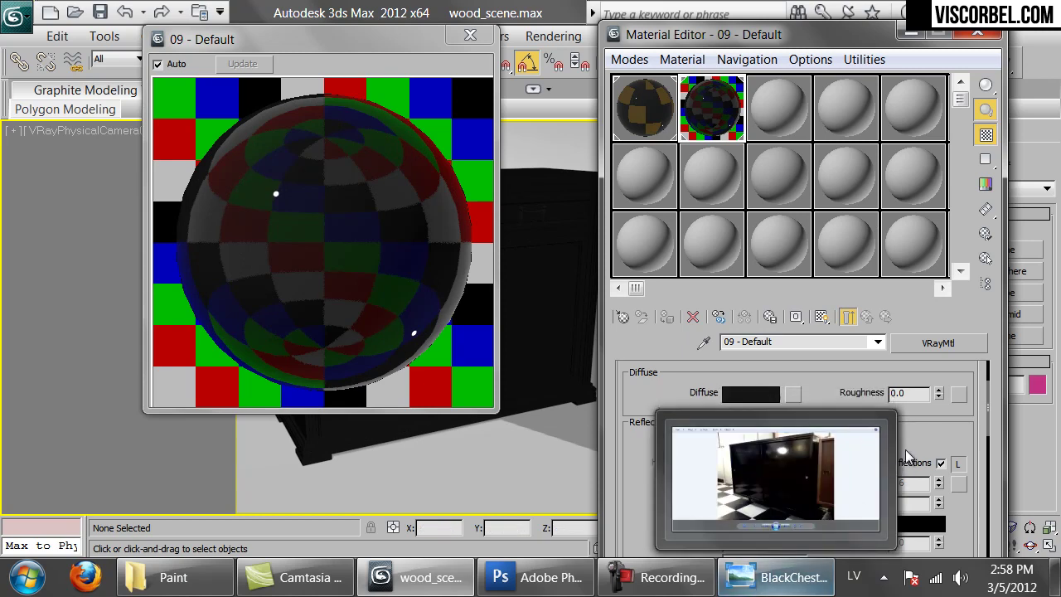
left_click(928, 421)
left_click(959, 463)
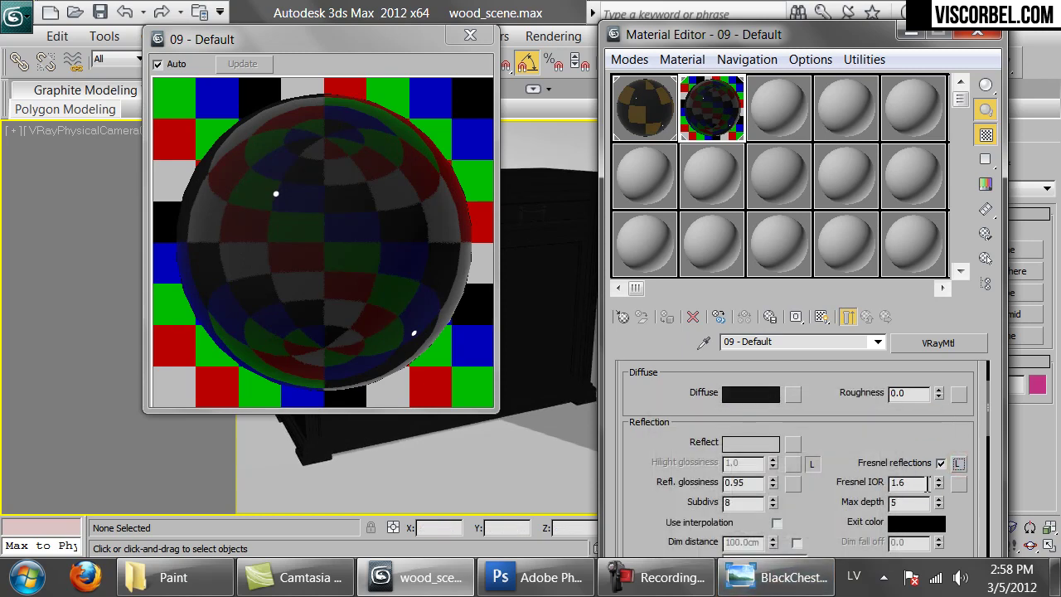
left_click_drag(920, 482, 876, 474)
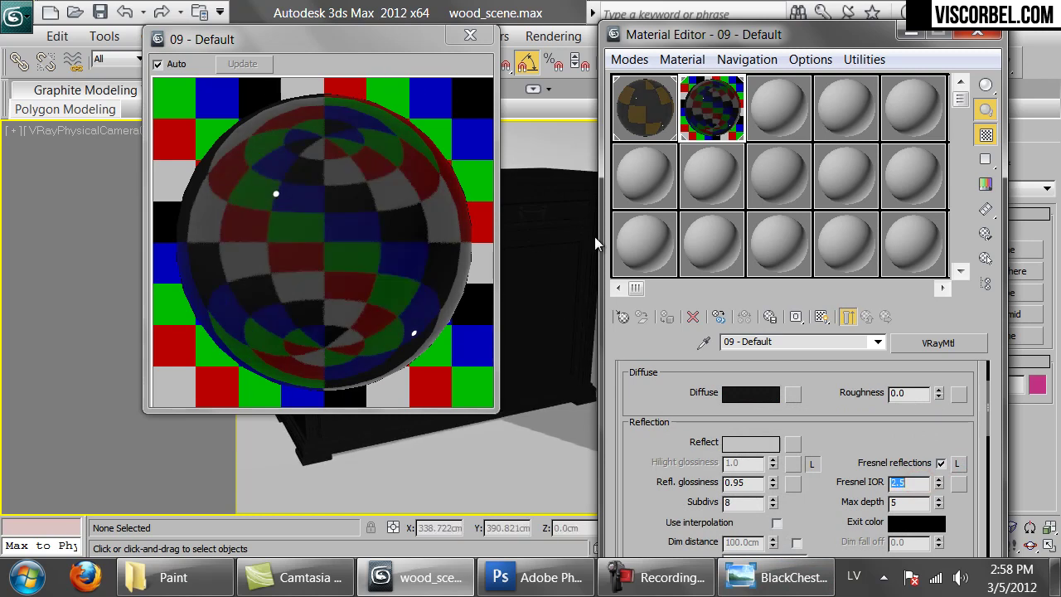
- Darken the black material's reflection color to a deeper neutral grey
left_click(760, 446)
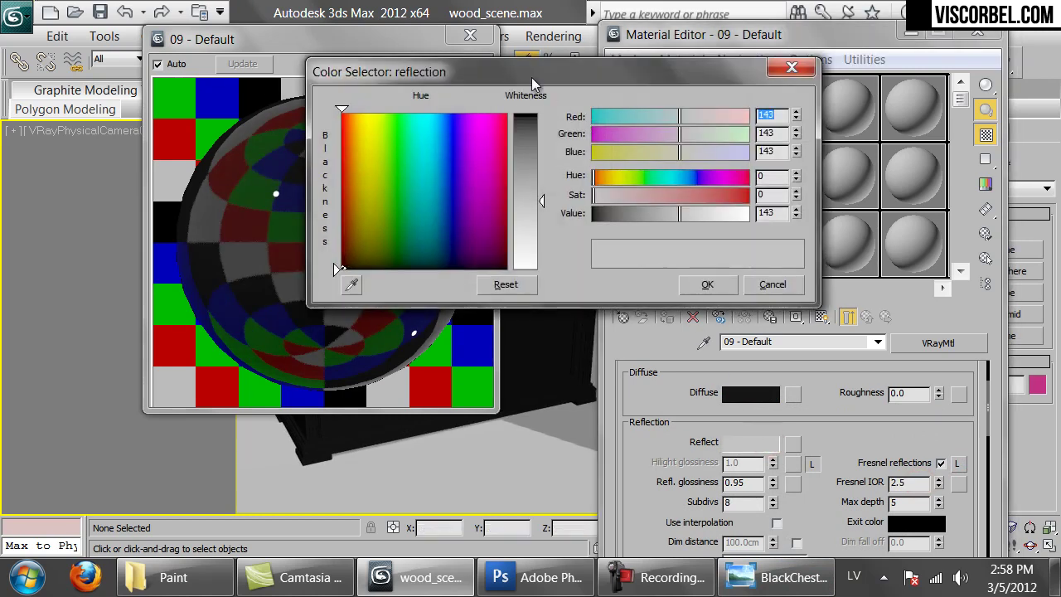
left_click_drag(515, 70, 681, 118)
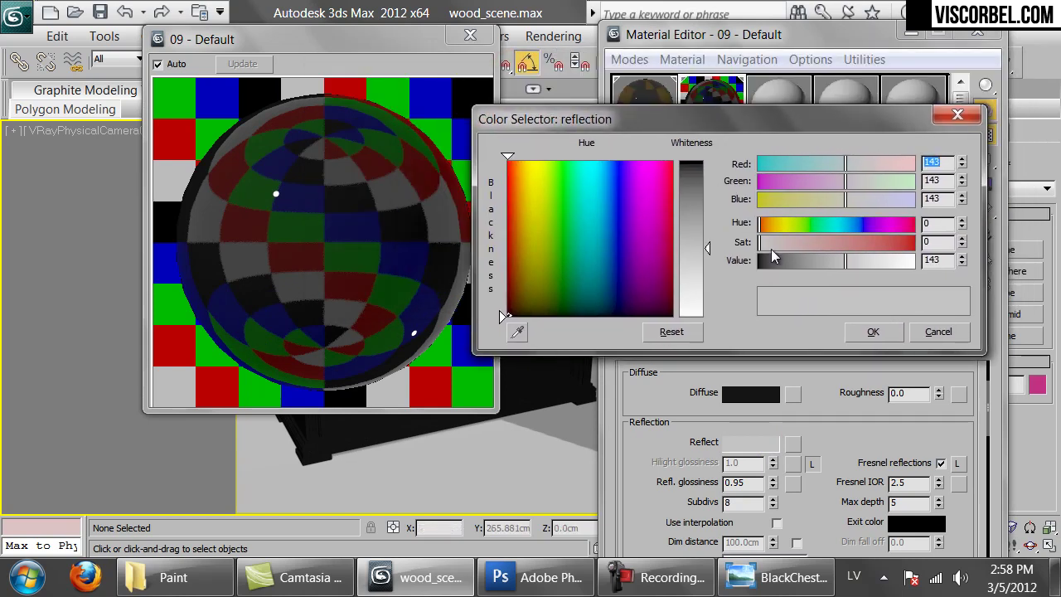
left_click_drag(823, 264, 807, 260)
left_click(873, 332)
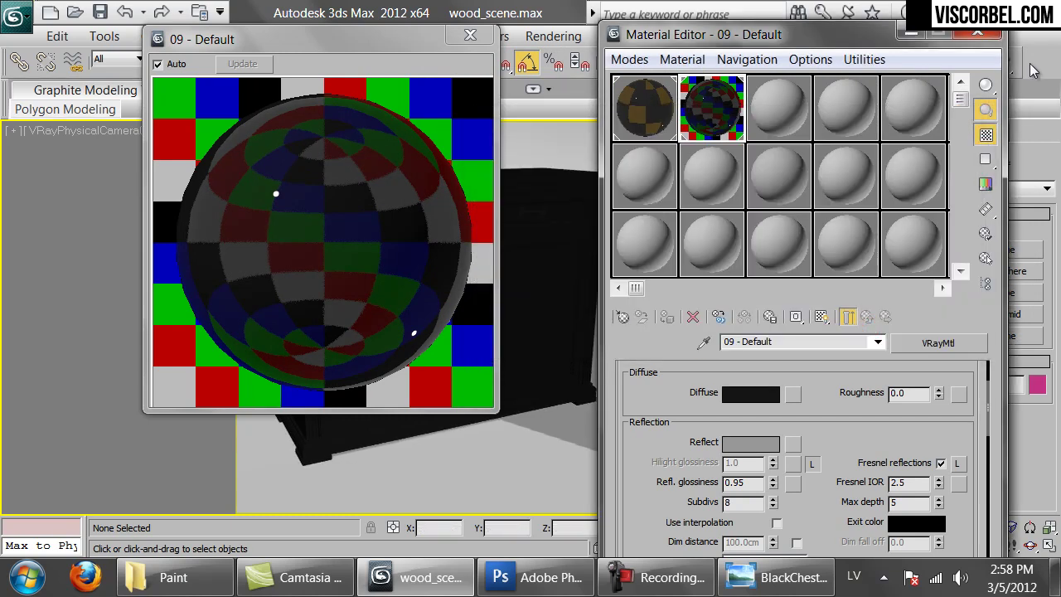
- Render the camera view and inspect the black cabinet up close in the V-Ray frame buffer
left_click(1013, 64)
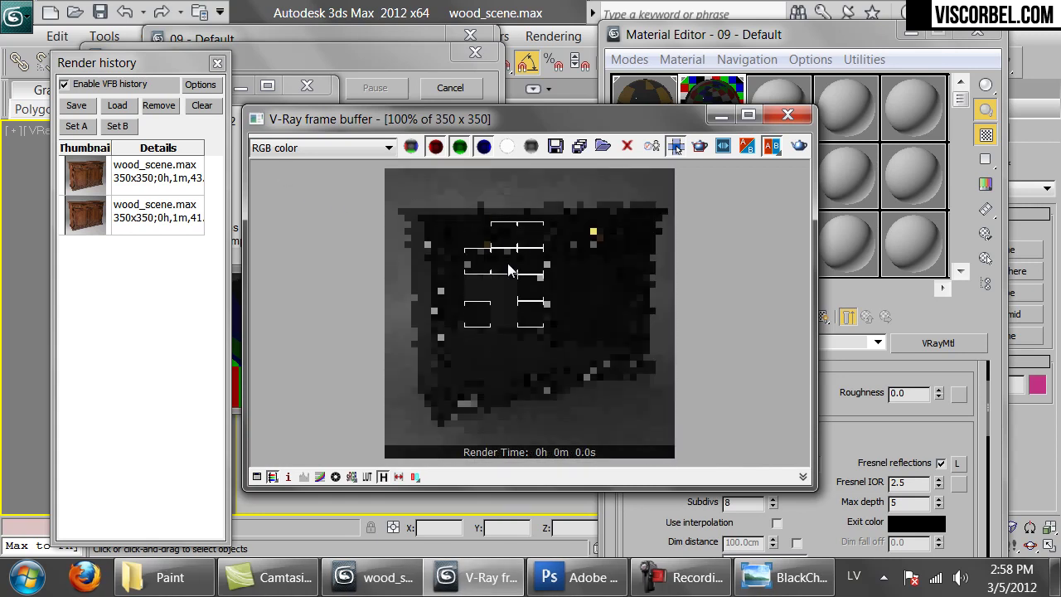
scroll(520, 249, "up", 1)
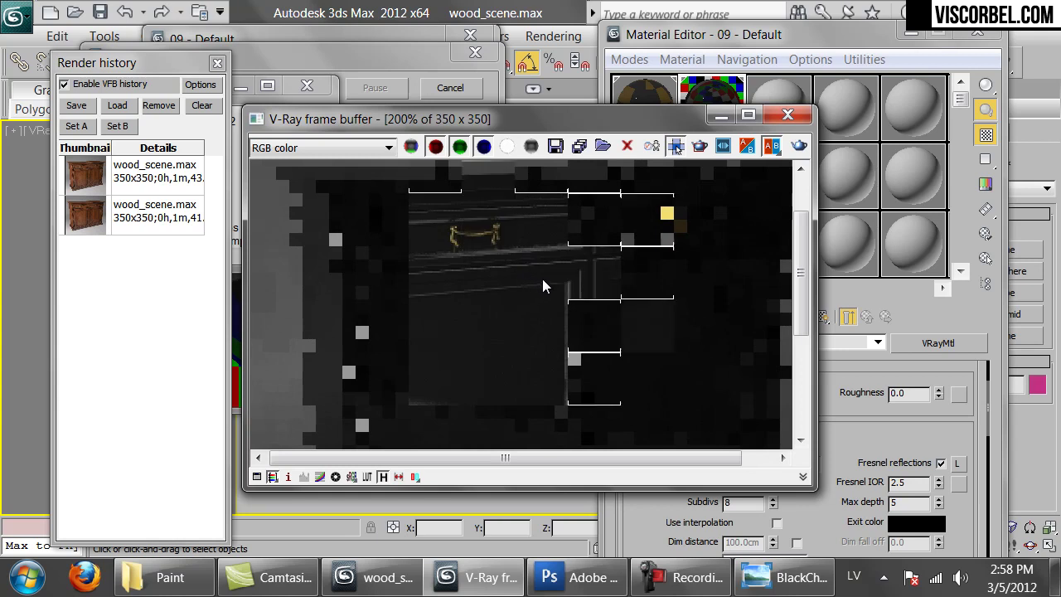
scroll(563, 259, "down", 1)
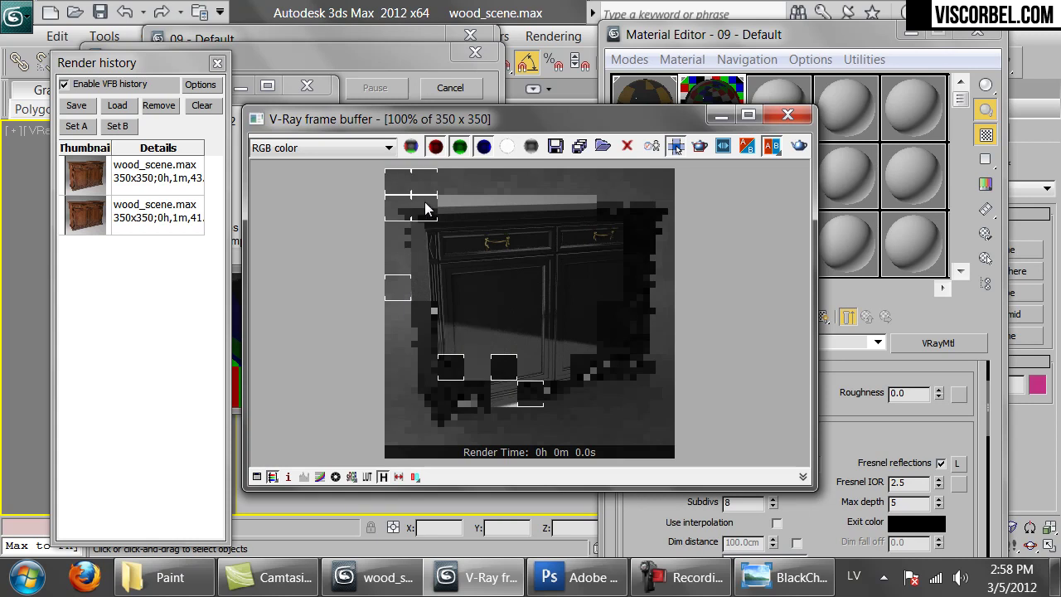
- Compare the cabinet render with the BlackChest2.jpg reference photo and stop the rendering
left_click(796, 584)
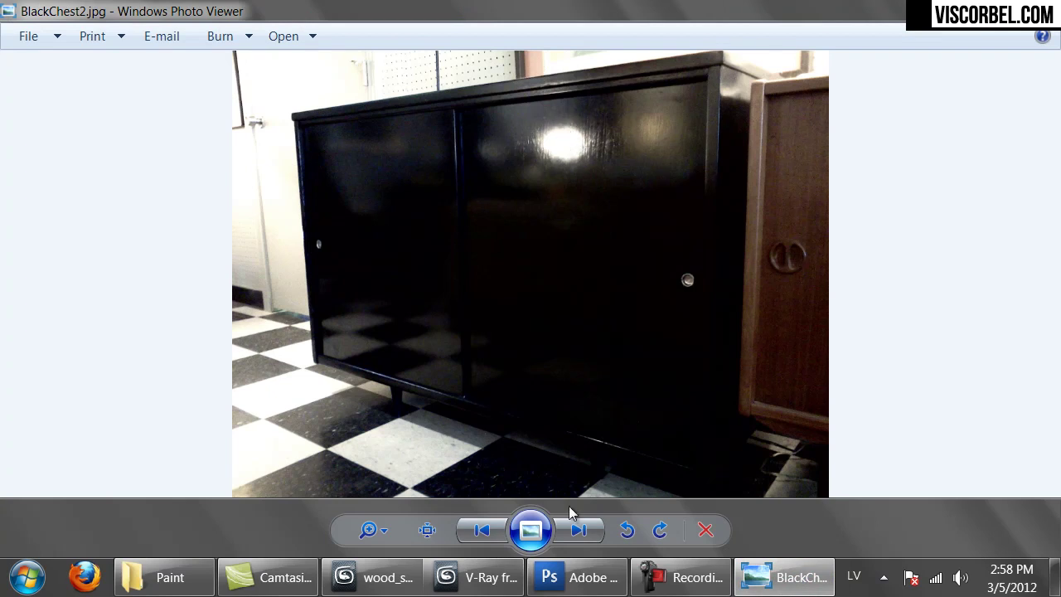
left_click(485, 578)
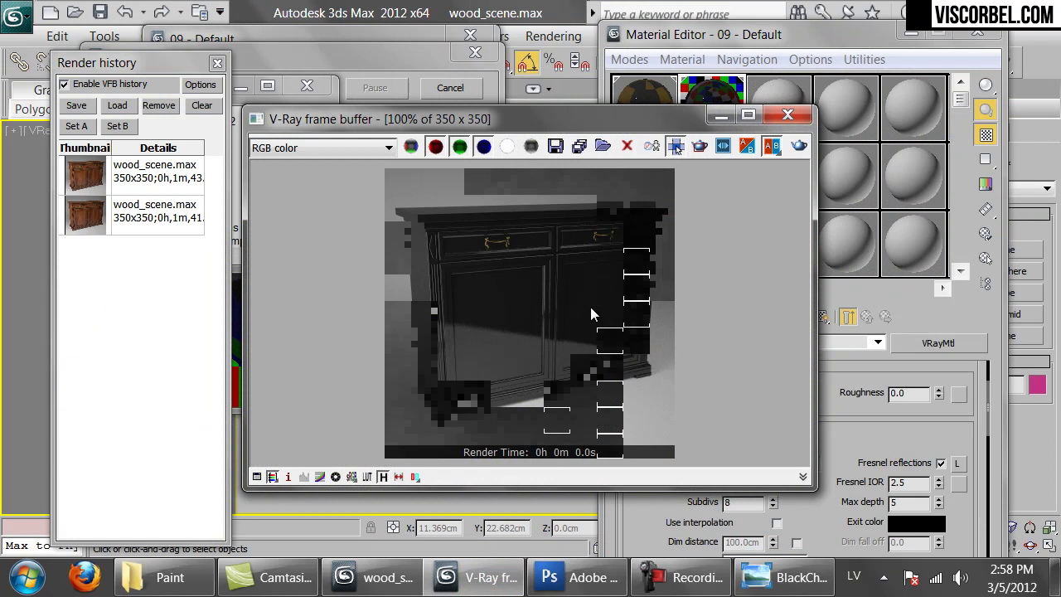
scroll(578, 303, "up", 1)
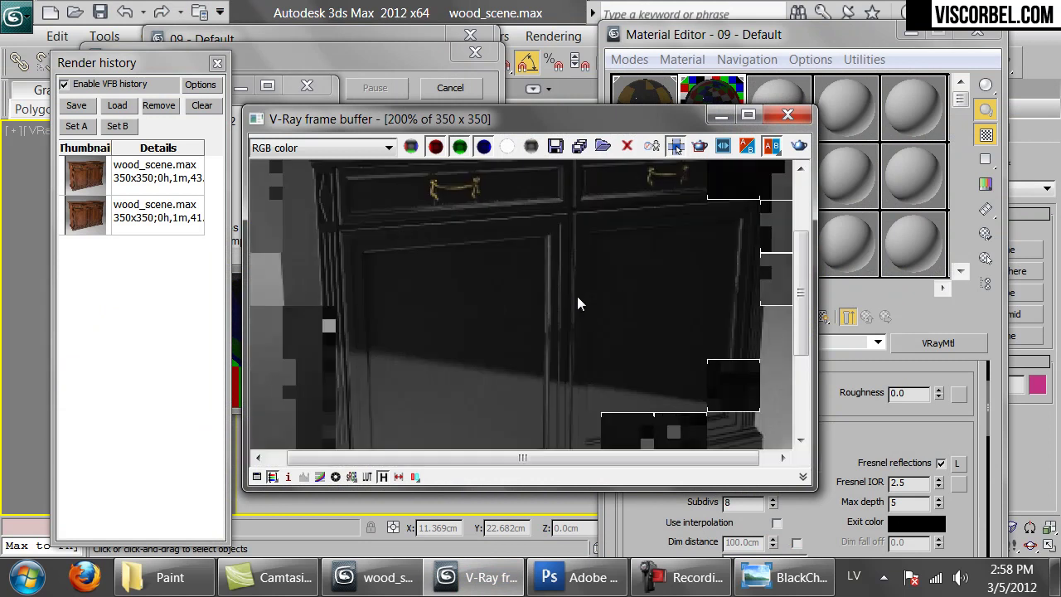
scroll(578, 304, "down", 1)
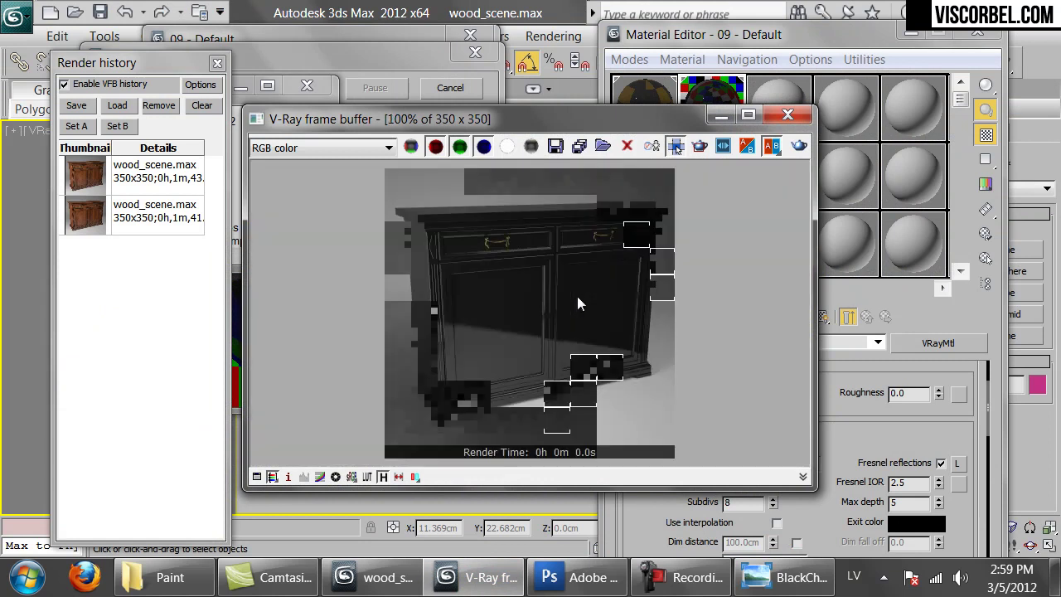
left_click(457, 88)
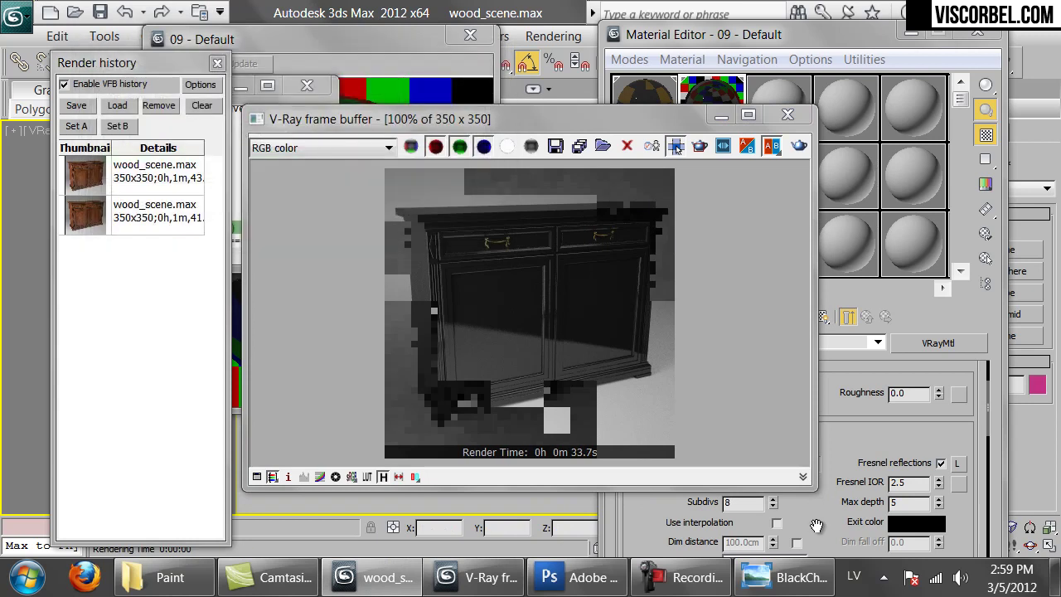
- Expand the black material's maps, recheck the BlackChest2.jpg reference photo against the render, and close the frame buffer
scroll(817, 518, "down", 10)
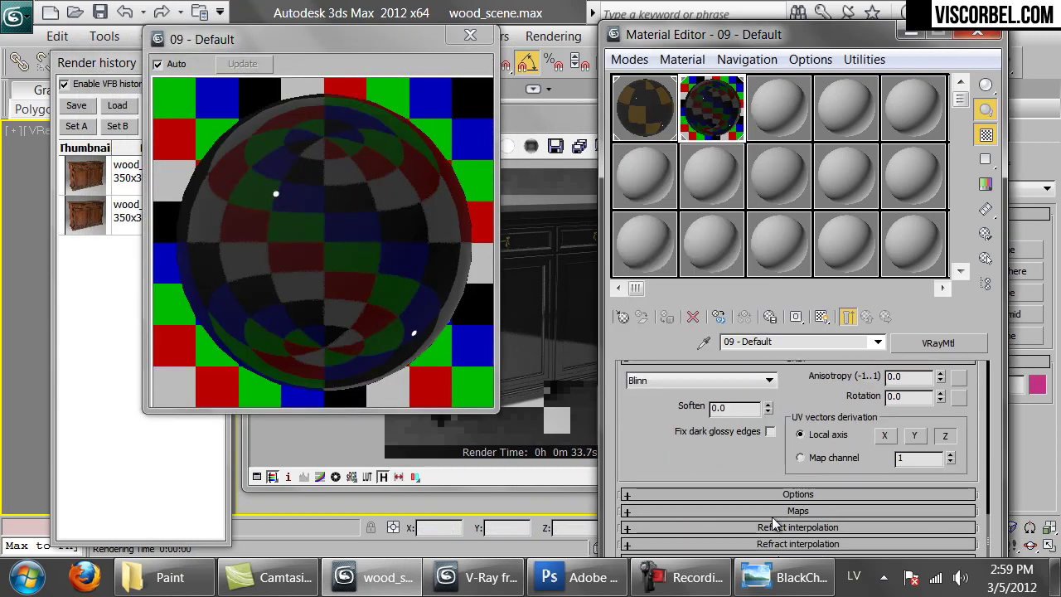
left_click(779, 511)
scroll(656, 500, "down", 5)
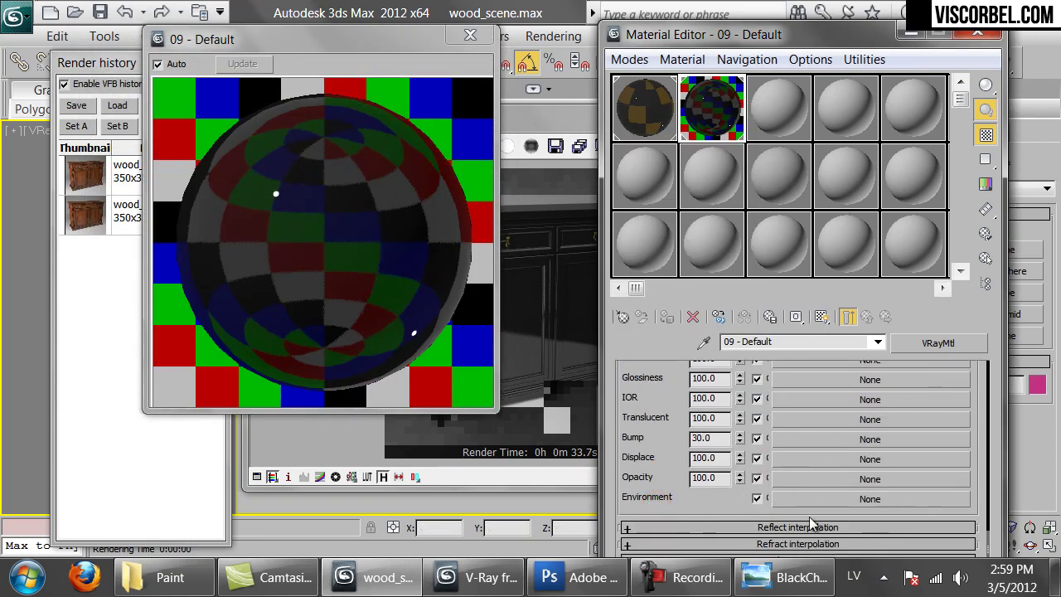
left_click(784, 578)
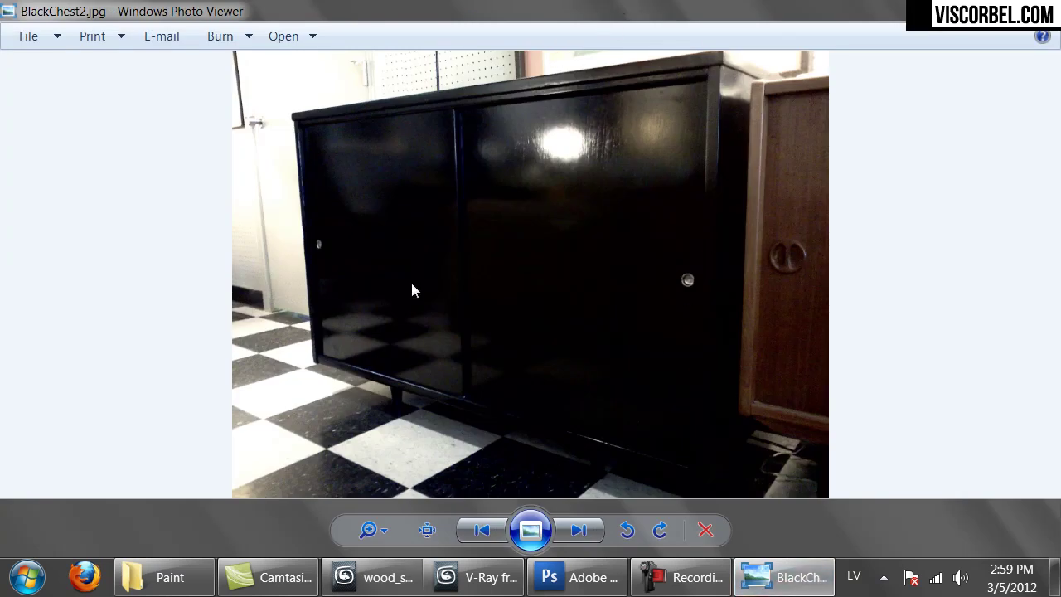
left_click(481, 578)
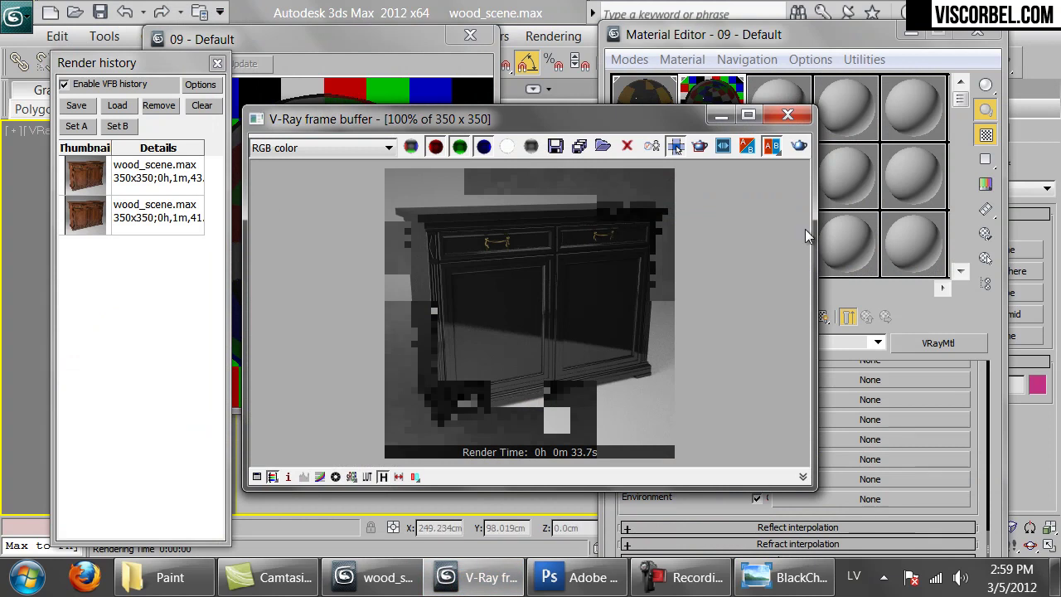
left_click(788, 114)
- Load dr_4.png from the DIRT textures folder as a bitmap in the black material's Bump slot
left_click(819, 442)
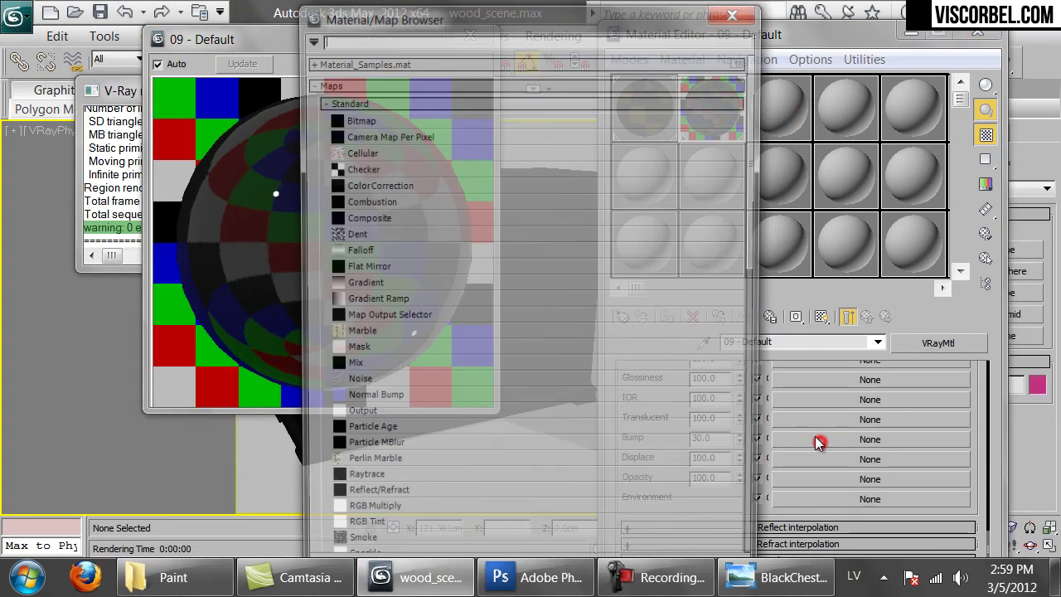
double_click(365, 121)
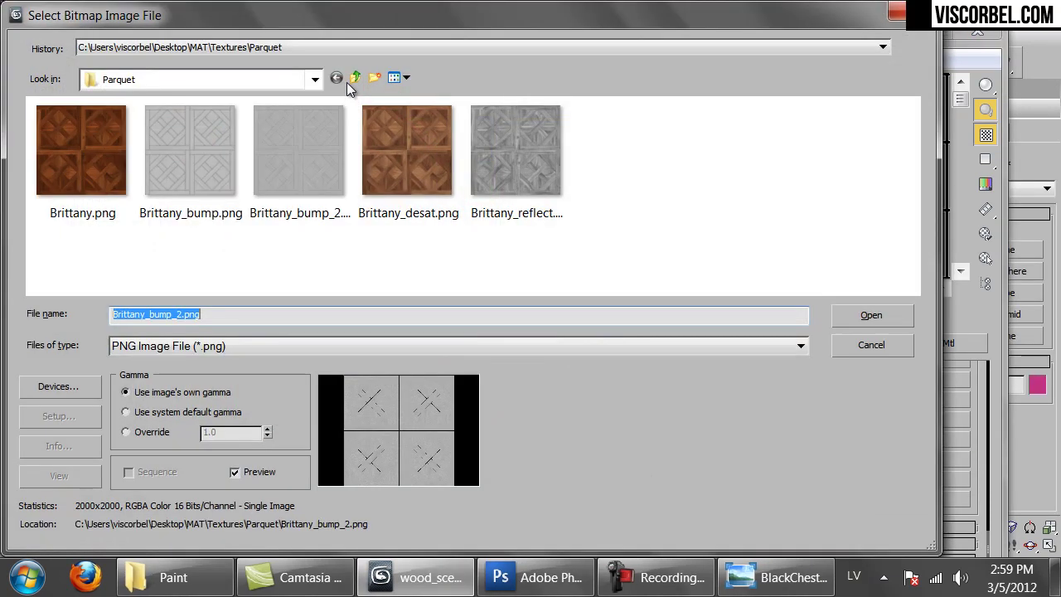
left_click(355, 78)
double_click(56, 92)
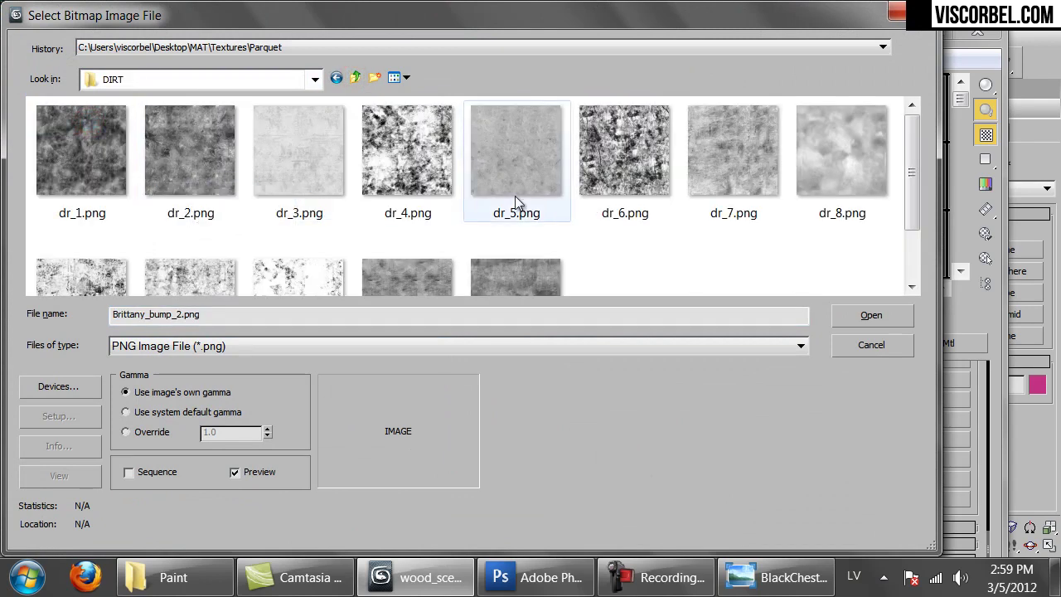
scroll(515, 203, "down", 1)
scroll(520, 197, "up", 1)
left_click(387, 147)
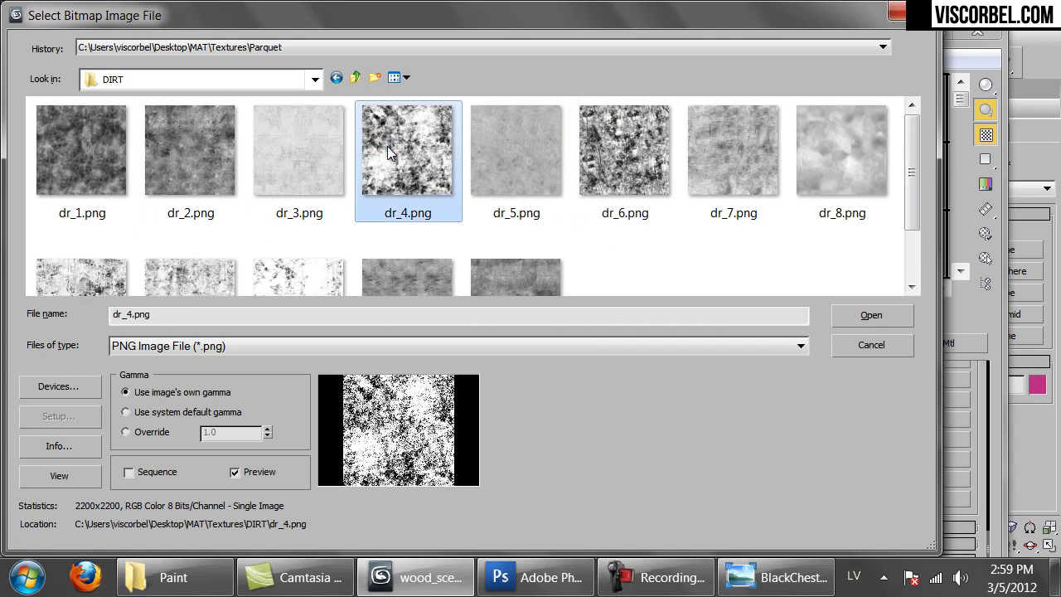
double_click(387, 146)
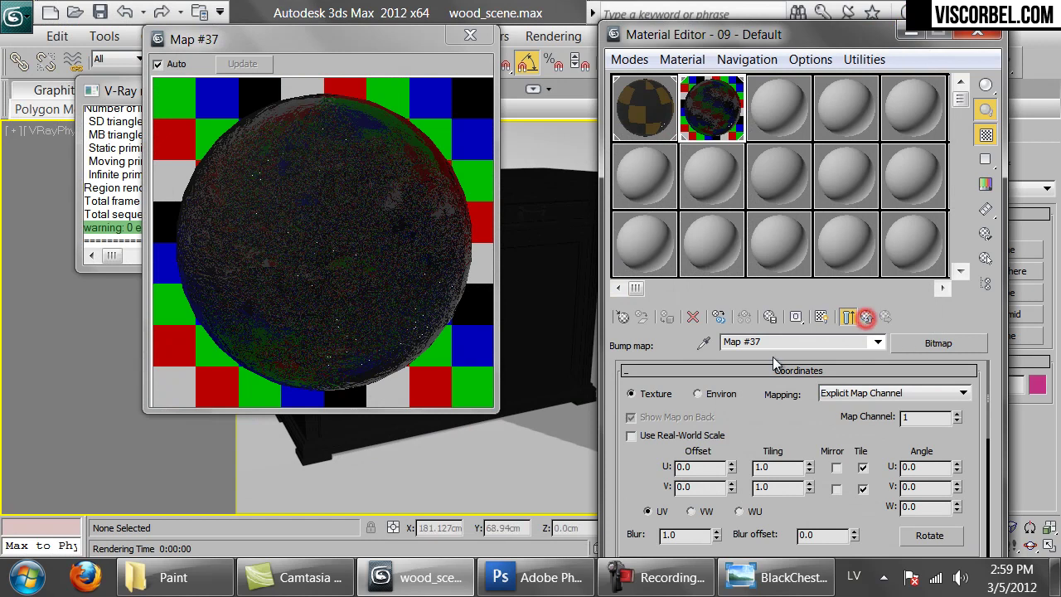
- Show the bump bitmap in the viewport and use real-world scale with a size of 100 cm by 100 cm
left_click(821, 317)
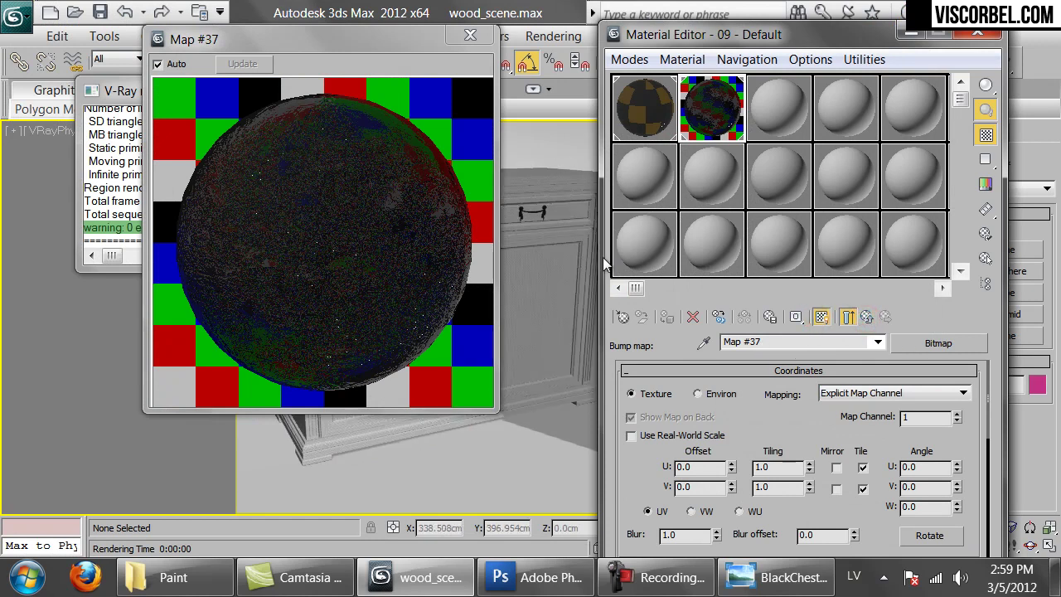
left_click(676, 435)
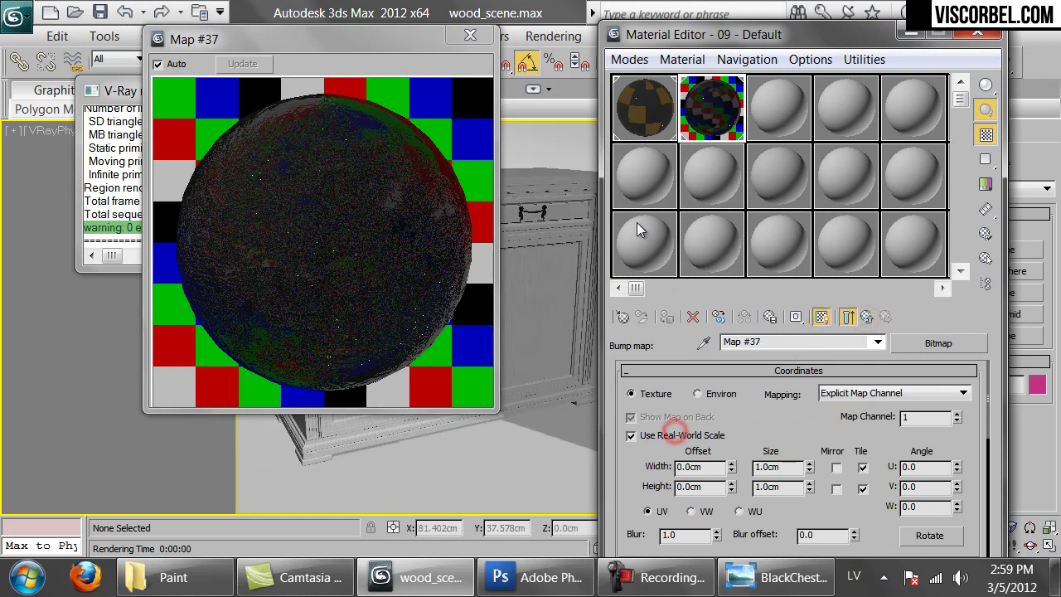
left_click(471, 34)
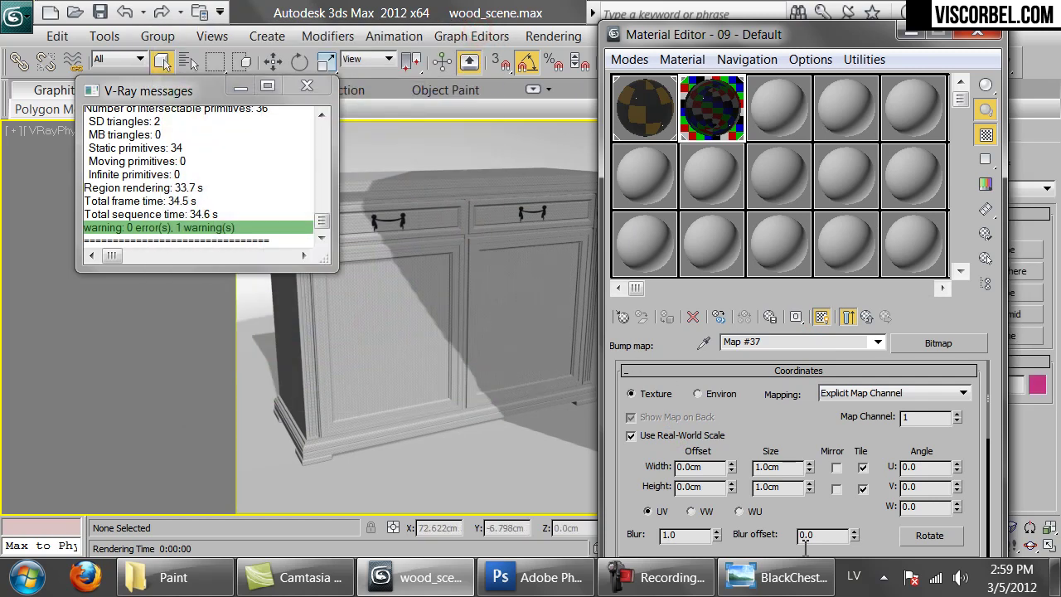
double_click(794, 469)
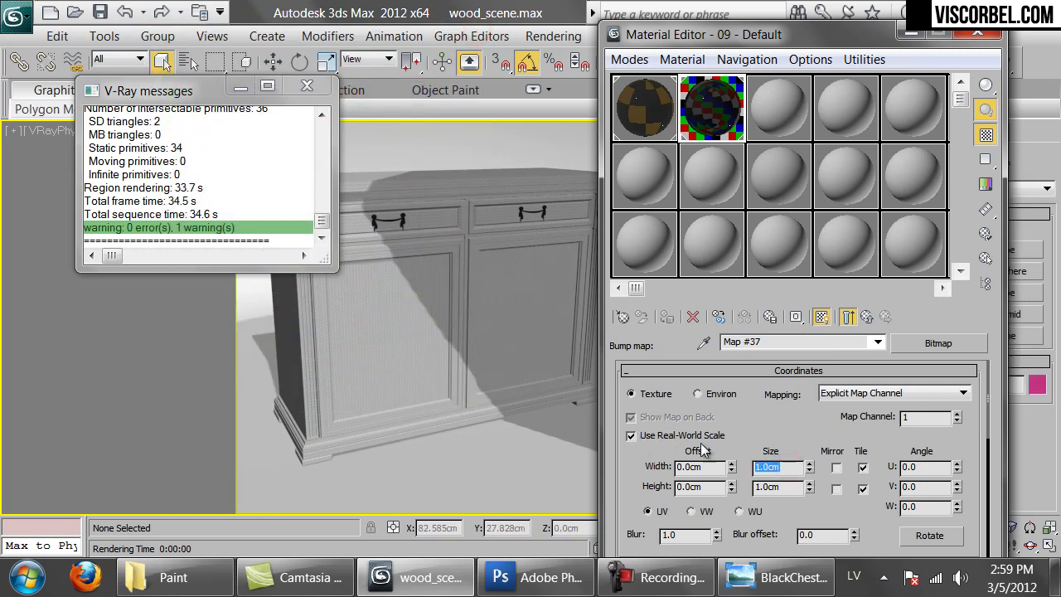
type("100")
key("Tab")
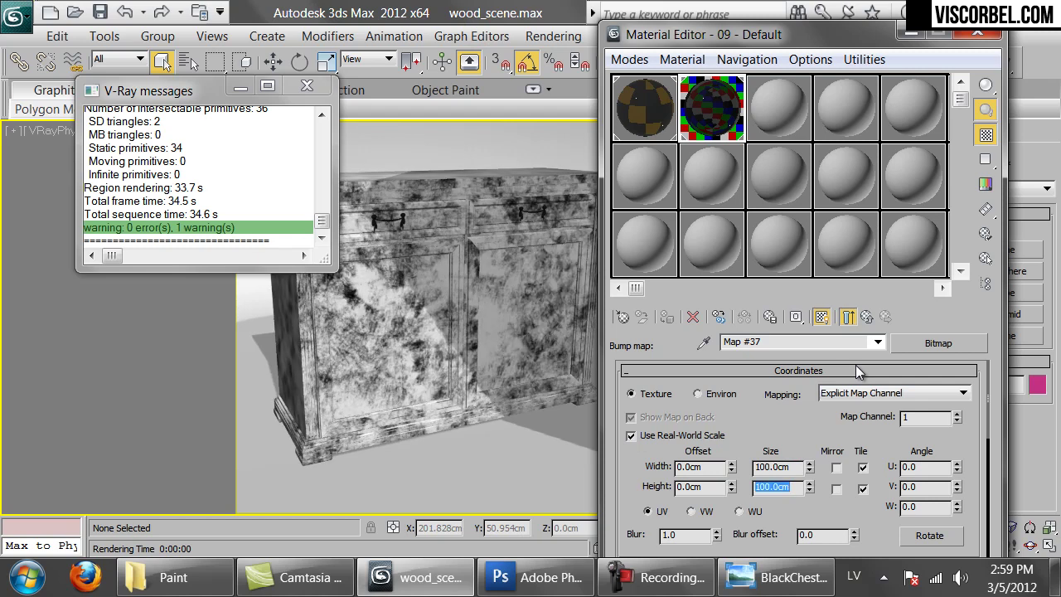
- Return to the parent material, open its enlarged preview, and try bump amounts of 2 and 5
left_click(866, 318)
double_click(717, 112)
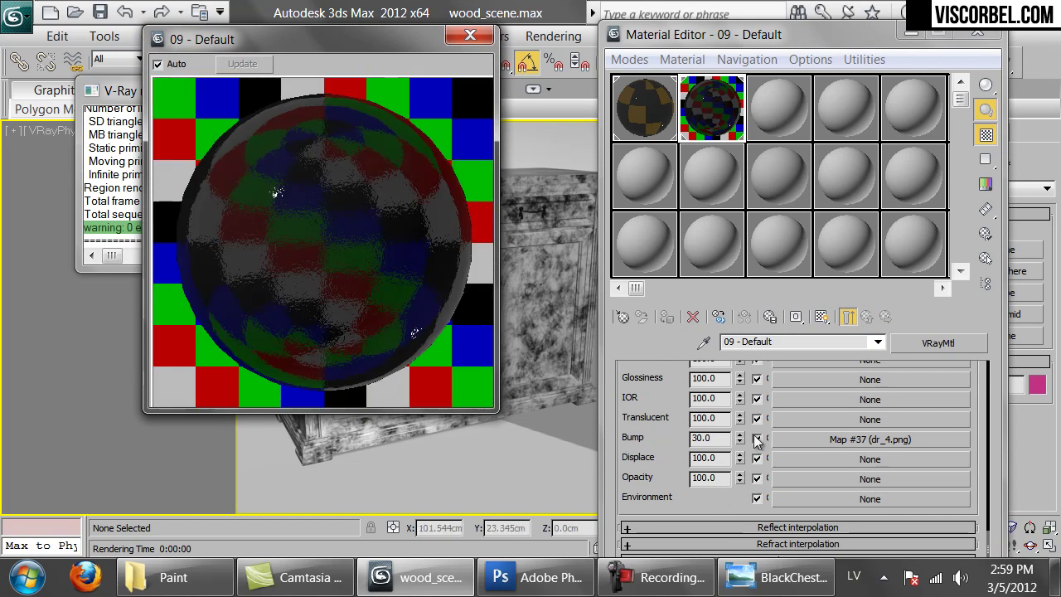
double_click(705, 438)
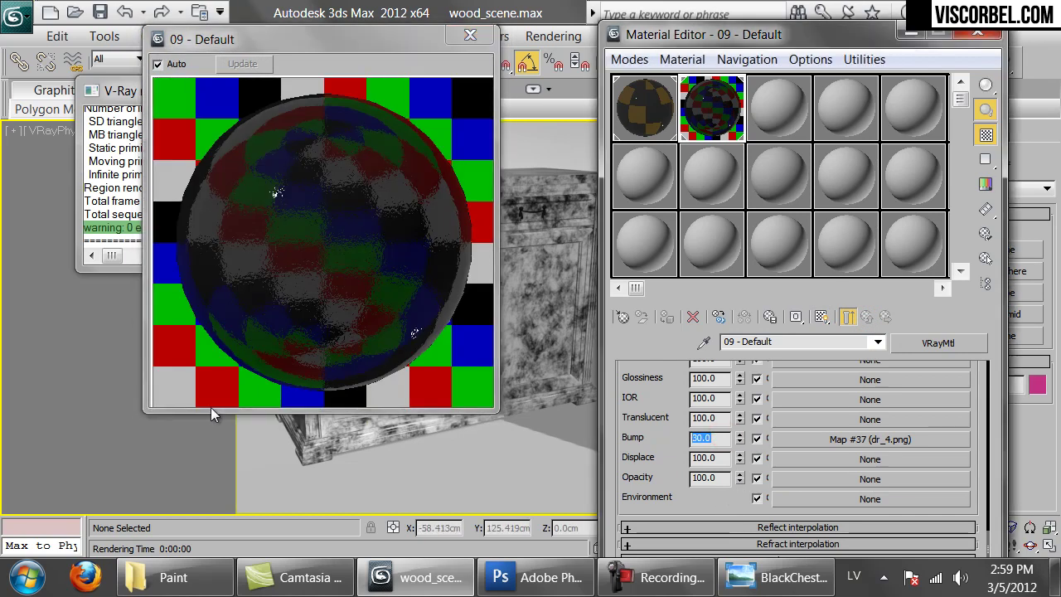
type("2")
key("Return")
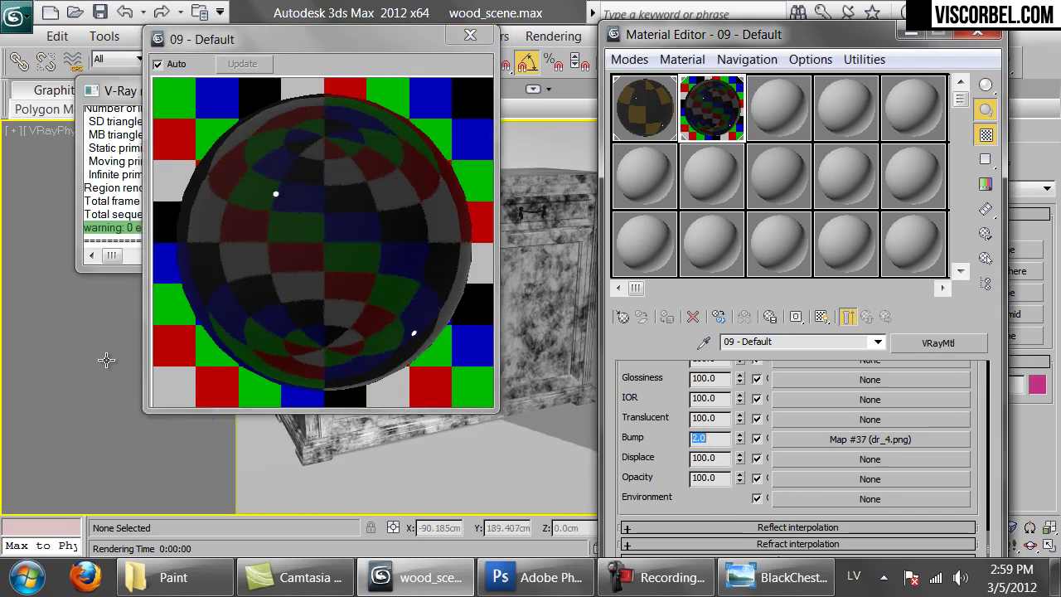
type("5")
key("Return")
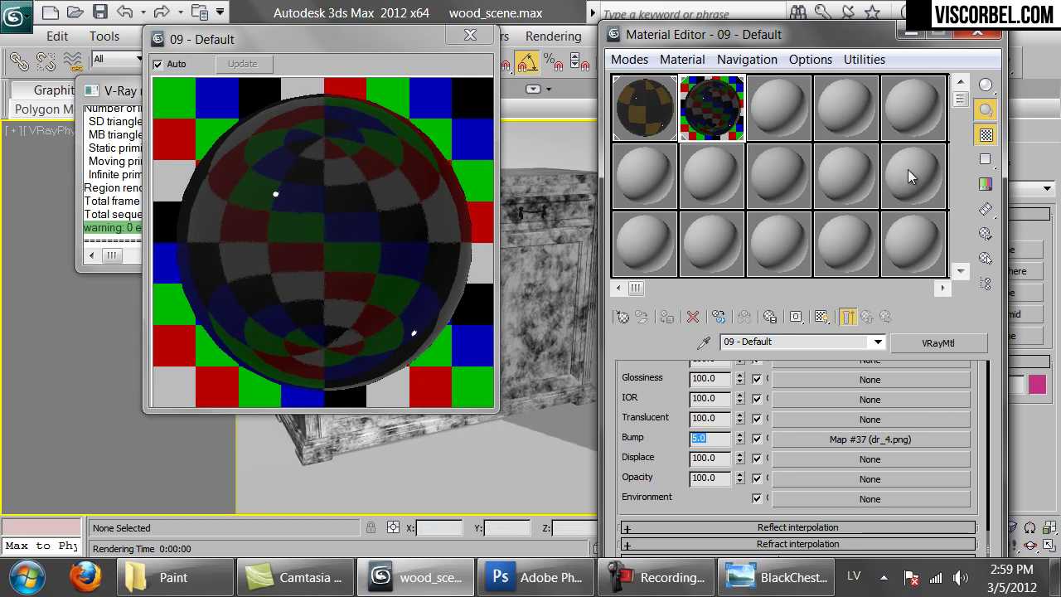
- Render the camera view, inspect the bump effect on the cabinet door up close, and stop the rendering
left_click(1018, 65)
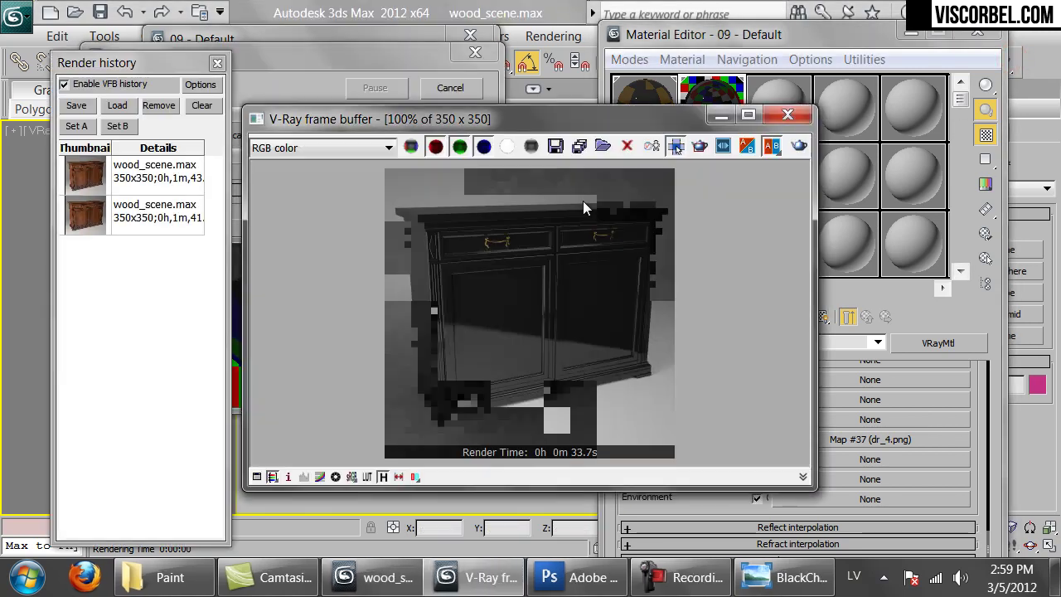
scroll(503, 346, "up", 1)
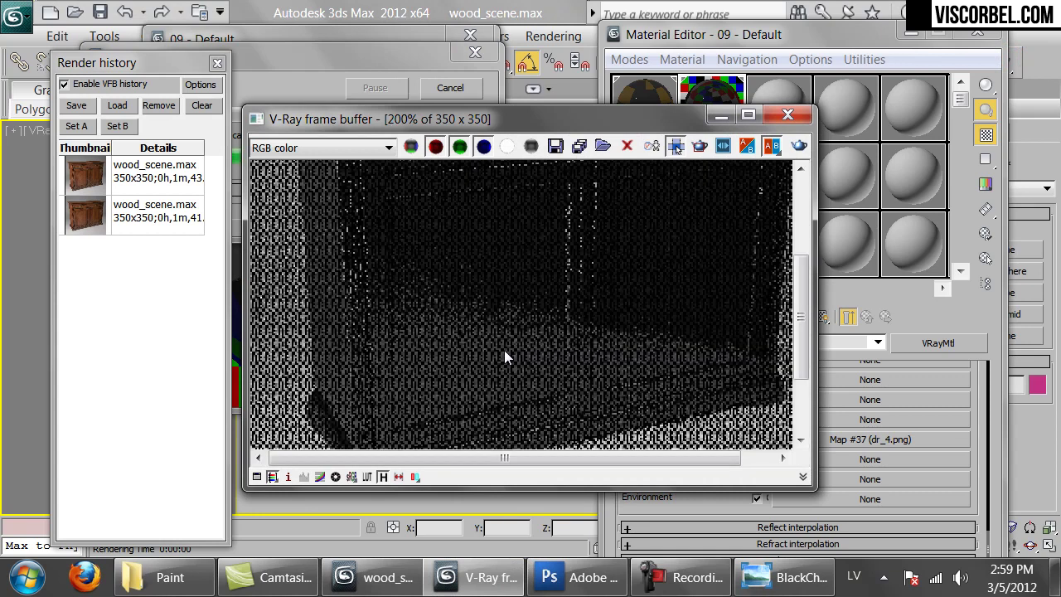
scroll(487, 280, "down", 1)
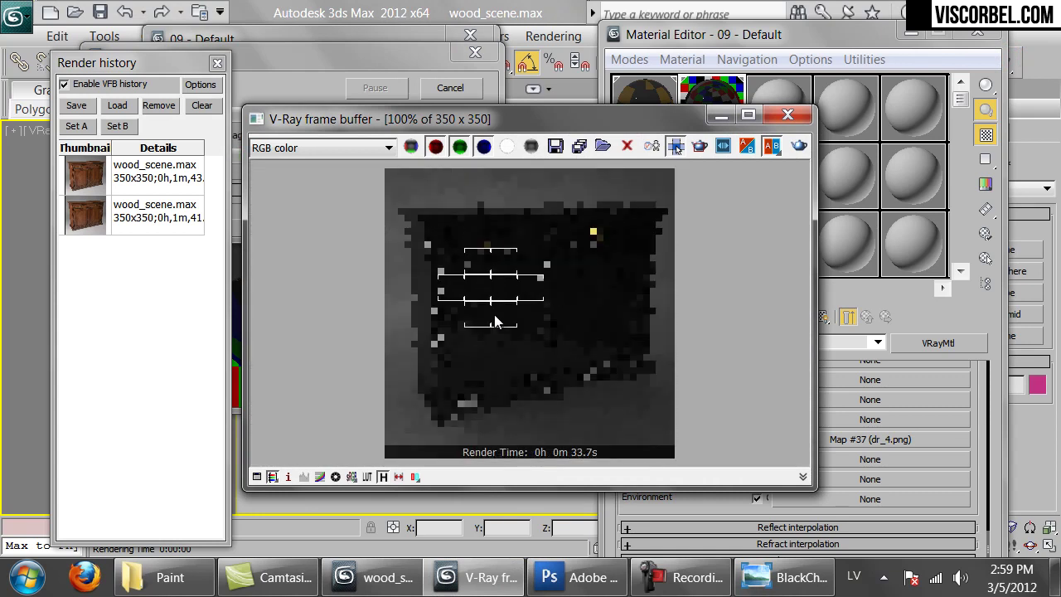
scroll(489, 330, "up", 1)
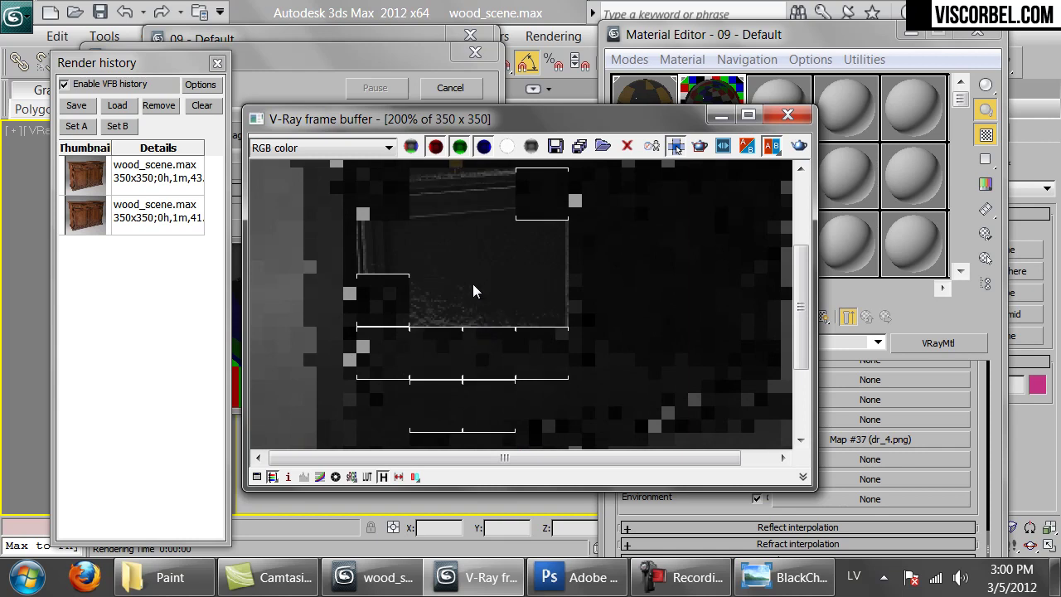
scroll(472, 290, "down", 1)
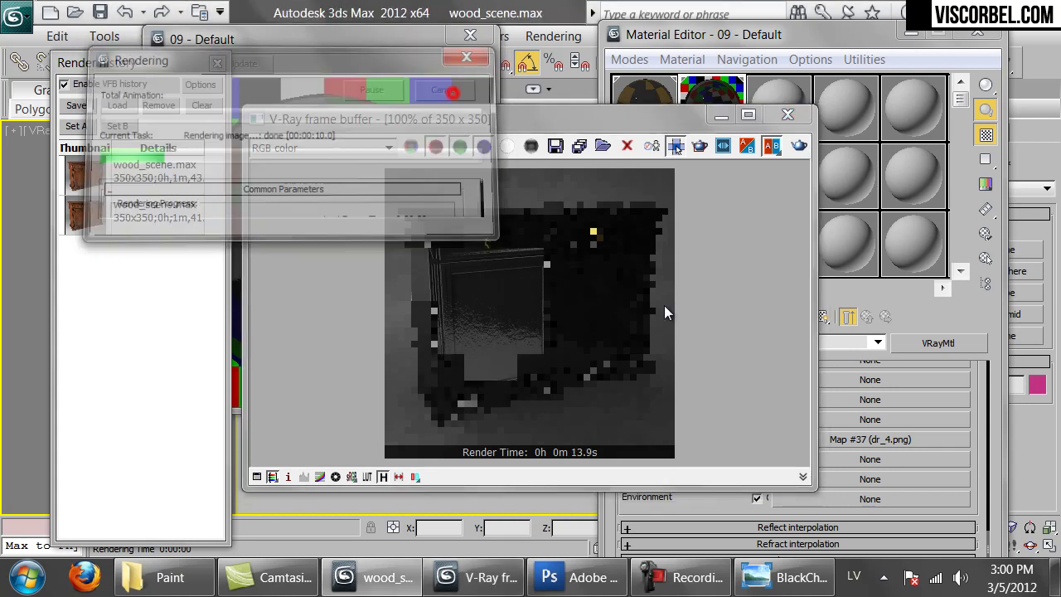
- Set the black material's bump amount to 2 and render the cabinet again
left_click(979, 449)
double_click(713, 438)
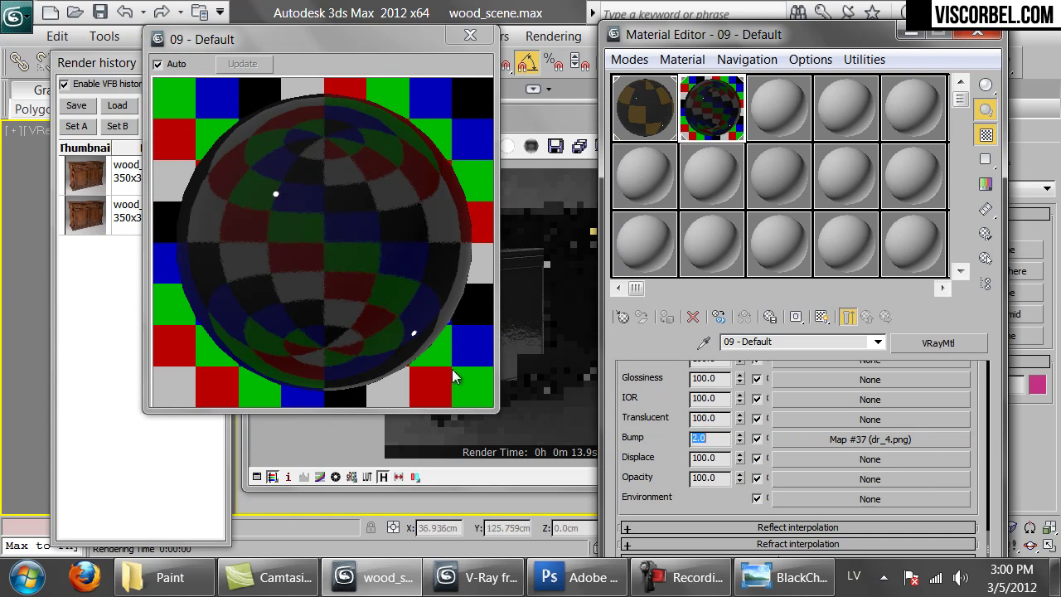
key("shift+q")
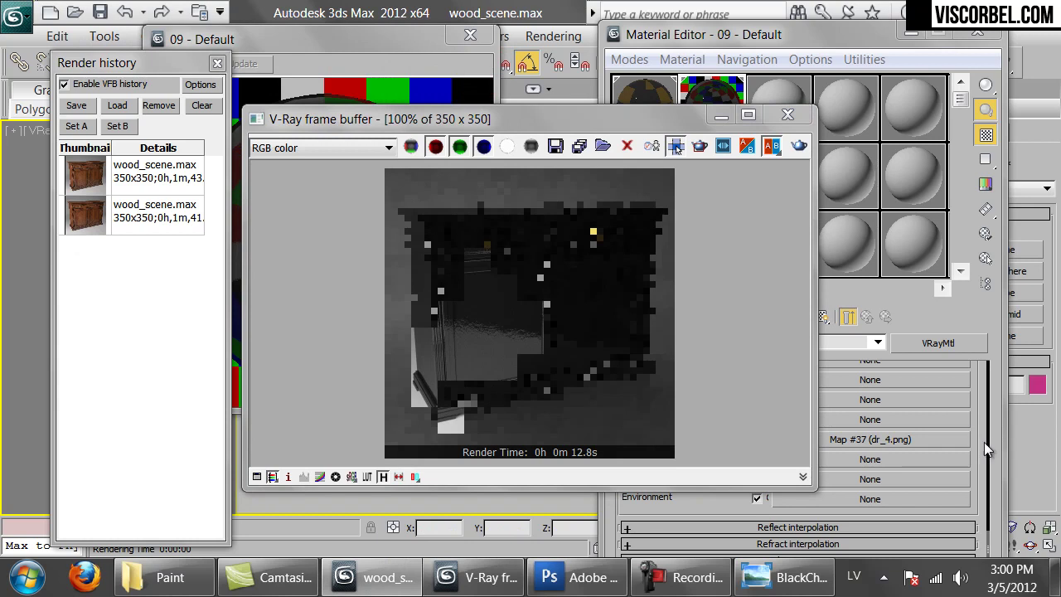
- Set the black material's bump amount to 1, render again, and inspect the door reflection up close
left_click(987, 440)
double_click(701, 437)
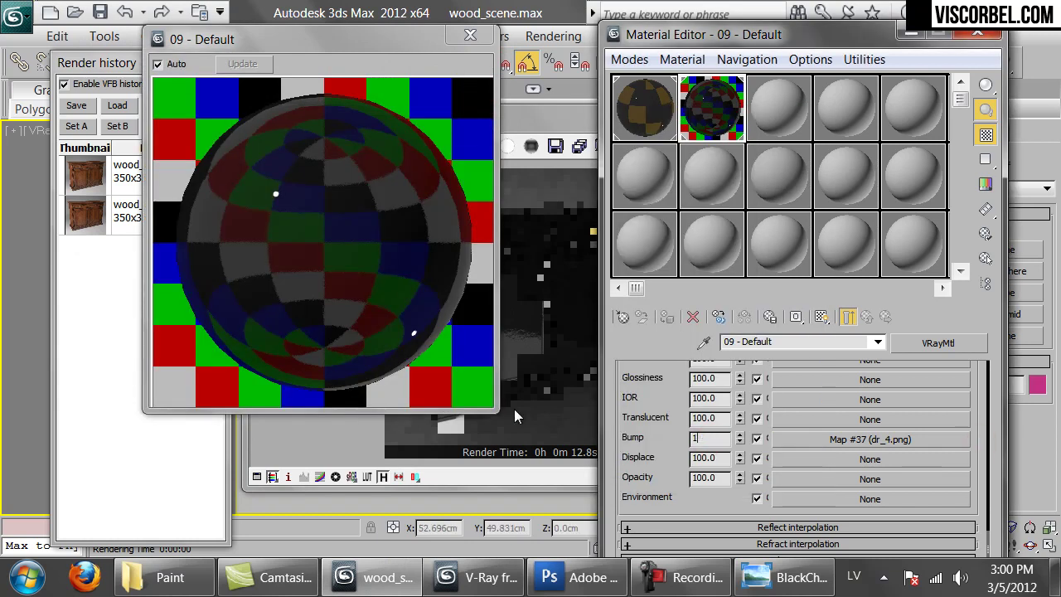
key("shift+q")
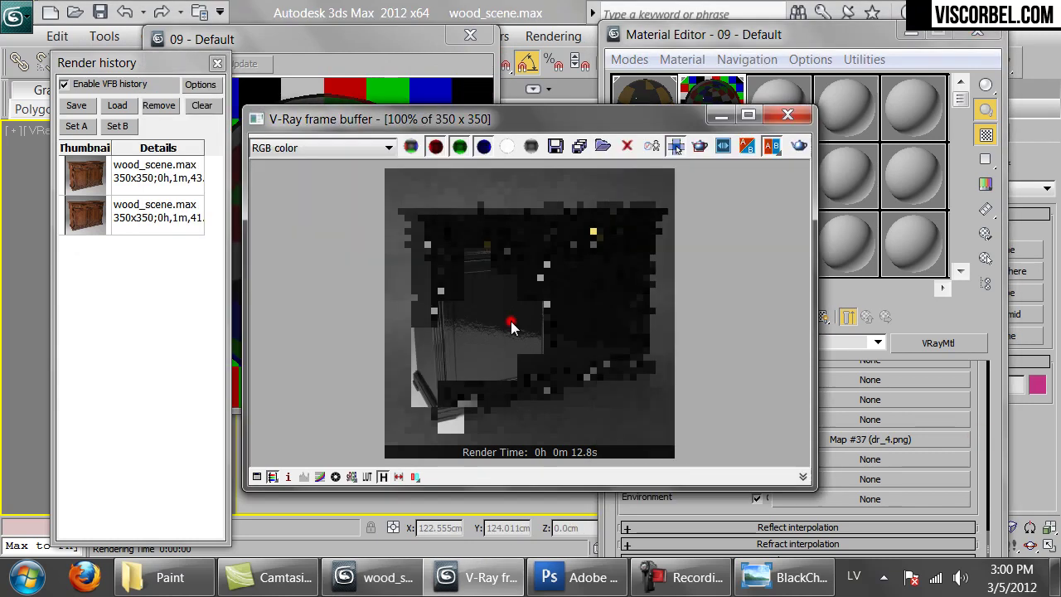
scroll(489, 315, "up", 1)
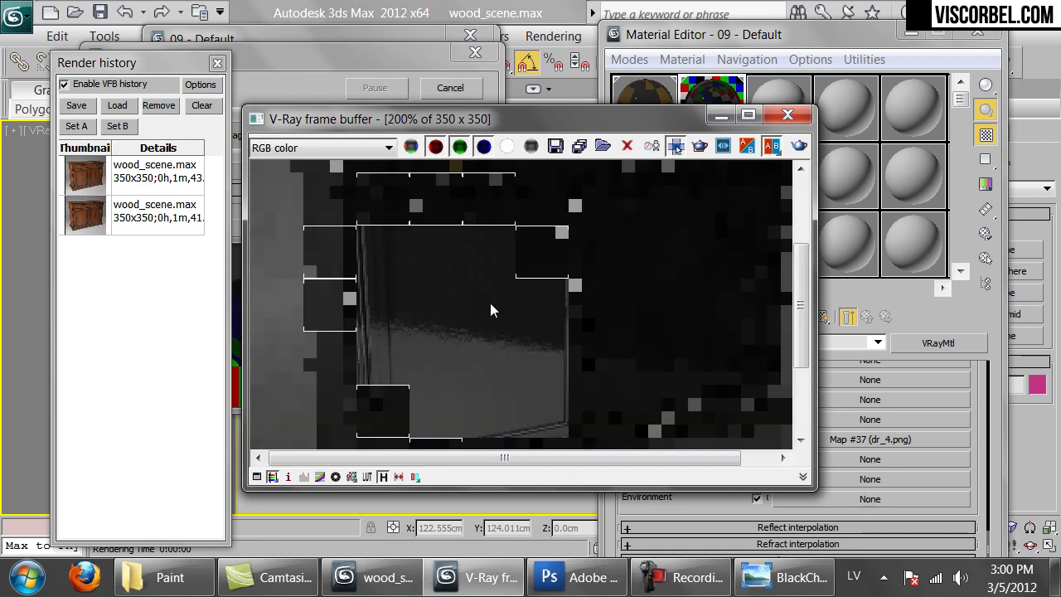
scroll(485, 292, "down", 1)
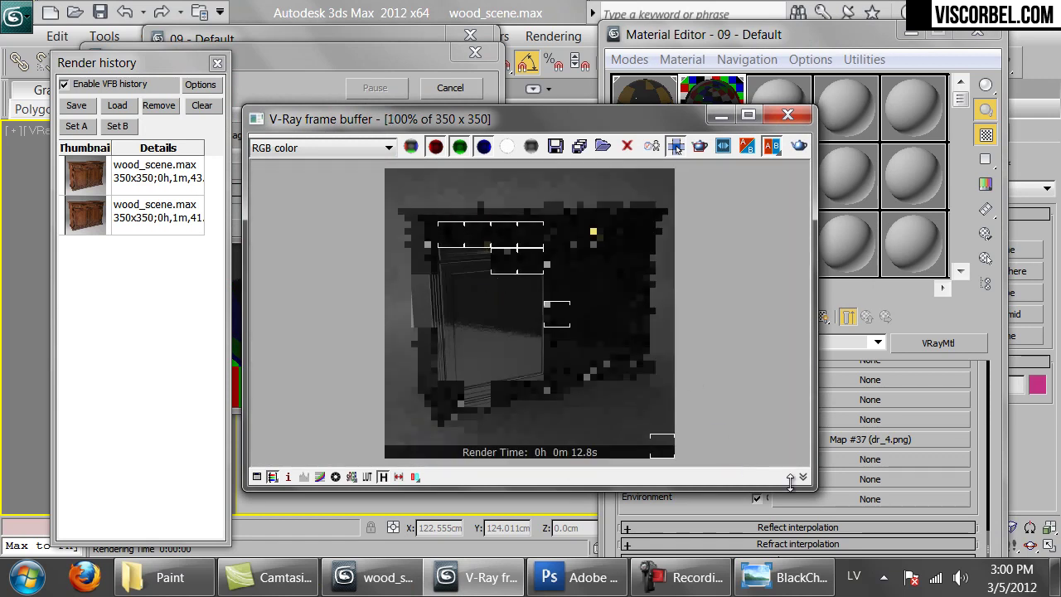
- Compare the reflections in the cabinet render with the BlackChest2.jpg reference photo
key("alt+Tab")
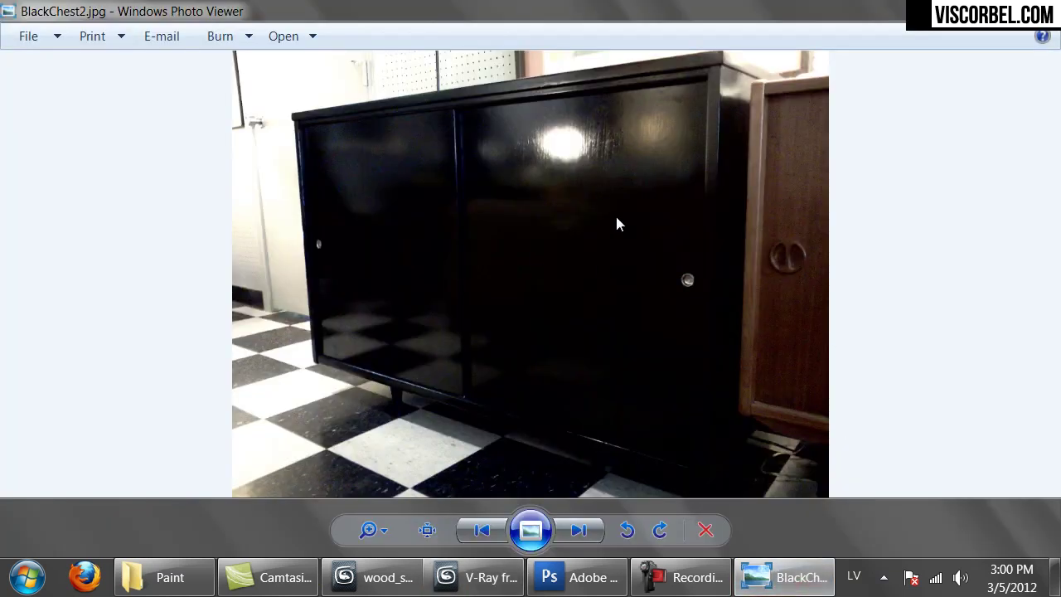
left_click(483, 577)
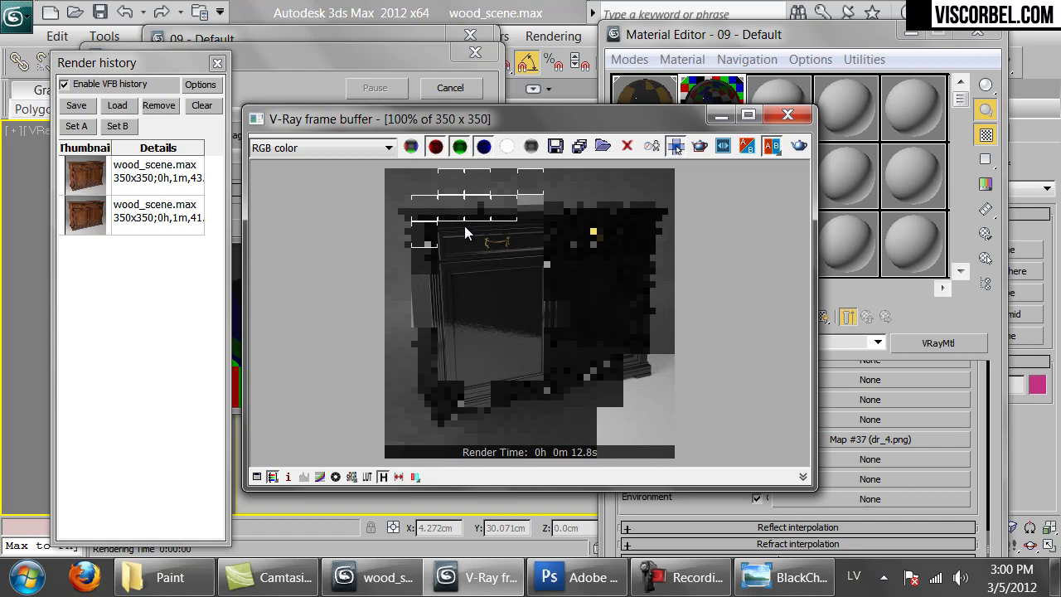
left_click(783, 577)
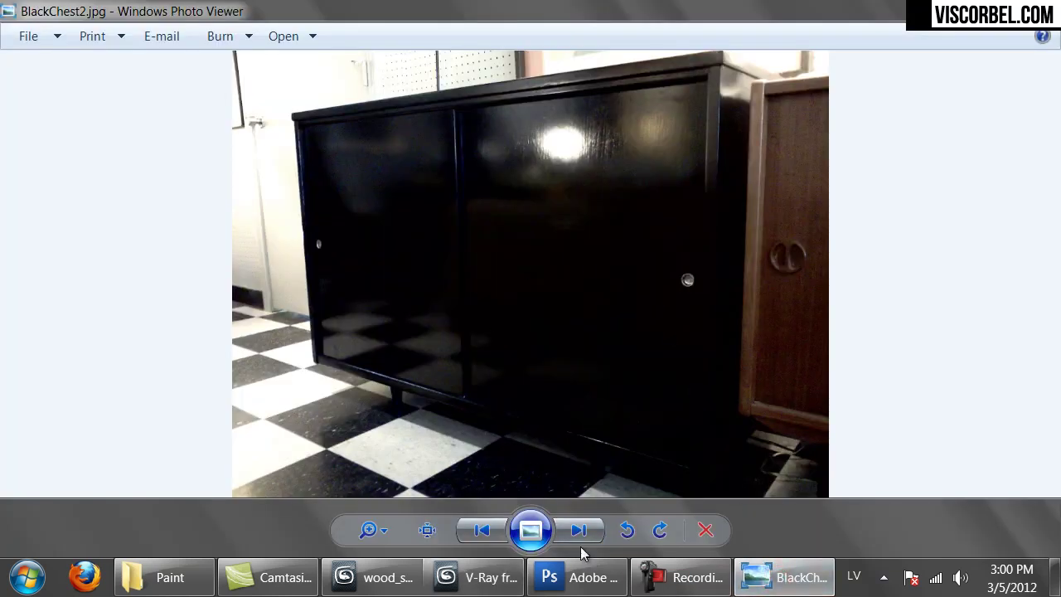
- Open the finishedsideboard.jpg reference photo from the Paint folder and examine the black finish on its doors and drawers up close
left_click(201, 574)
left_click_drag(825, 396, 891, 431)
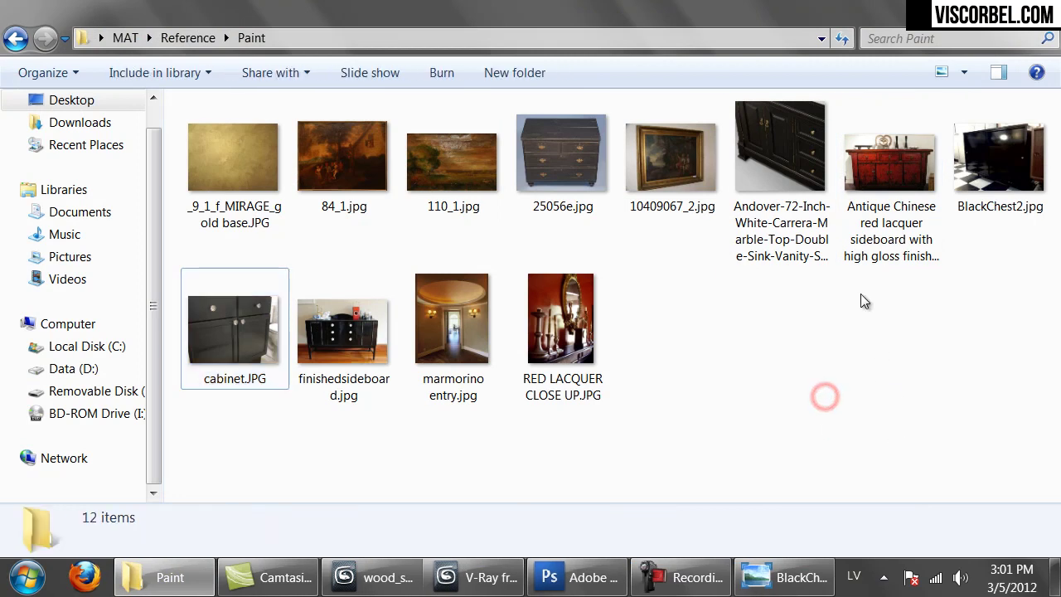
double_click(344, 340)
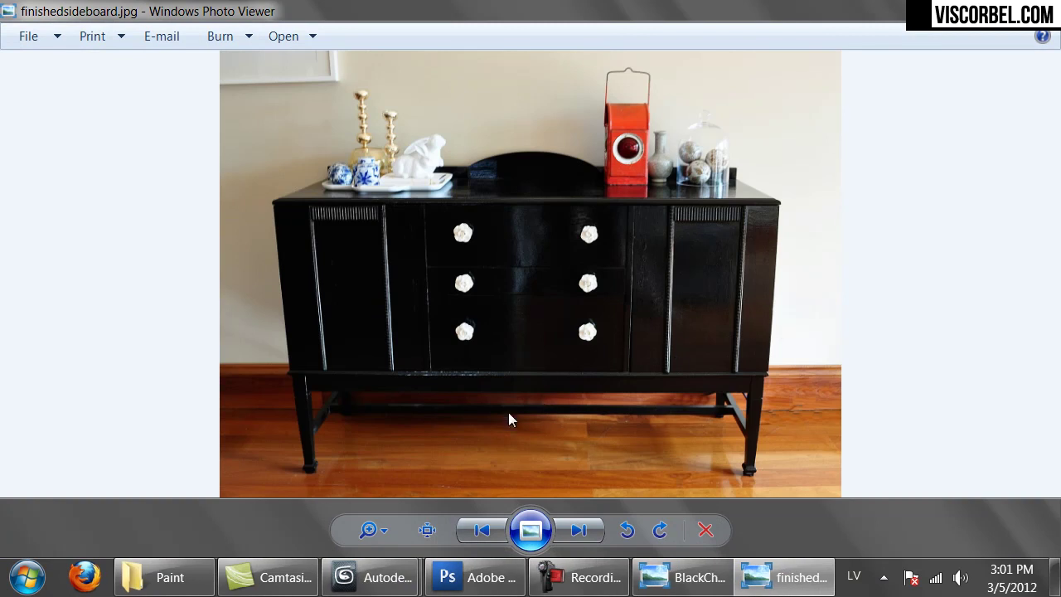
left_click(367, 532)
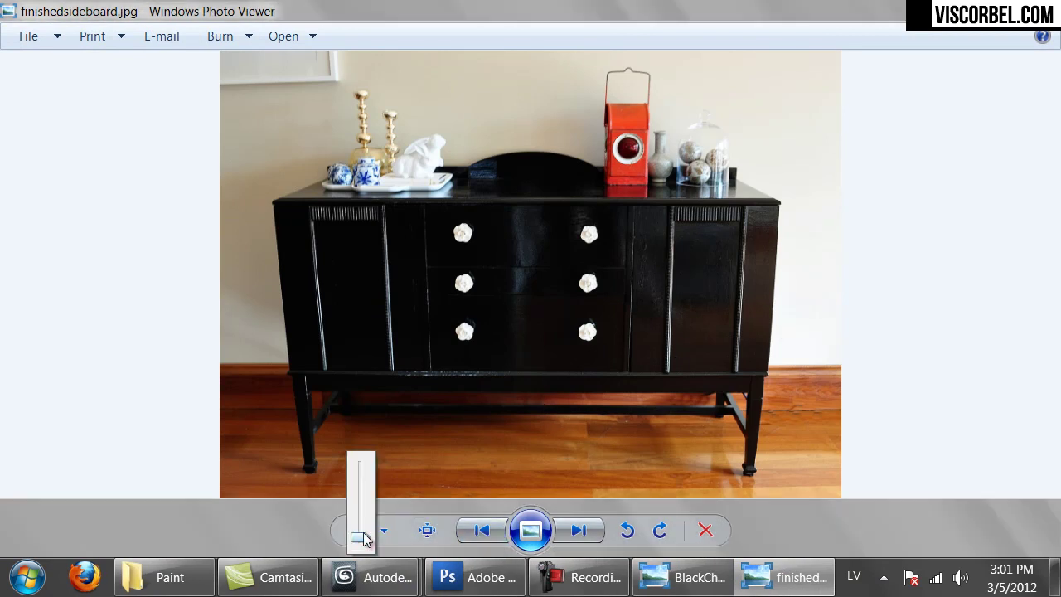
left_click_drag(365, 537, 356, 516)
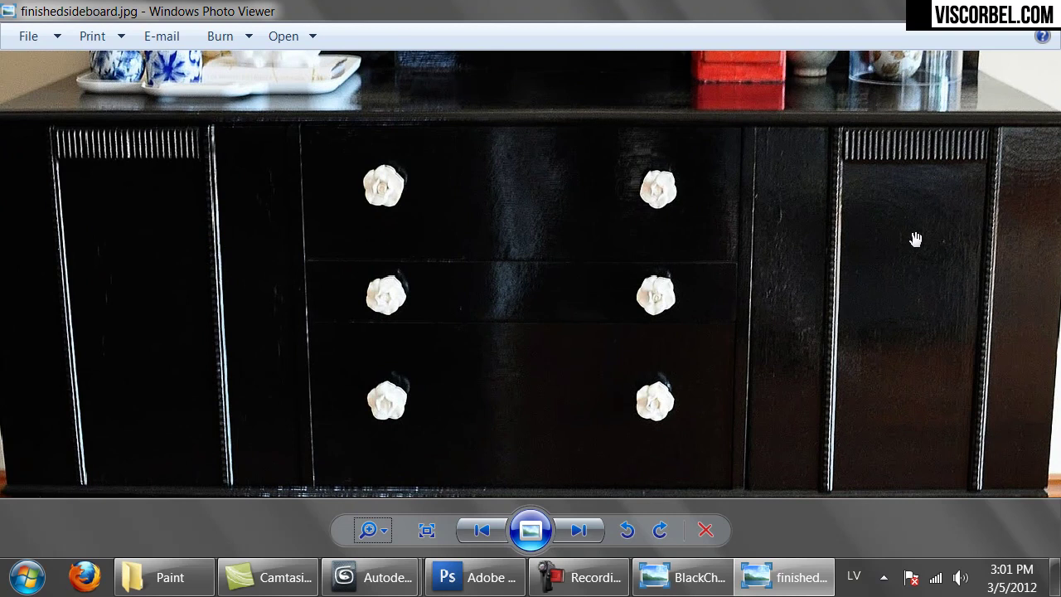
- Switch to 3ds Max and wrap the black material's bump bitmap in a Mix map, keeping the old map as a sub-map
mouse_move(373, 578)
left_click(476, 476)
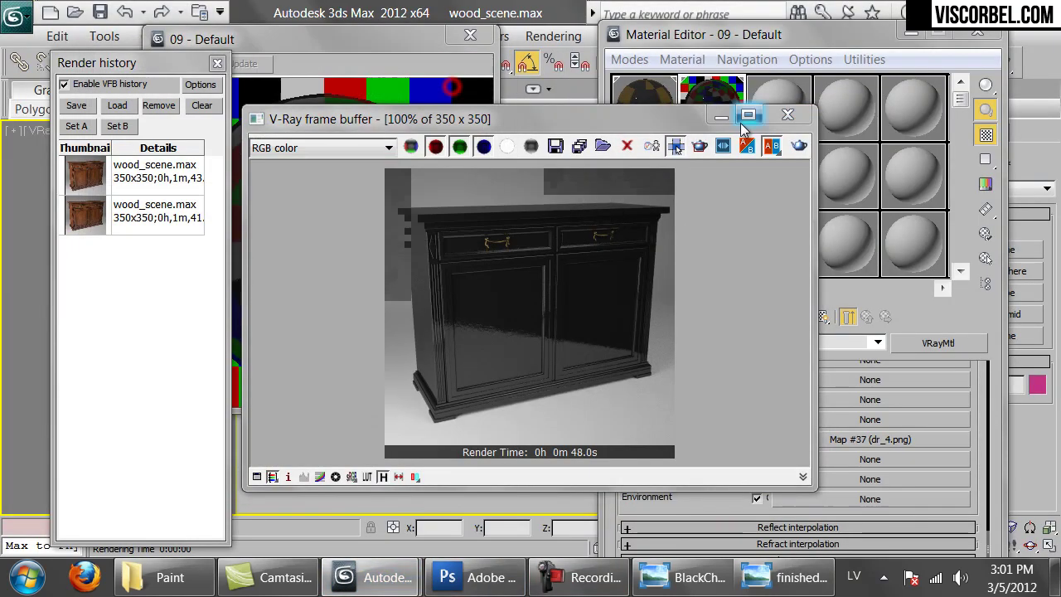
left_click(788, 118)
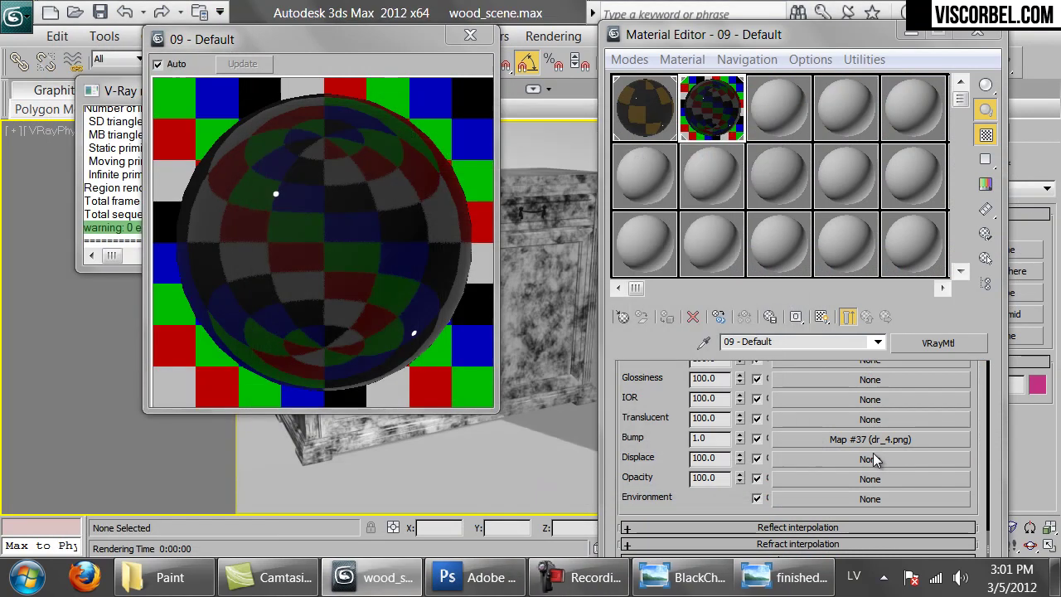
left_click(859, 441)
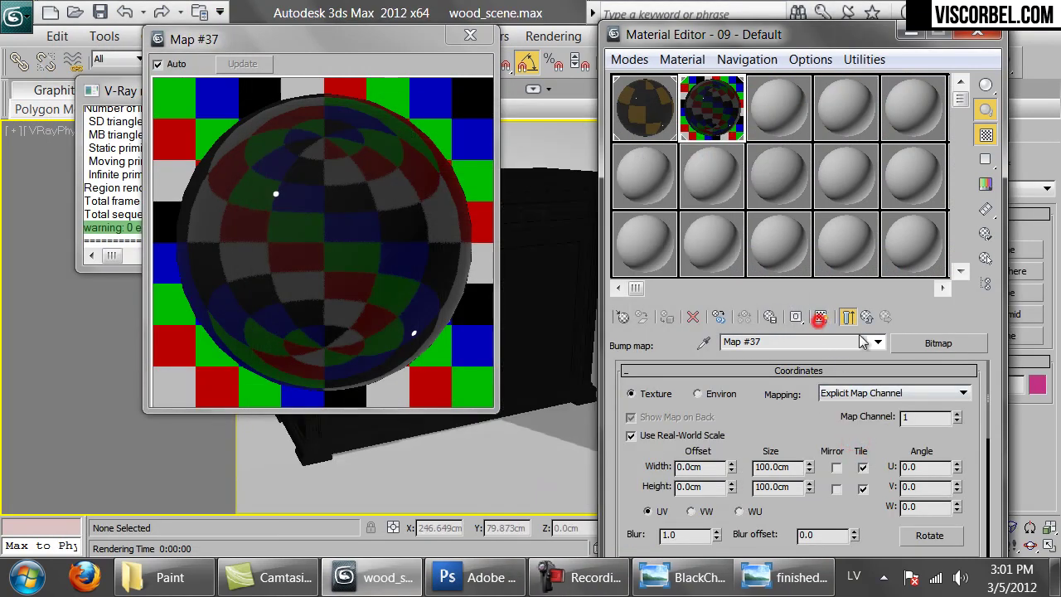
left_click(939, 343)
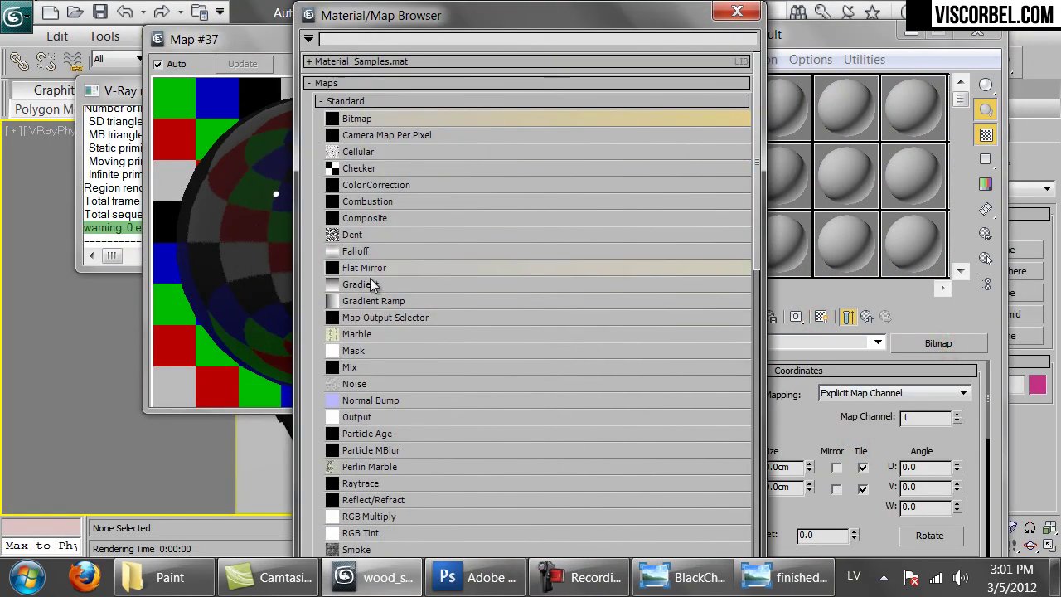
double_click(349, 367)
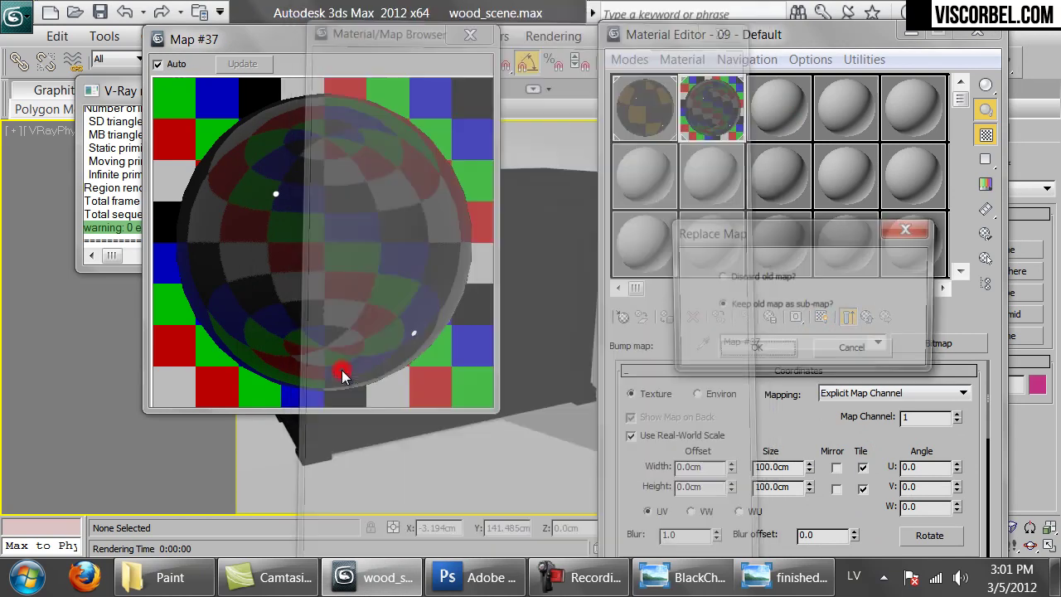
left_click(754, 352)
- Assign a Noise map to the Mix map's Color #2 with a noise size of 150
left_click(862, 447)
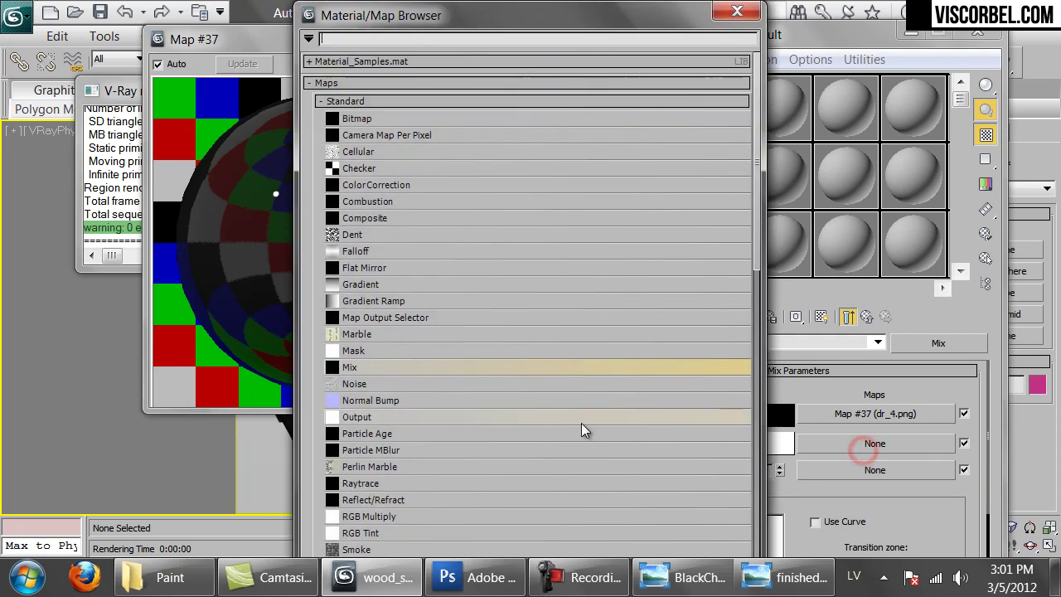
double_click(446, 383)
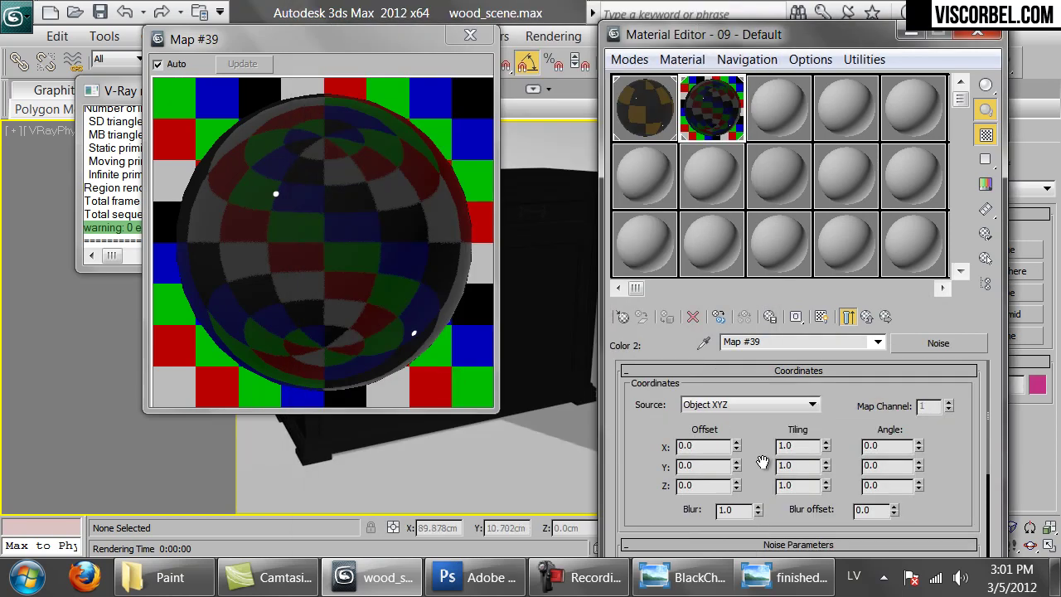
scroll(763, 461, "down", 5)
double_click(694, 444)
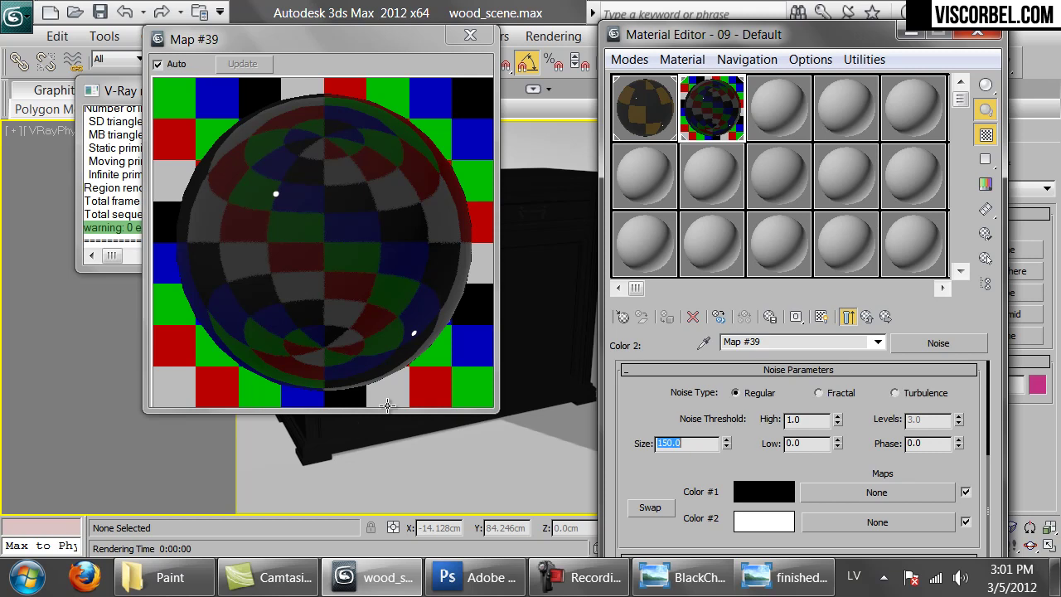
left_click(867, 317)
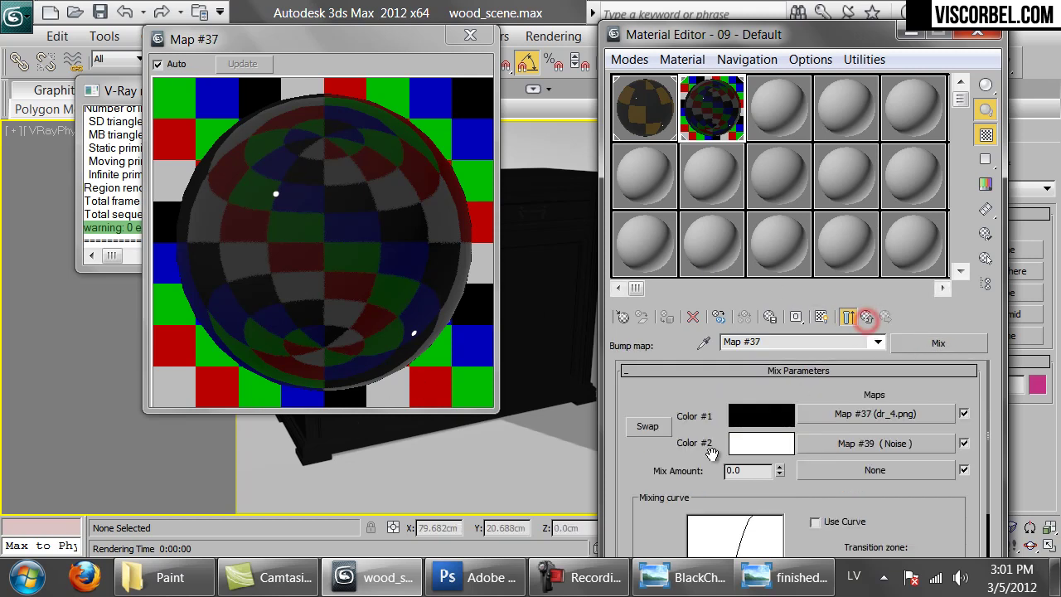
- Set the Mix amount to 50 and the black material's bump amount to 3
type("50")
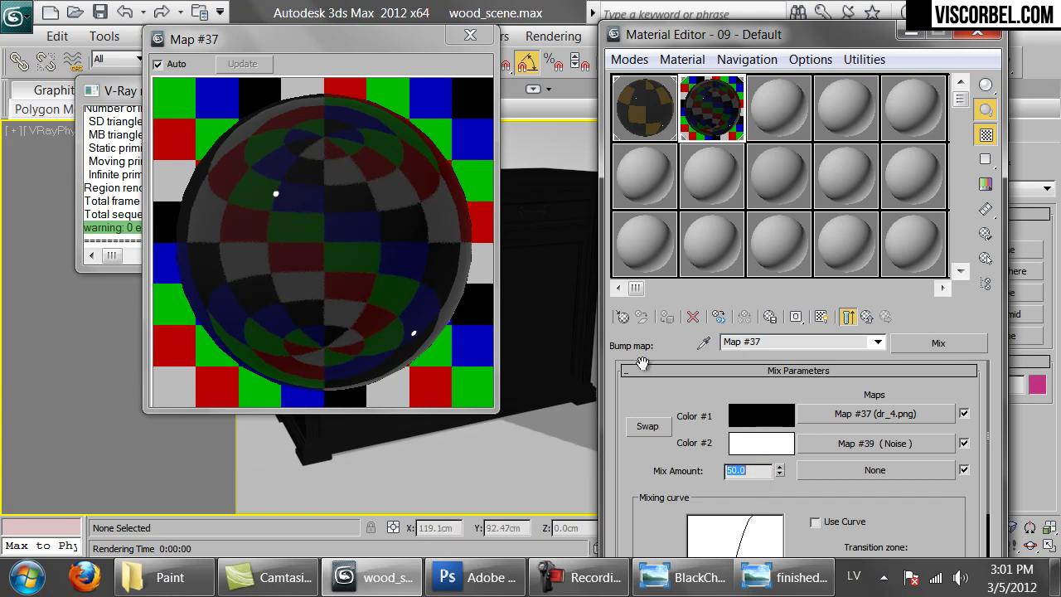
left_click(864, 316)
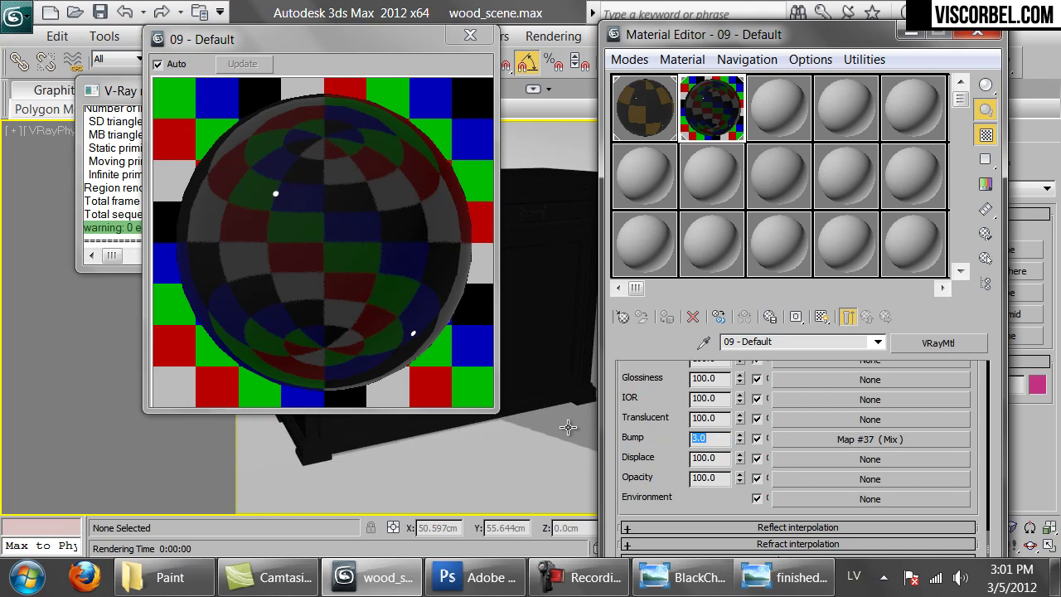
- Set the size of the Noise map inside the bump Mix to 80 and return to the material's top level
left_click(875, 441)
left_click(869, 445)
scroll(687, 508, "down", 5)
double_click(693, 497)
type("80")
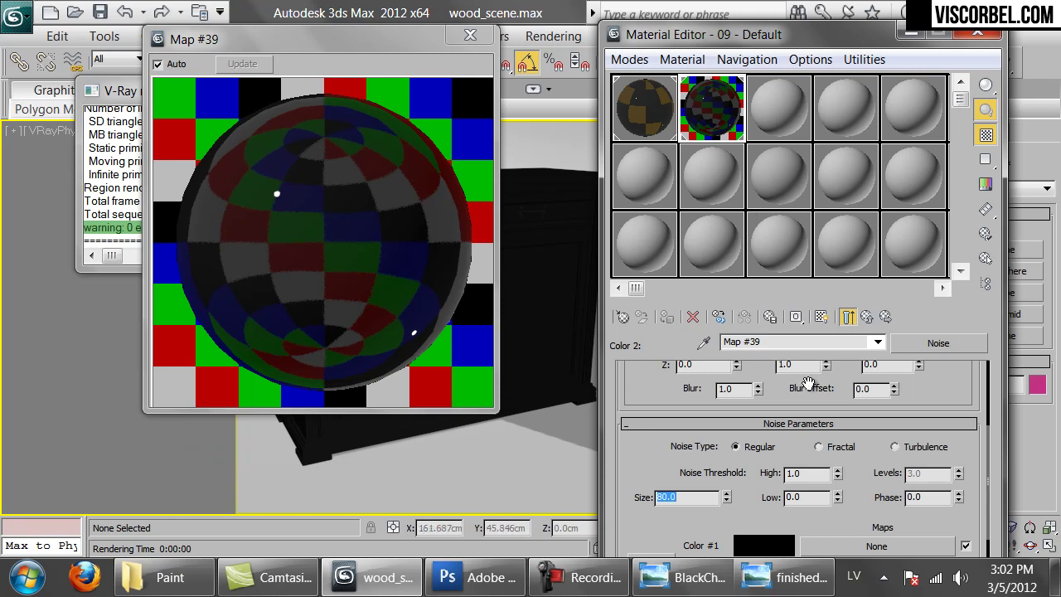
left_click(866, 316)
left_click(866, 316)
- Render the cabinet, compare its surface with the enlarged finishedsideboard.jpg reference photo, and cancel the render
left_click_drag(828, 44, 849, 138)
left_click(1002, 62)
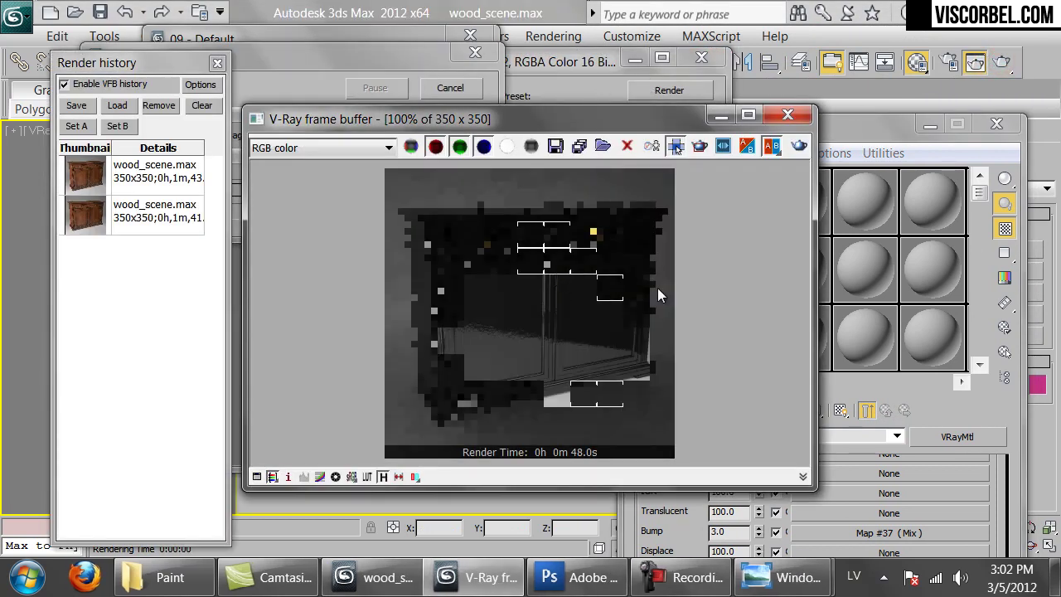
mouse_move(779, 578)
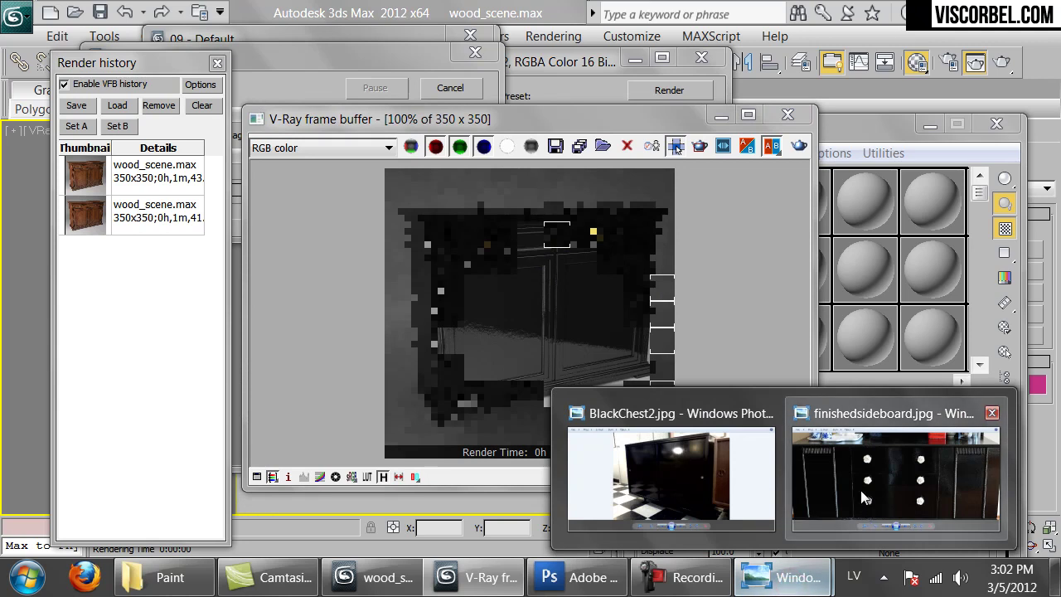
left_click(861, 492)
left_click_drag(329, 328, 360, 130)
left_click_drag(619, 315, 787, 177)
scroll(606, 202, "down", 5)
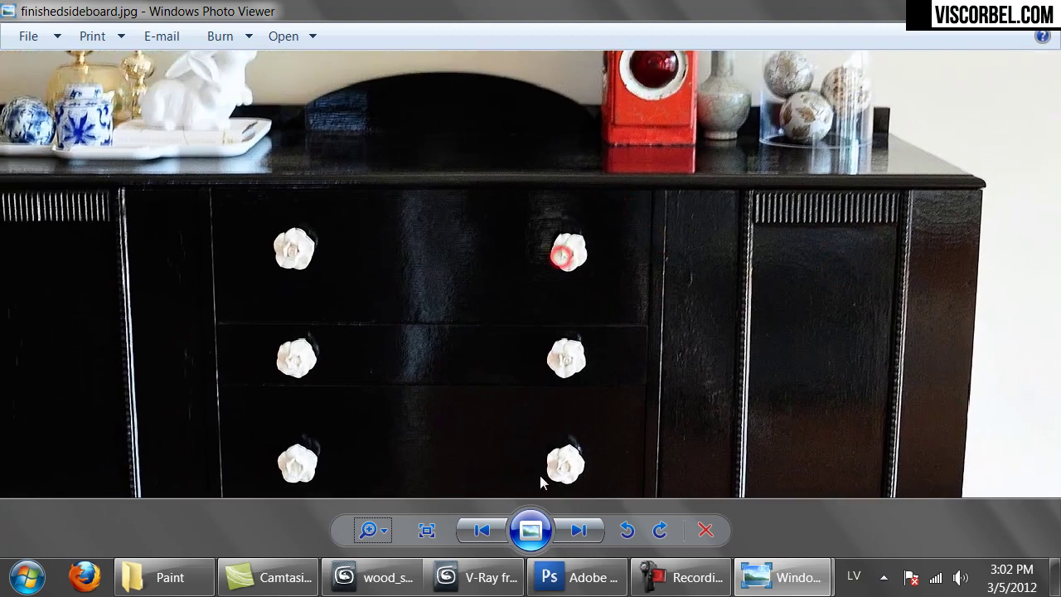
left_click(477, 578)
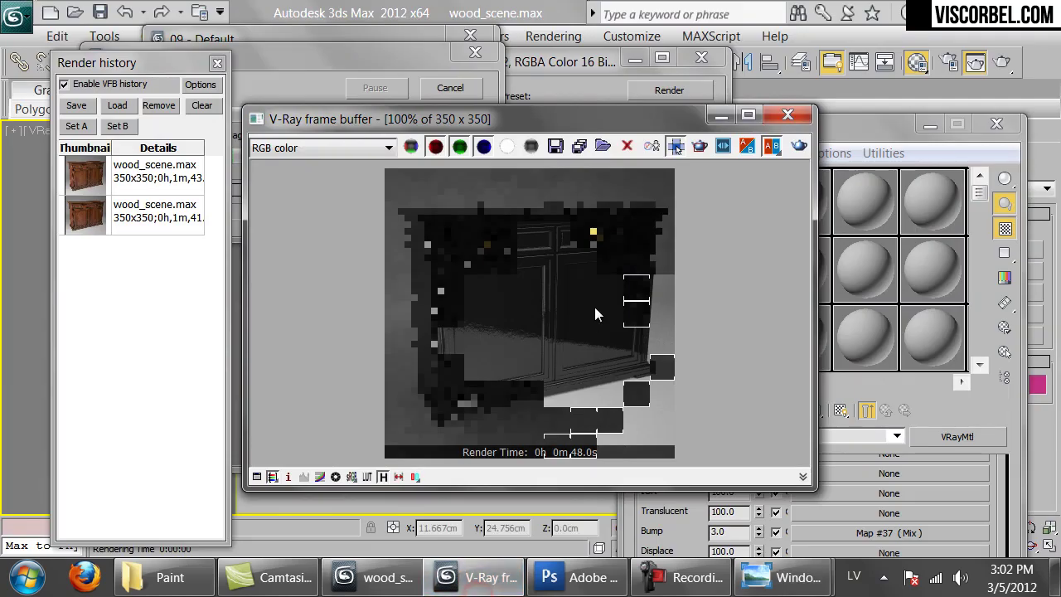
left_click(597, 217)
left_click(451, 88)
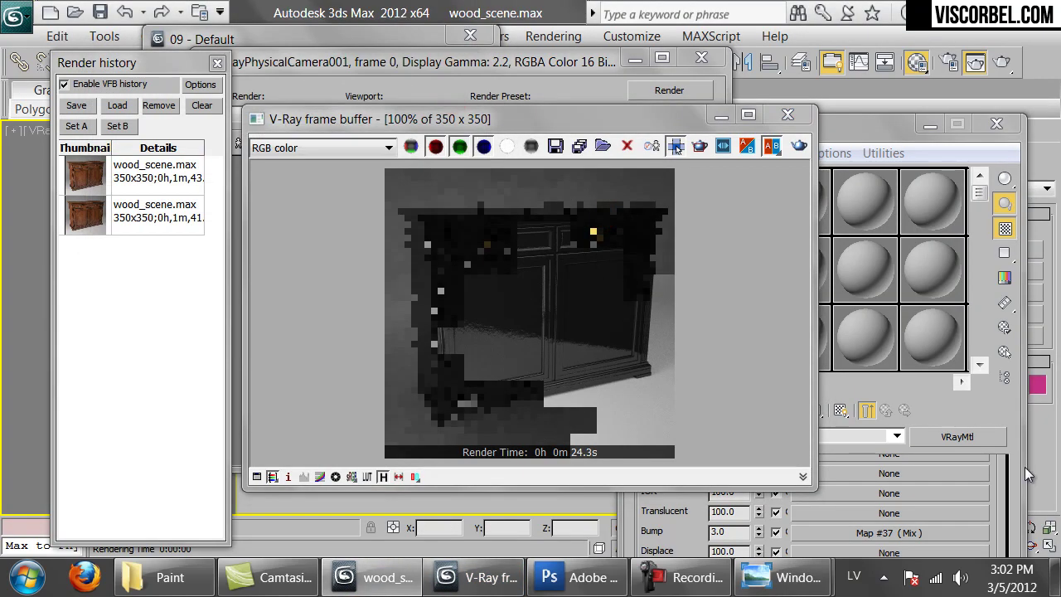
- Set the black material's reflection color value to 50 and close the enlarged material preview
left_click(995, 479)
scroll(972, 517, "up", 10)
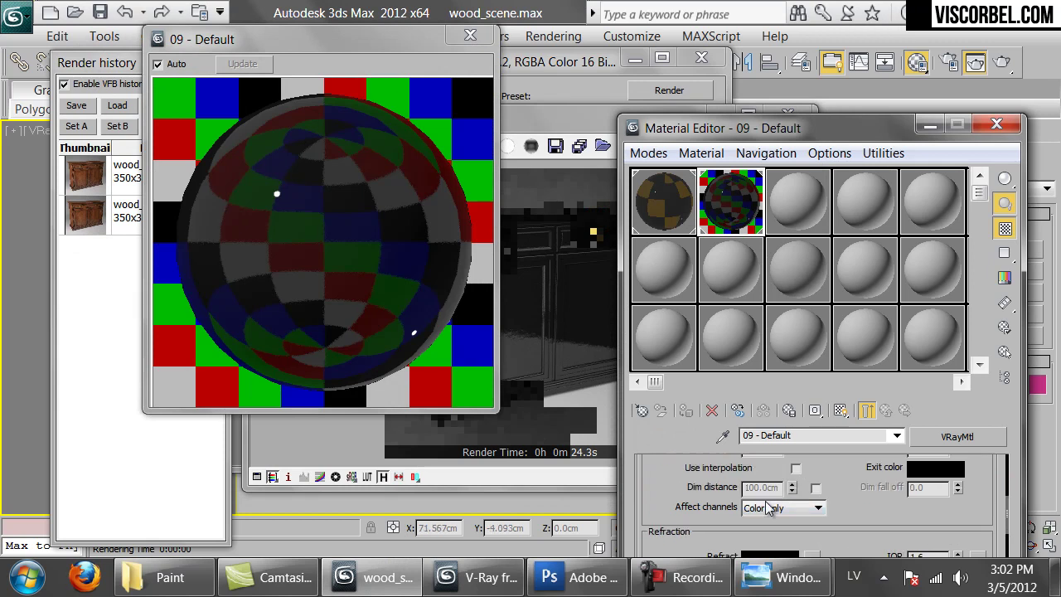
left_click_drag(771, 129, 760, 15)
scroll(749, 440, "up", 4)
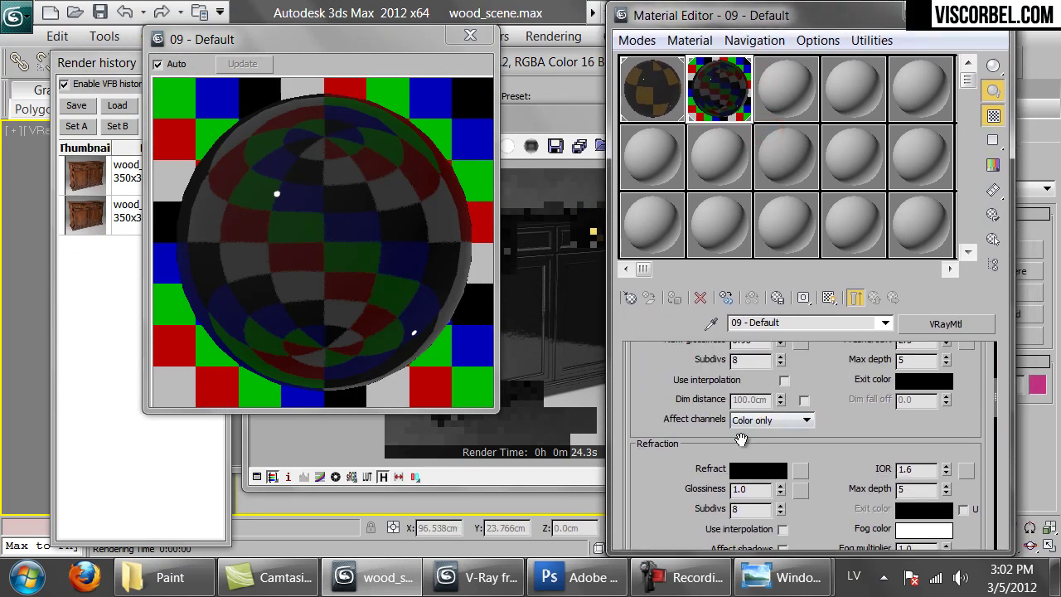
left_click(757, 374)
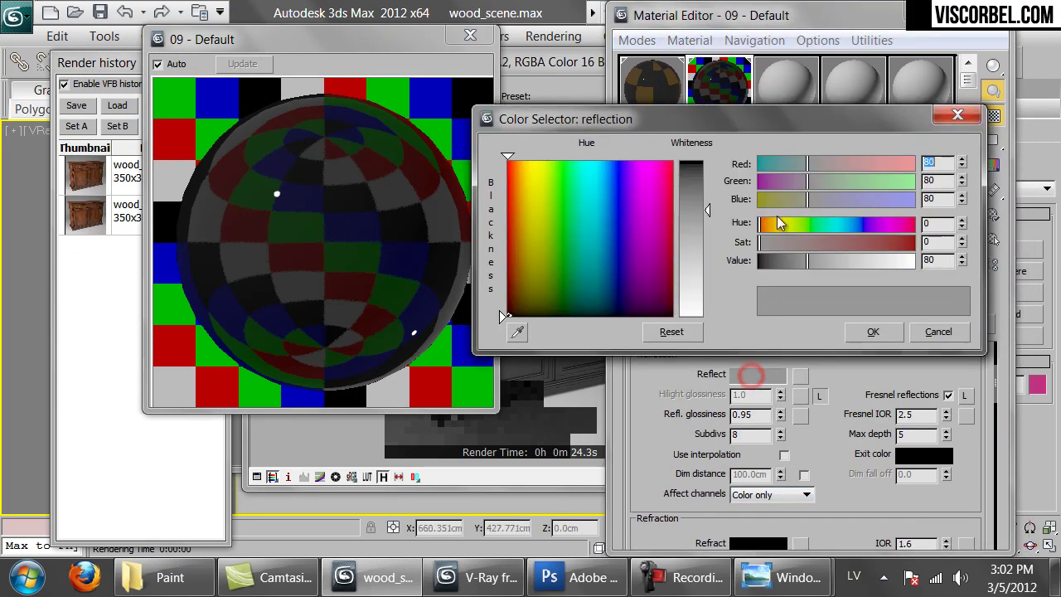
double_click(933, 261)
type("50")
key("Return")
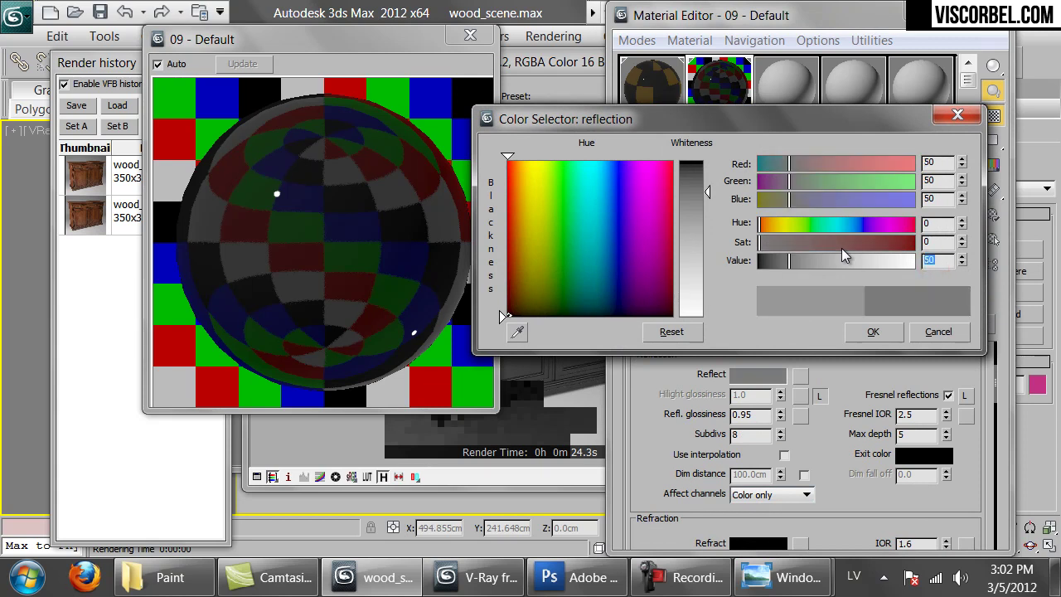
left_click(872, 332)
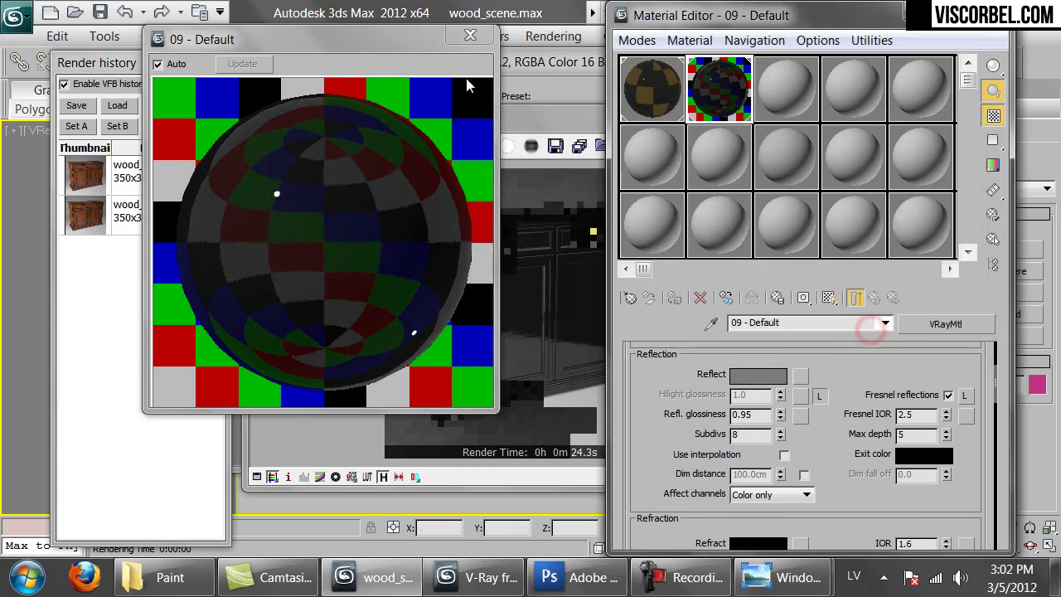
left_click(471, 35)
- Set the black material's bump amount to 2 and render the cabinet again
left_click(504, 245)
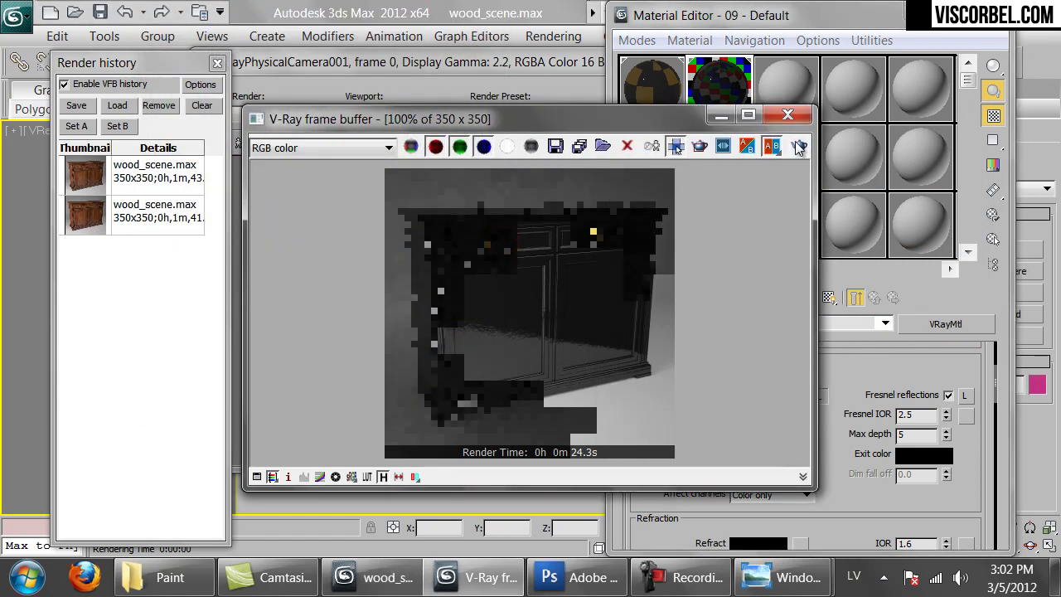
left_click(838, 365)
scroll(724, 450, "down", 10)
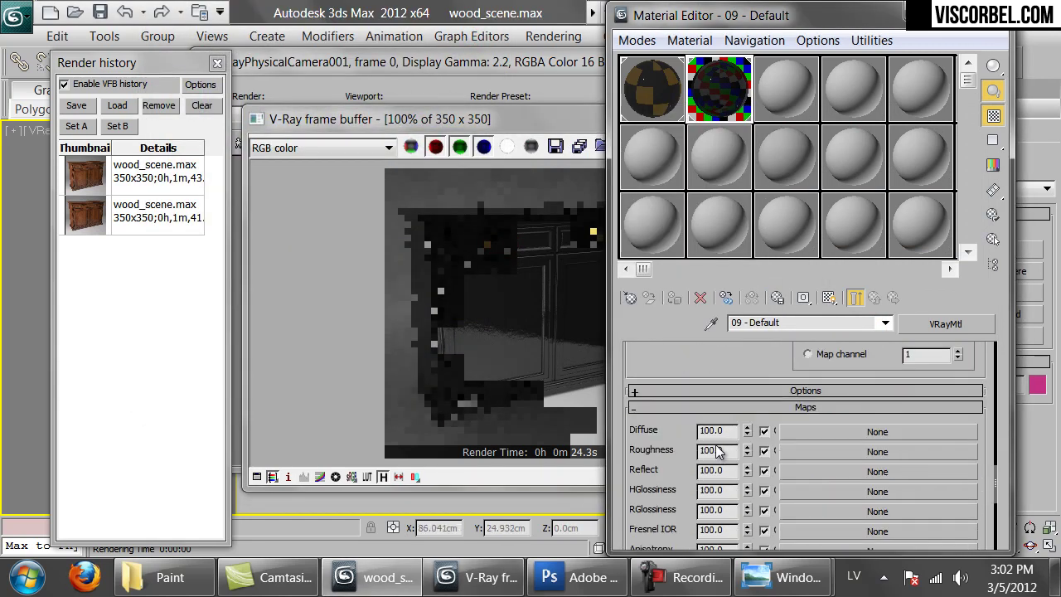
scroll(724, 450, "down", 4)
double_click(709, 520)
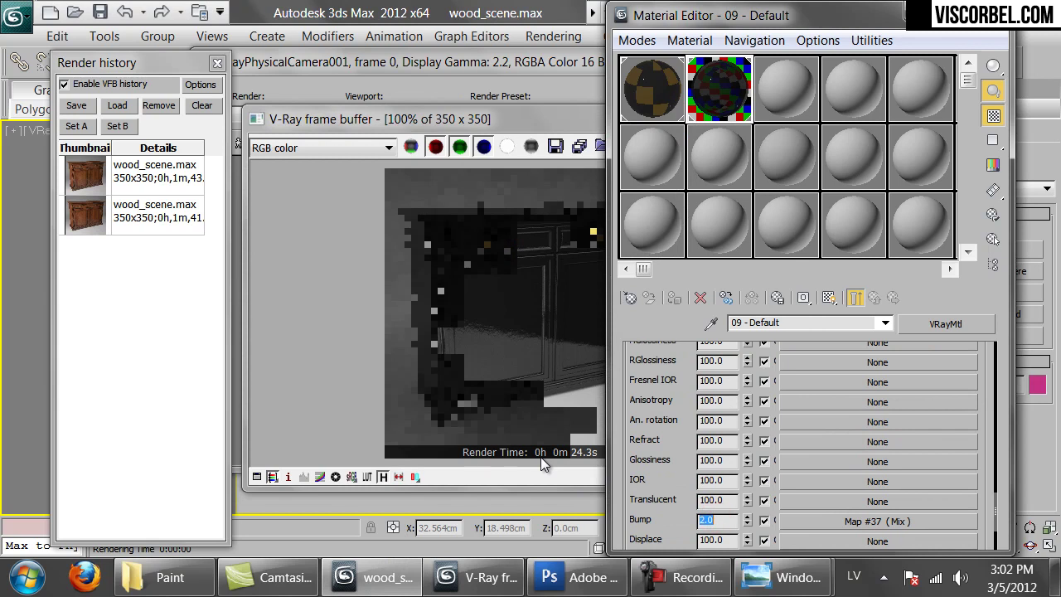
left_click(424, 282)
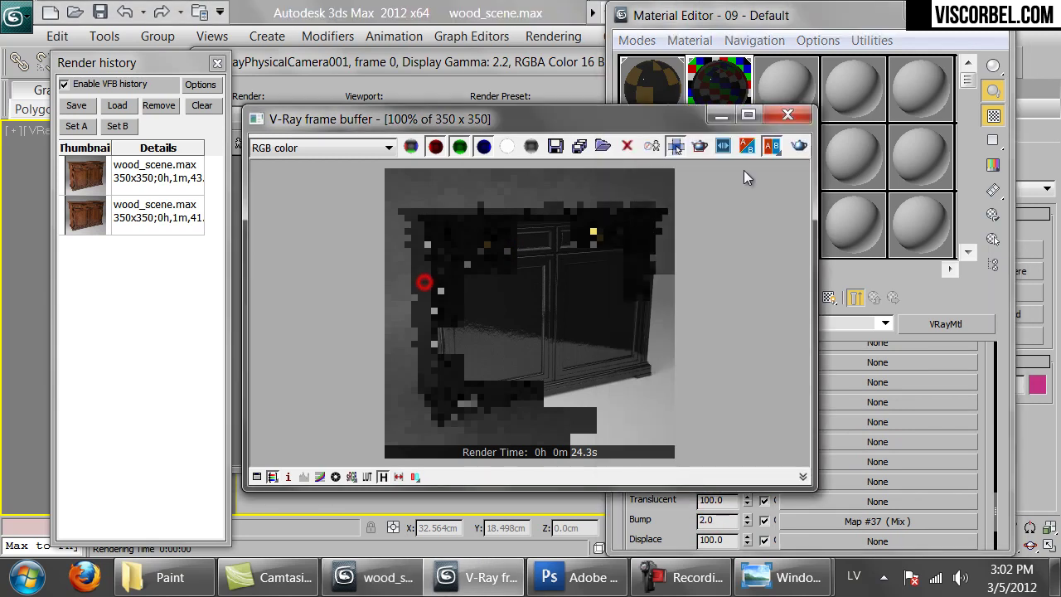
left_click(799, 144)
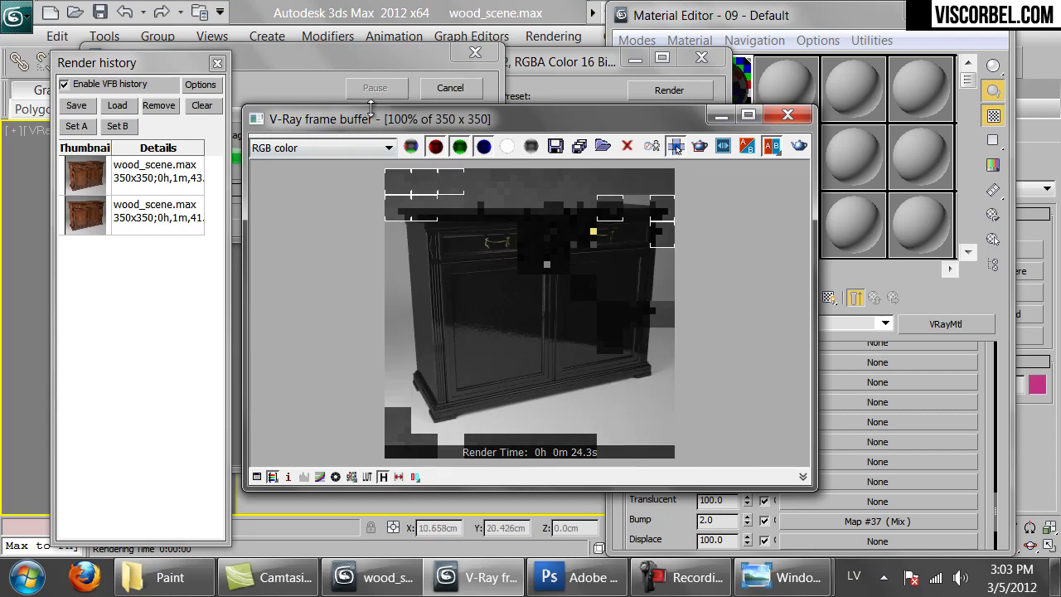
- Rename the black material as Paint_black
left_click(854, 25)
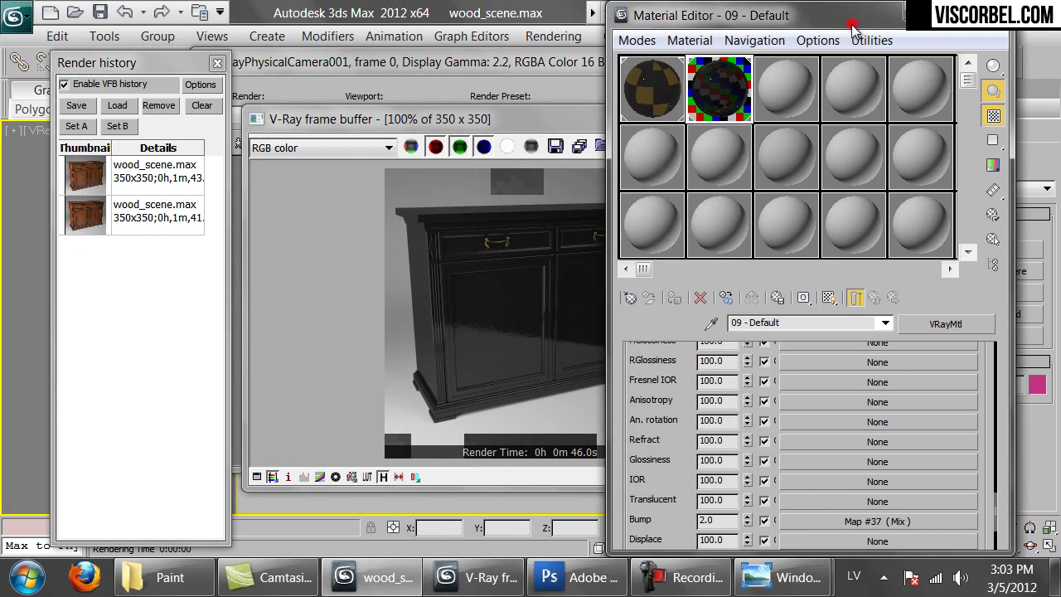
left_click(782, 323)
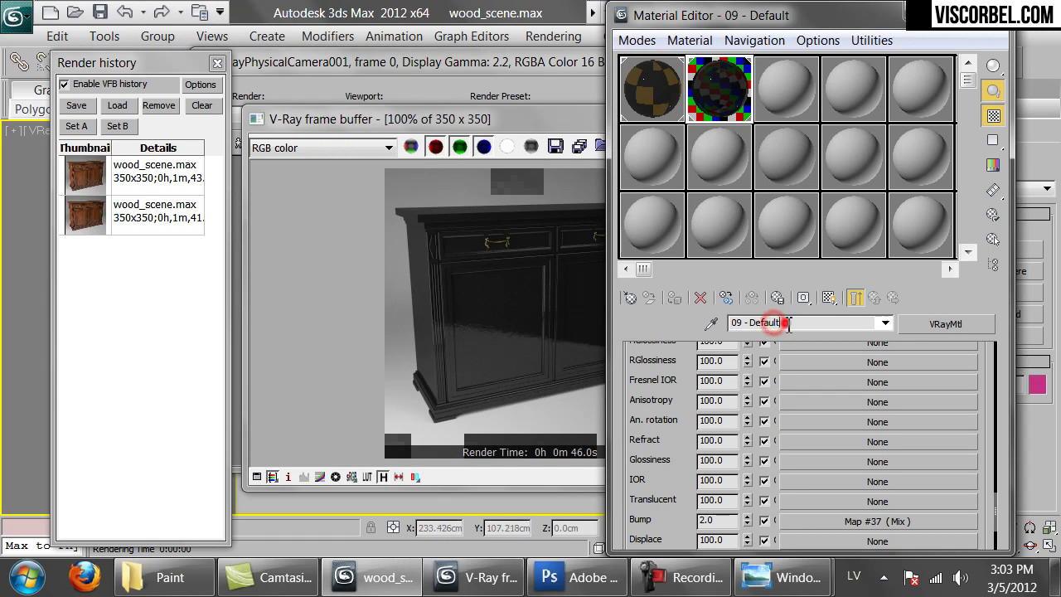
type("Paint_black")
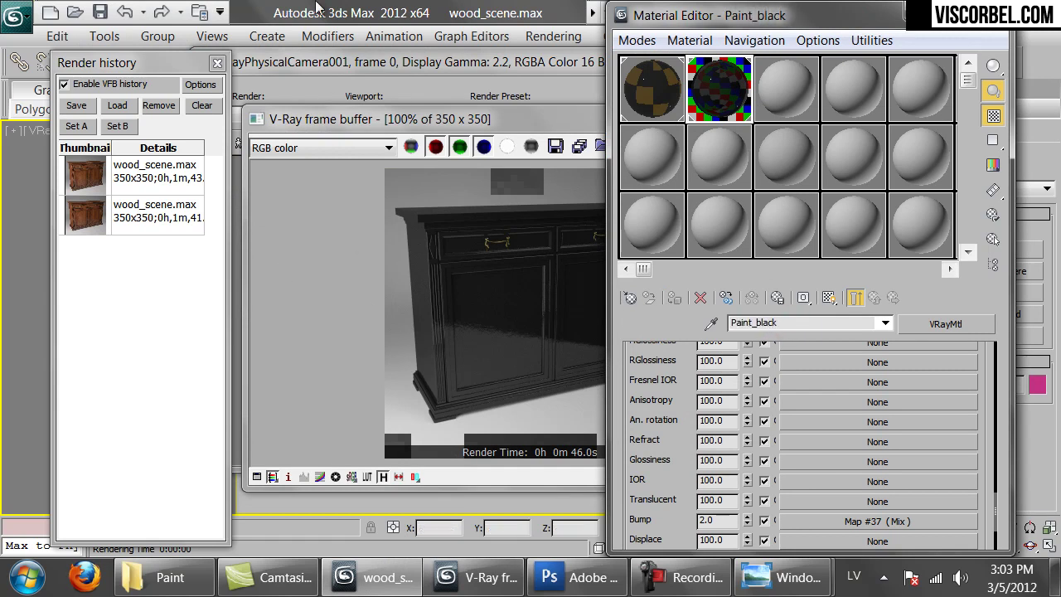
key("Return")
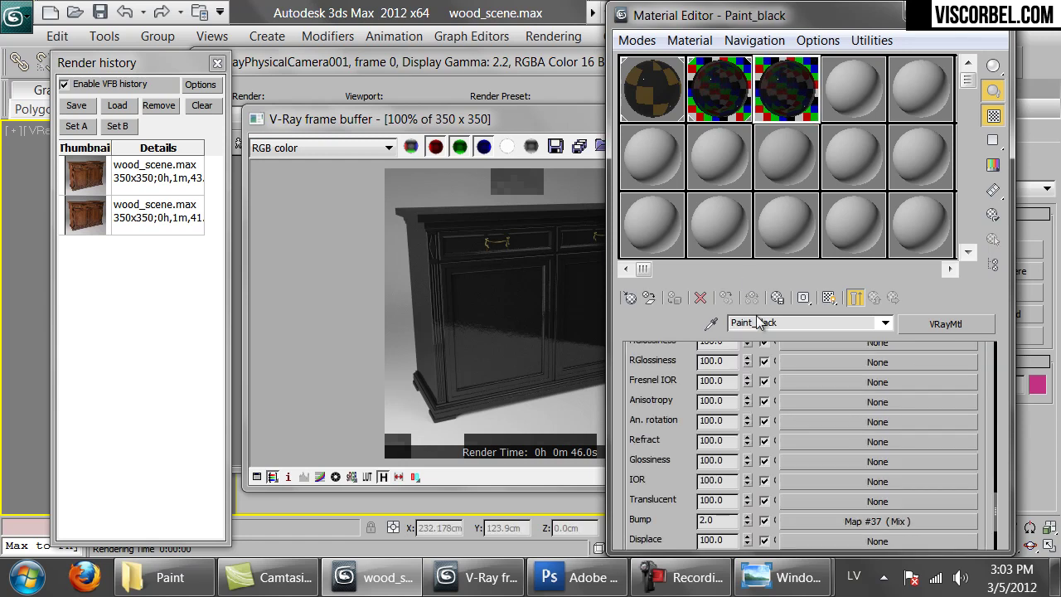
- Rename the copied black material as Paint_blue and set its diffuse color to muted blue with hue 143, saturation 181 and value 55
left_click_drag(756, 323, 912, 336)
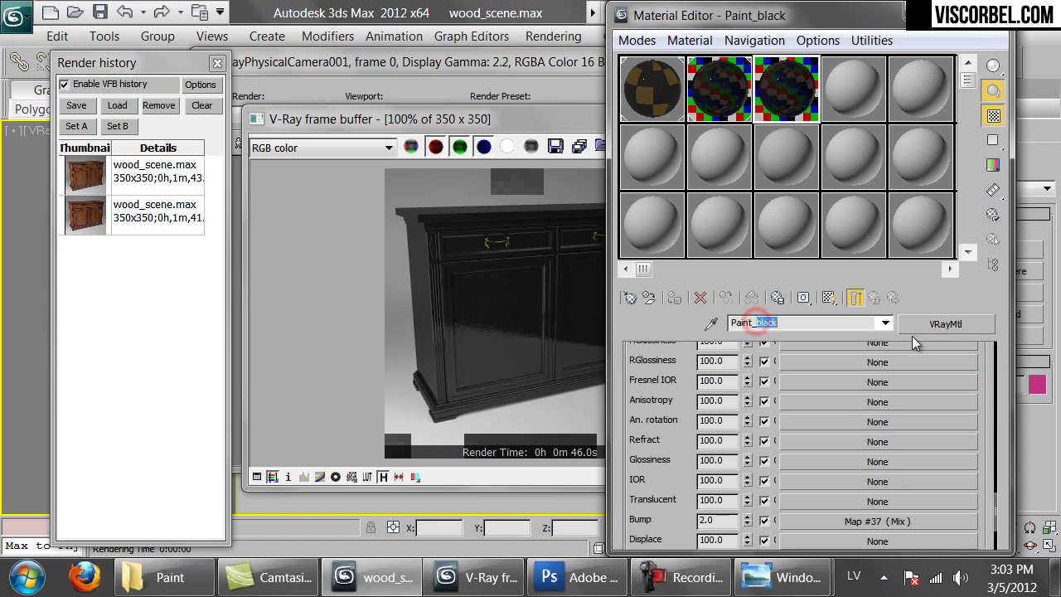
type("blue")
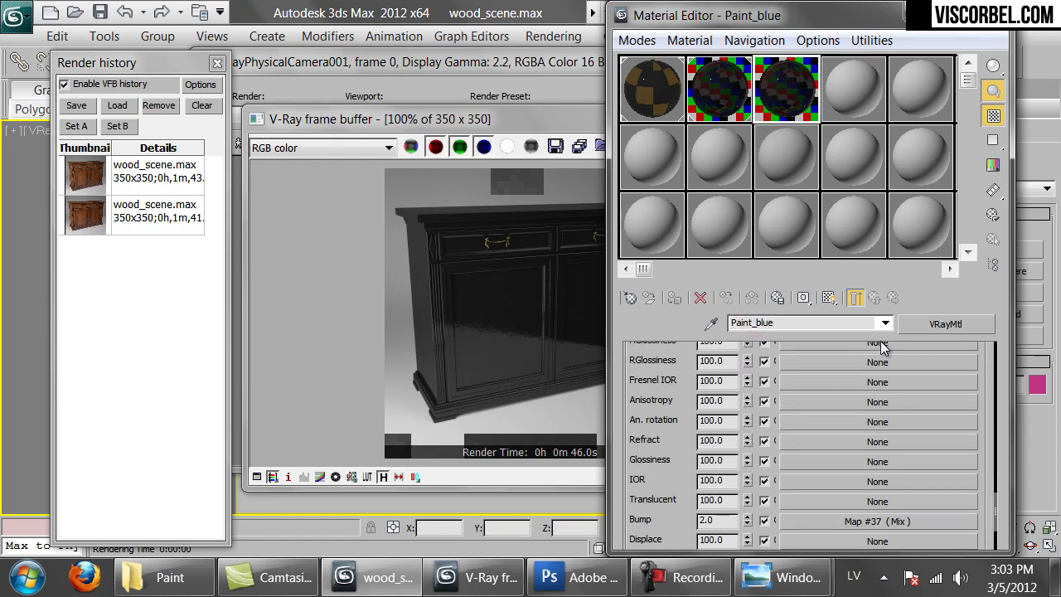
left_click_drag(676, 377, 713, 432)
scroll(725, 423, "up", 5)
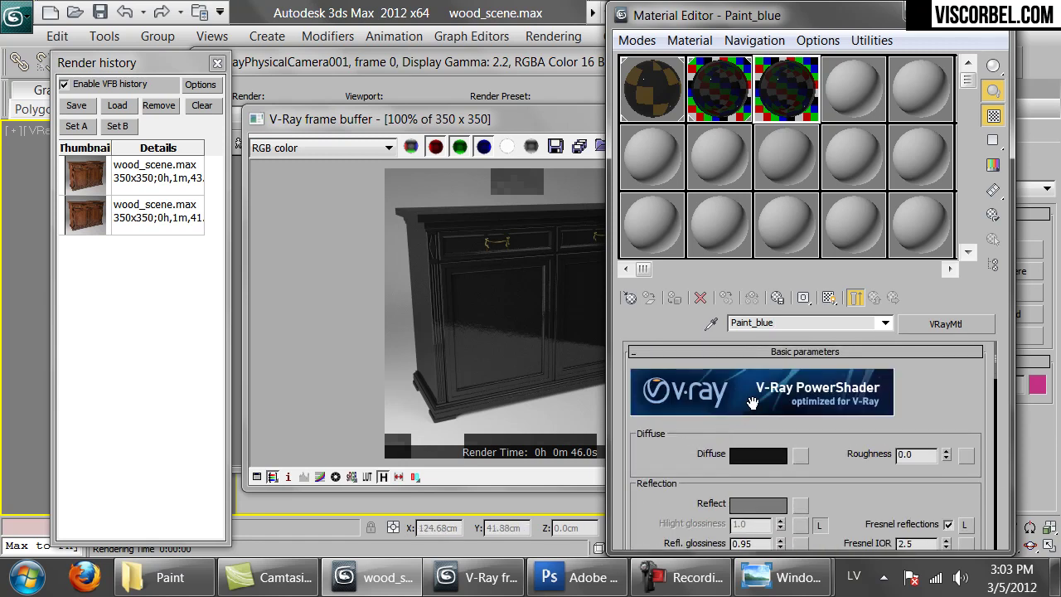
left_click(769, 464)
left_click(608, 289)
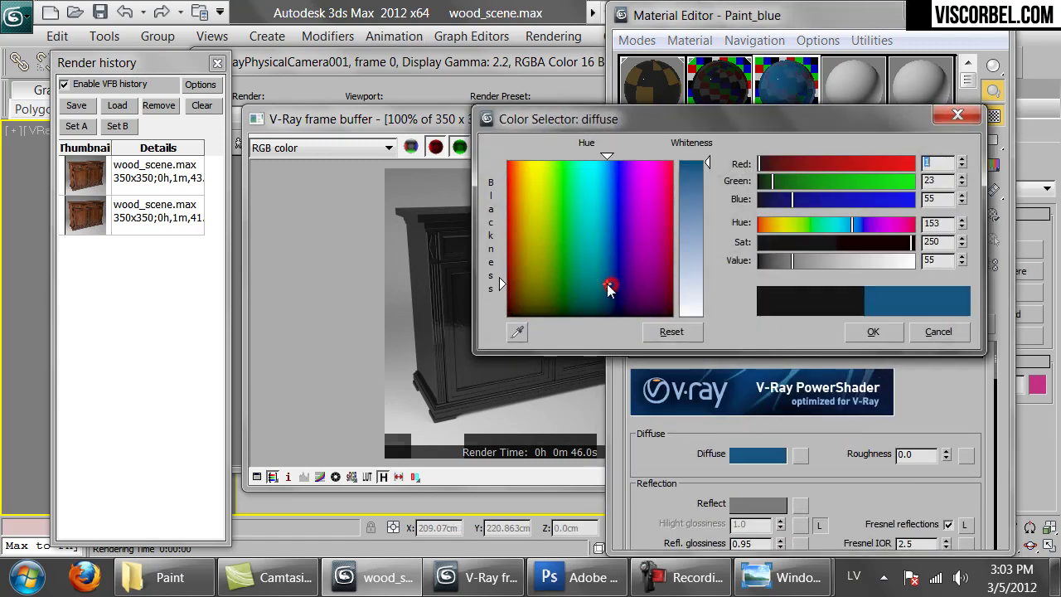
mouse_move(912, 242)
left_mouse_down()
mouse_move(887, 249)
mouse_move(845, 227)
left_mouse_up()
left_click(867, 242)
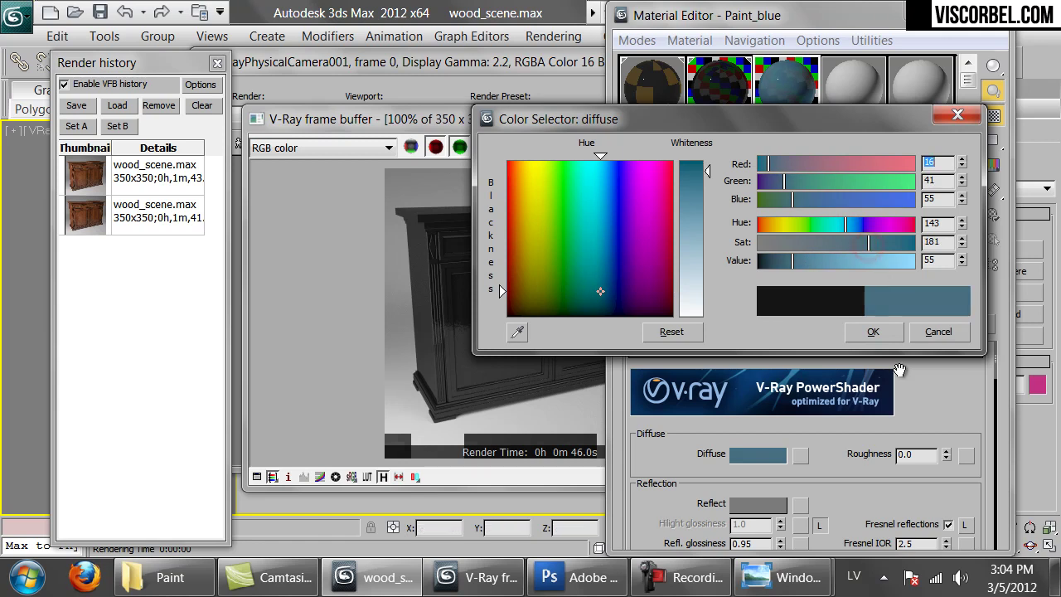
left_click(873, 332)
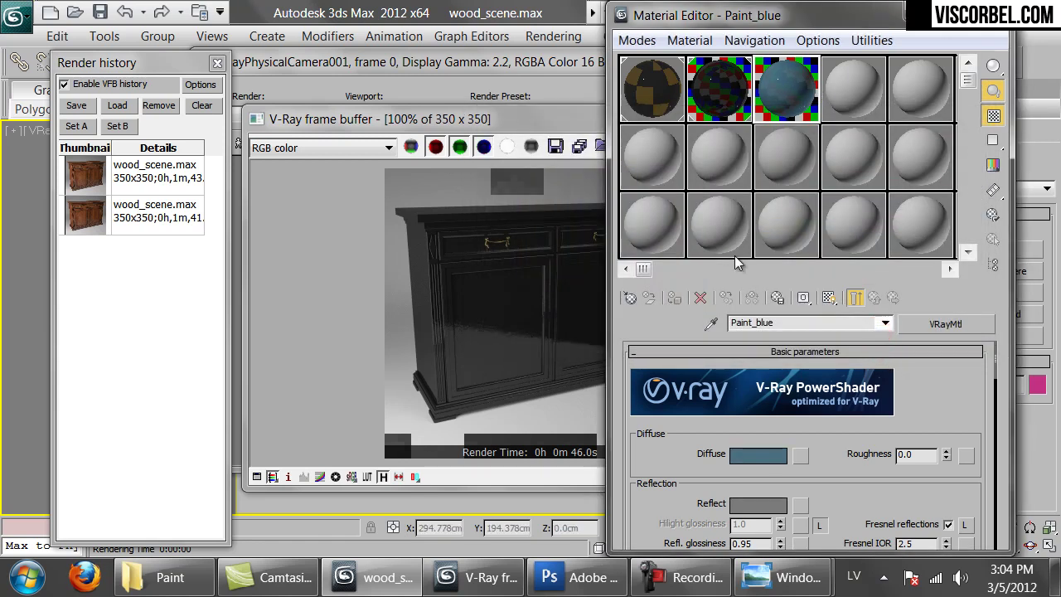
- Set the reflection color value of Paint_blue to 60
left_click(758, 503)
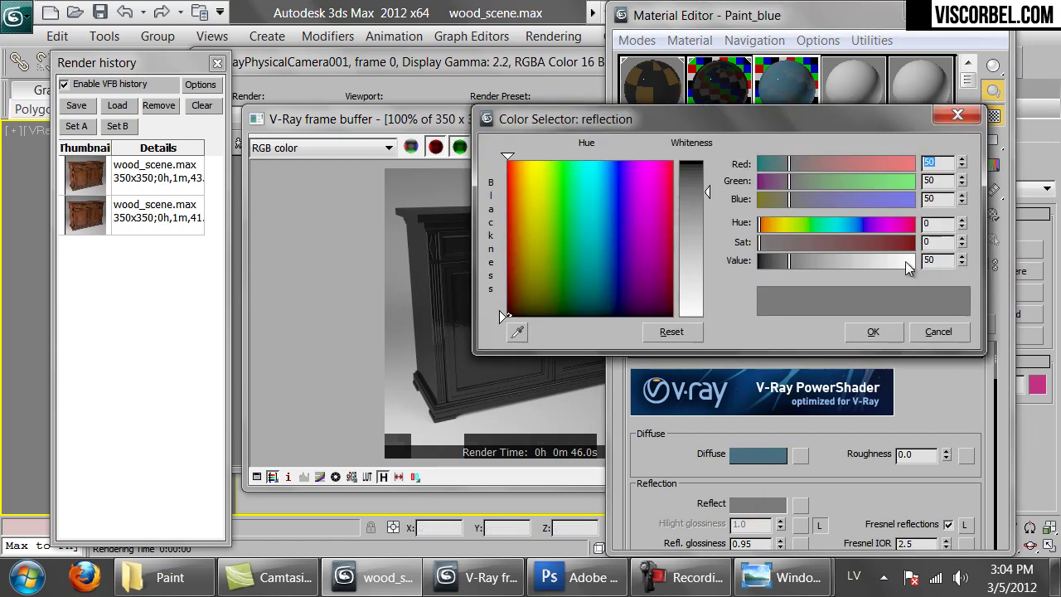
double_click(935, 260)
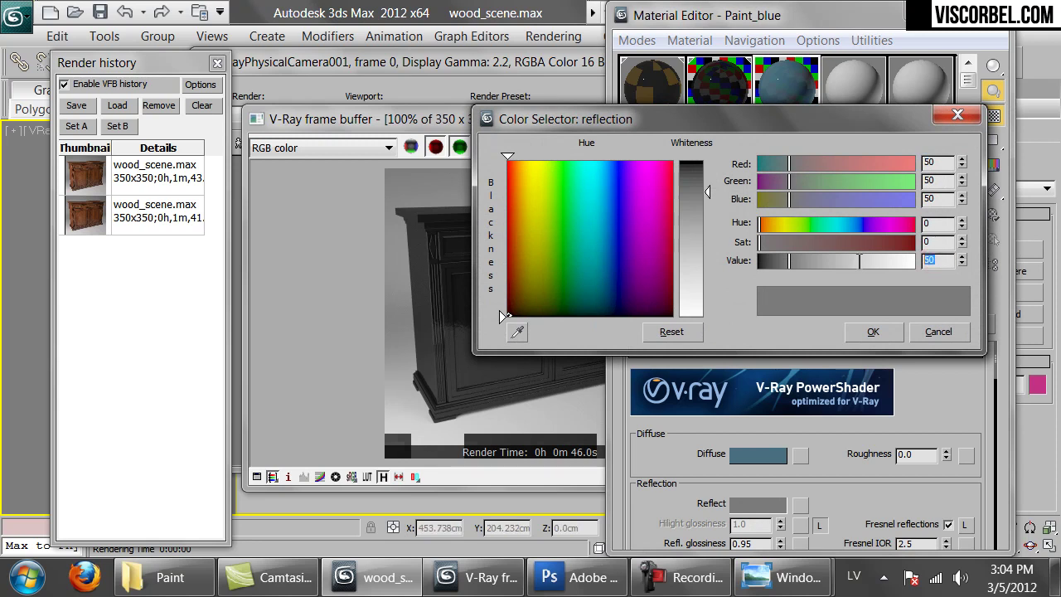
type("60")
key("Return")
left_click(873, 331)
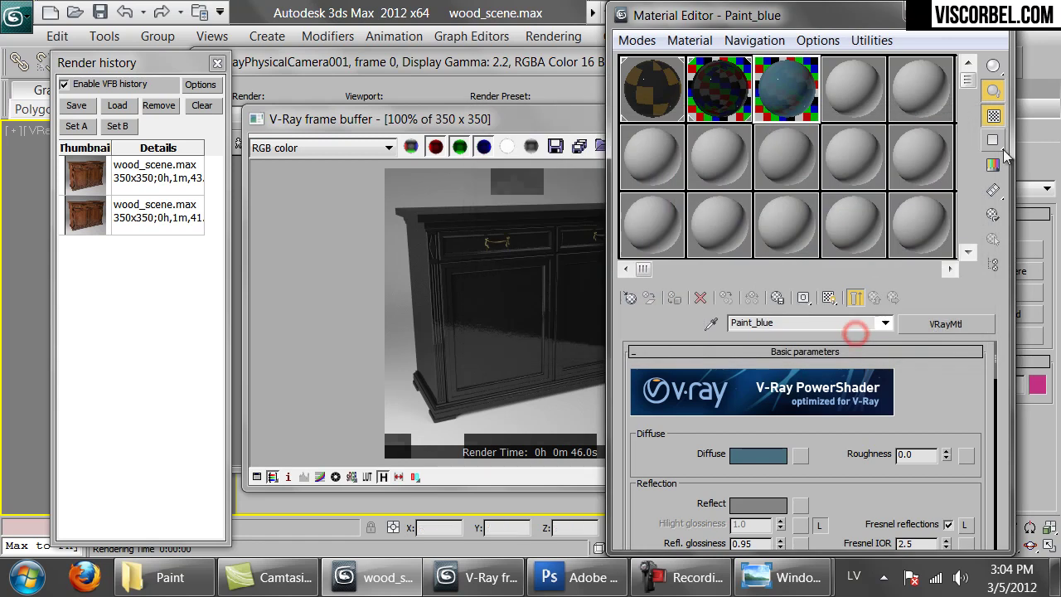
- Examine the enlarged sample preview of Paint_black and close it
left_click(1037, 76)
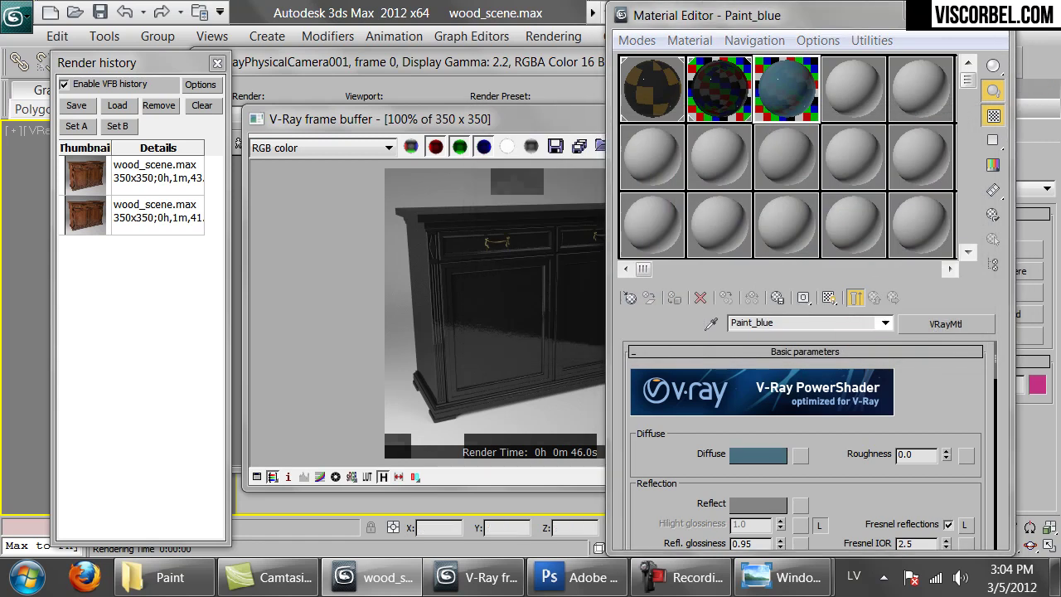
double_click(744, 96)
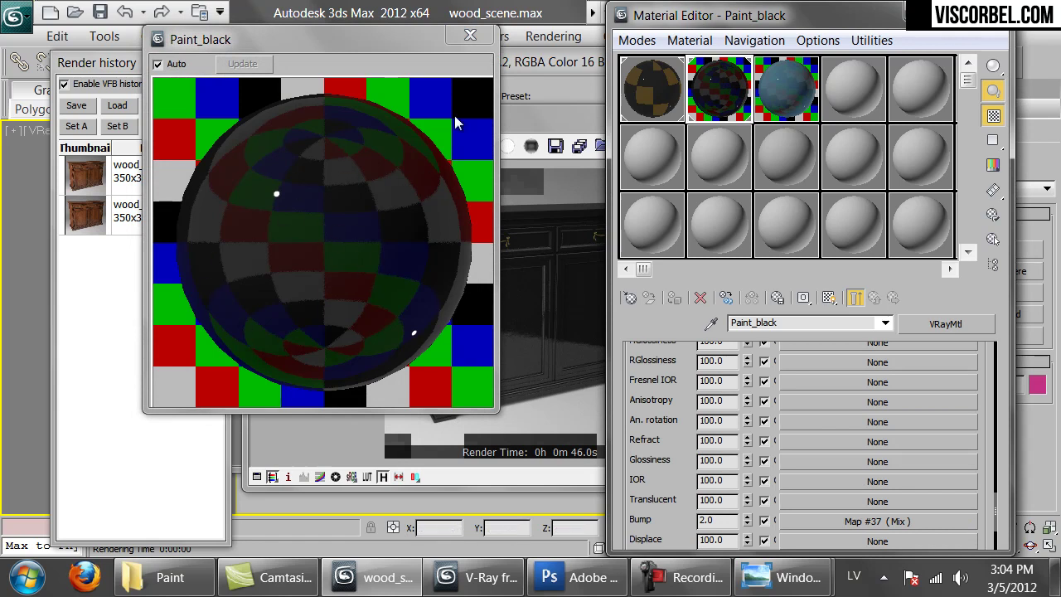
left_click(468, 37)
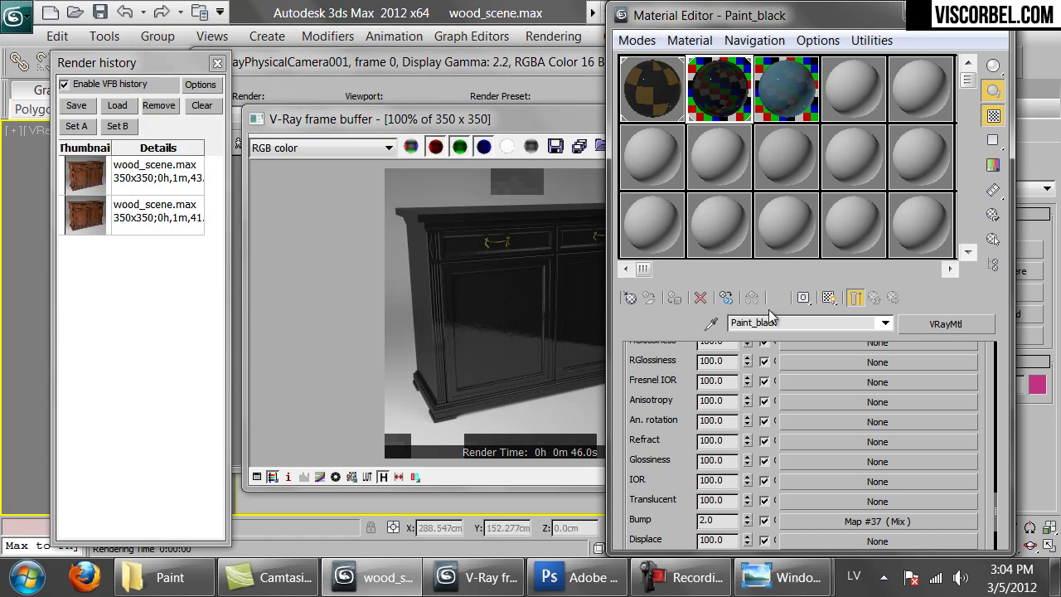
left_click_drag(637, 398, 684, 461)
scroll(684, 468, "up", 6)
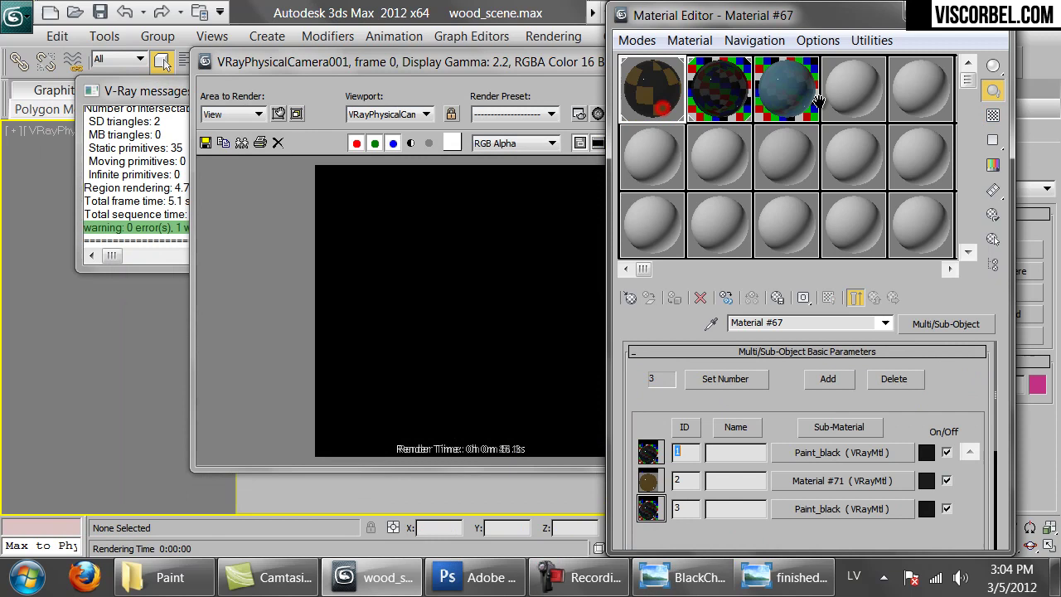
- Assign Paint_blue as an instance to sub-materials 1 and 3 of the cabinet's Multi/Sub-Object material, Material #67
mouse_move(818, 100)
left_mouse_down()
mouse_move(773, 248)
mouse_move(815, 461)
mouse_move(839, 510)
left_mouse_up()
left_click(762, 344)
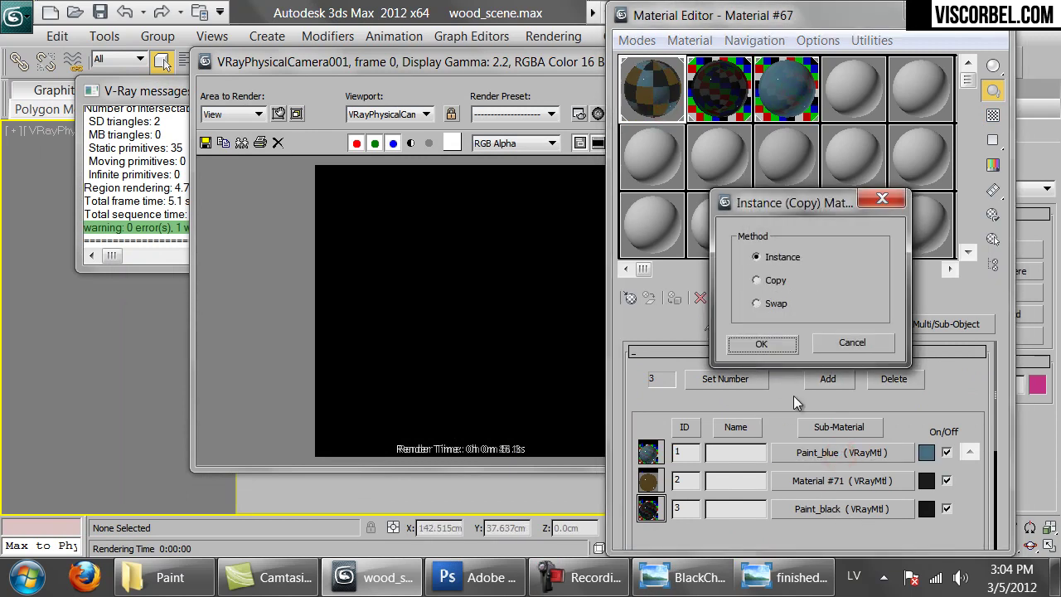
left_click(769, 337)
- Render the cabinet with the blue paint and inspect the door surface up close in the frame buffer
left_click(419, 345)
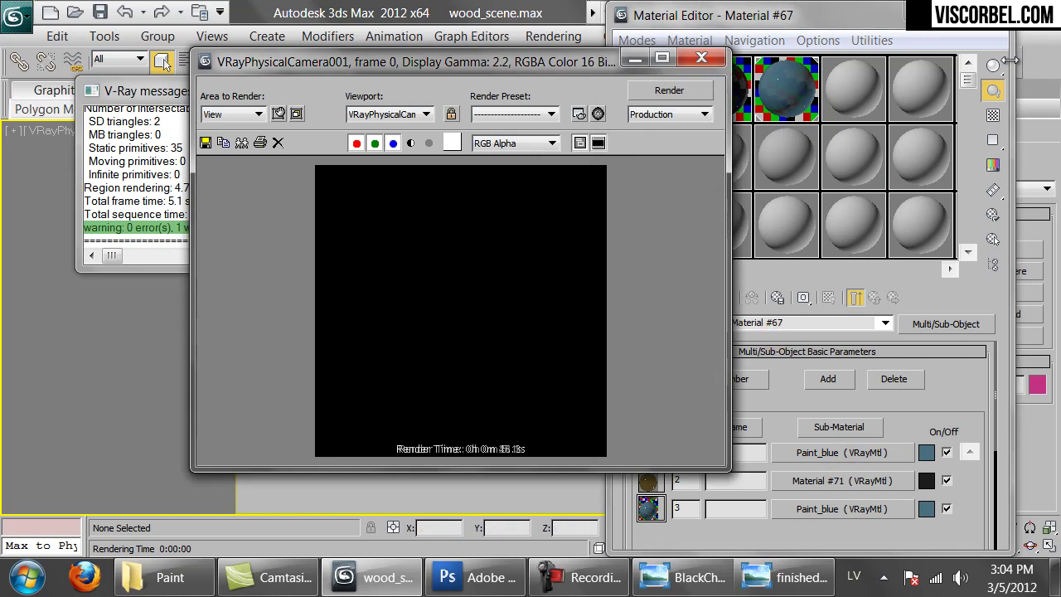
left_click(1002, 65)
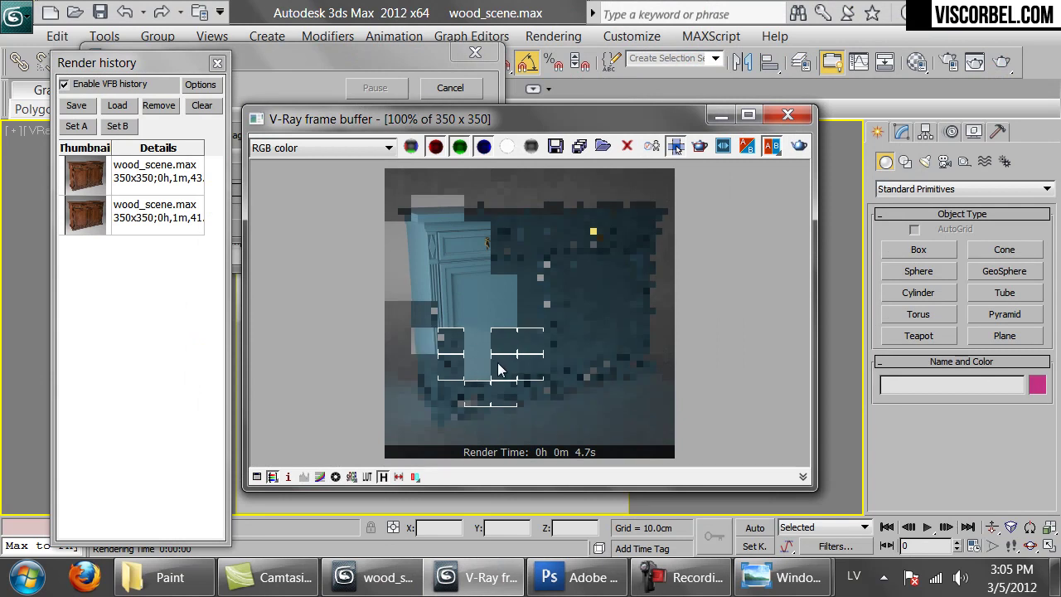
scroll(500, 369, "up", 2)
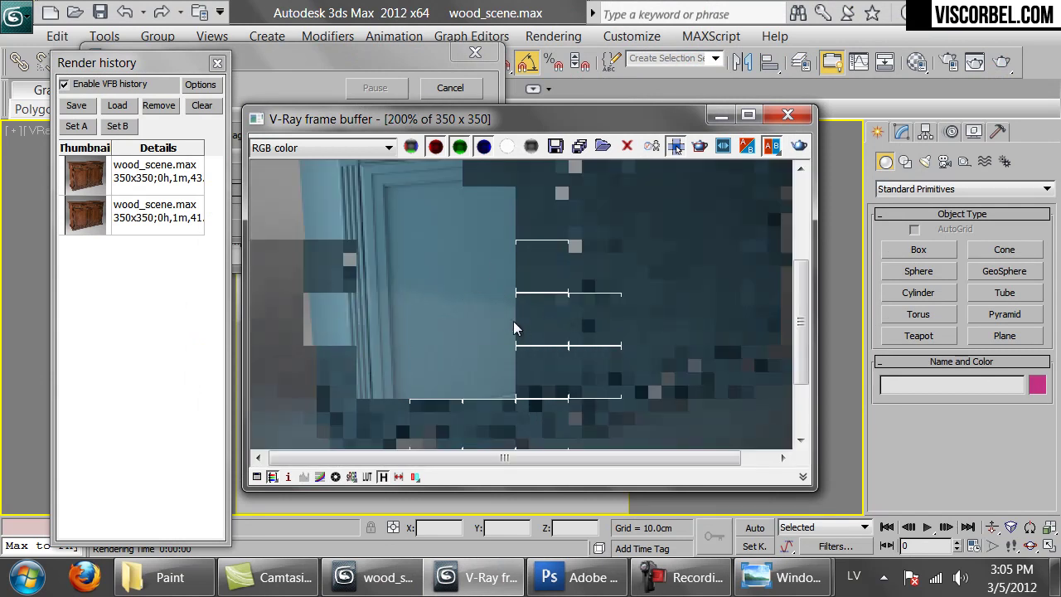
scroll(491, 320, "down", 1)
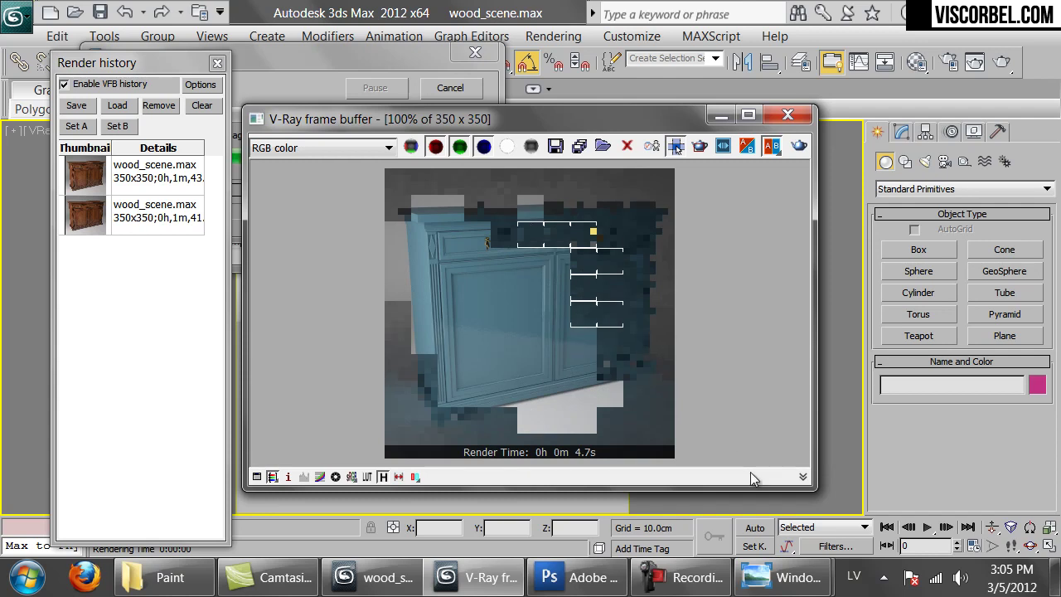
- Examine the black Andover vanity and 25056e.jpg reference photos in the Paint folder, and return to the render
mouse_move(767, 576)
left_click(164, 578)
left_click_drag(345, 445, 416, 476)
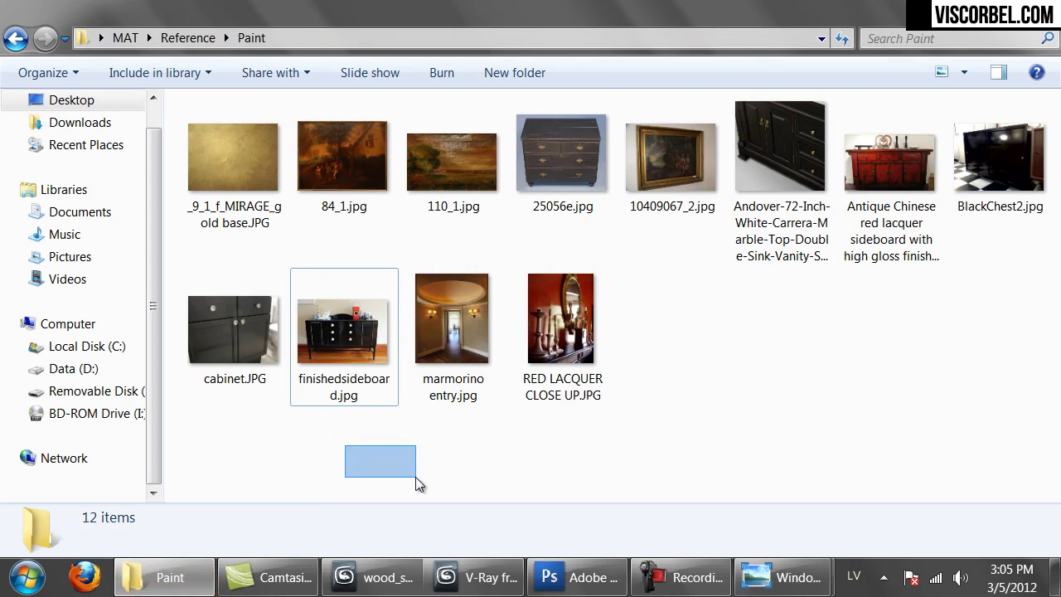
left_click_drag(415, 477, 415, 476)
left_click(393, 483)
left_click(762, 154)
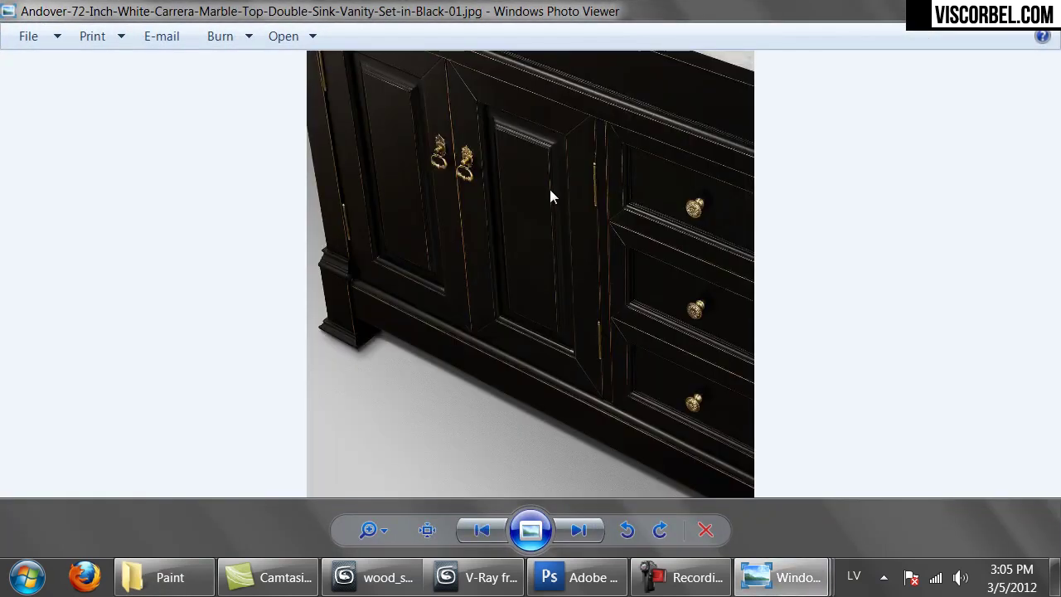
left_click(1045, 10)
left_click_drag(708, 362, 798, 407)
double_click(607, 168)
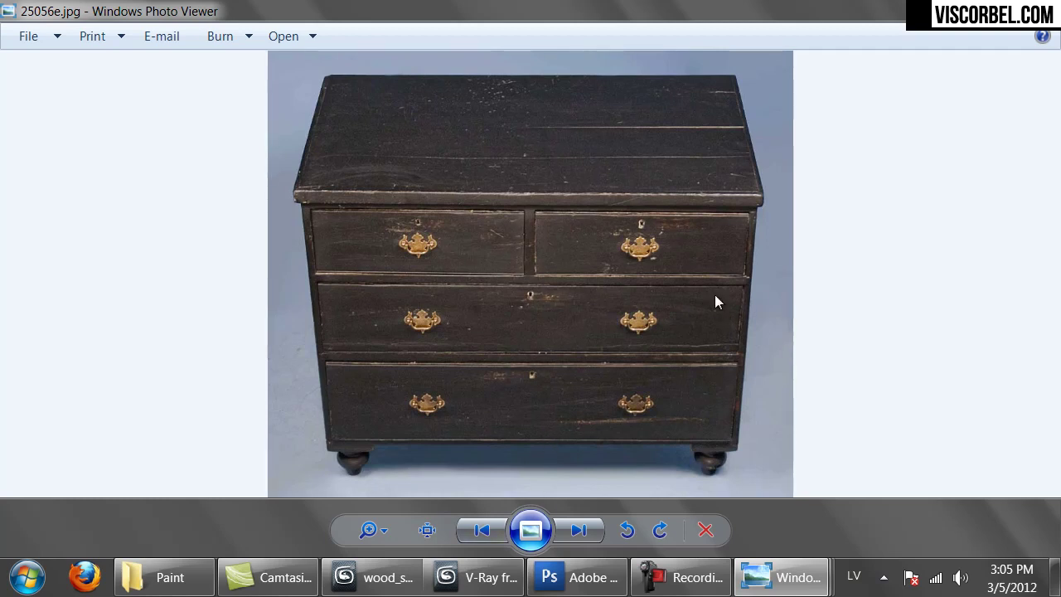
left_click(481, 578)
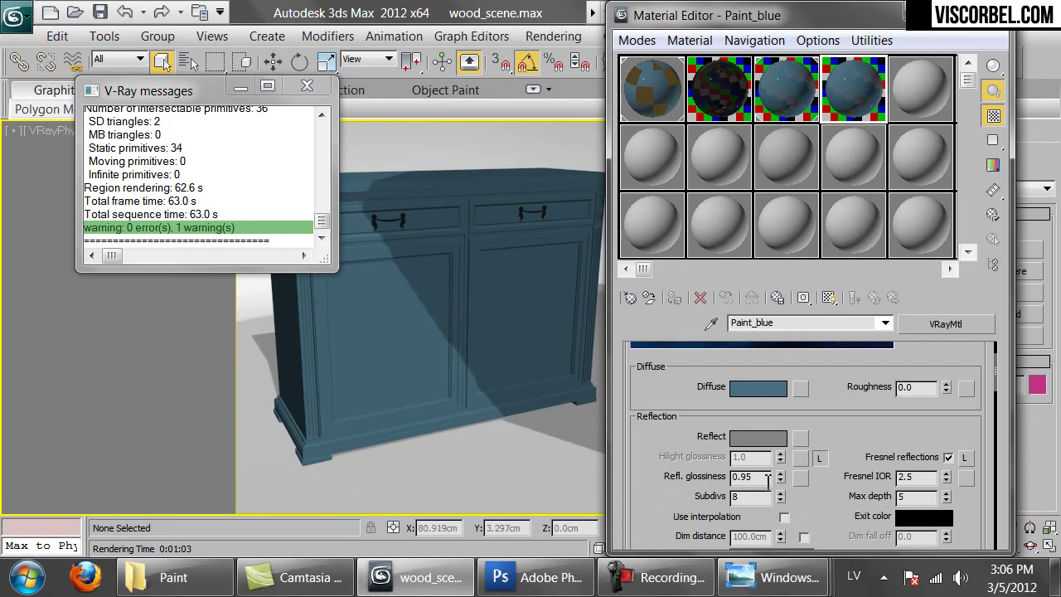
- Set the duplicated Paint_blue material's reflection glossiness to 0.6 and assign it as an instance to Material #67's sub-materials 1 and 3
left_click_drag(767, 480, 745, 477)
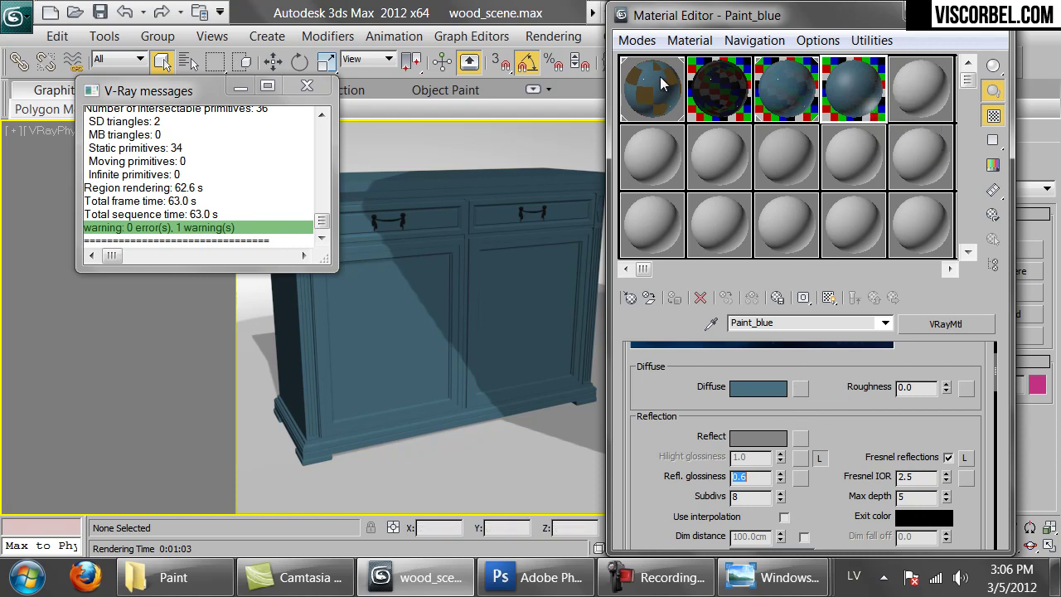
left_click(840, 95)
mouse_move(840, 96)
left_mouse_down()
mouse_move(862, 456)
mouse_move(821, 509)
left_mouse_up()
left_click(767, 340)
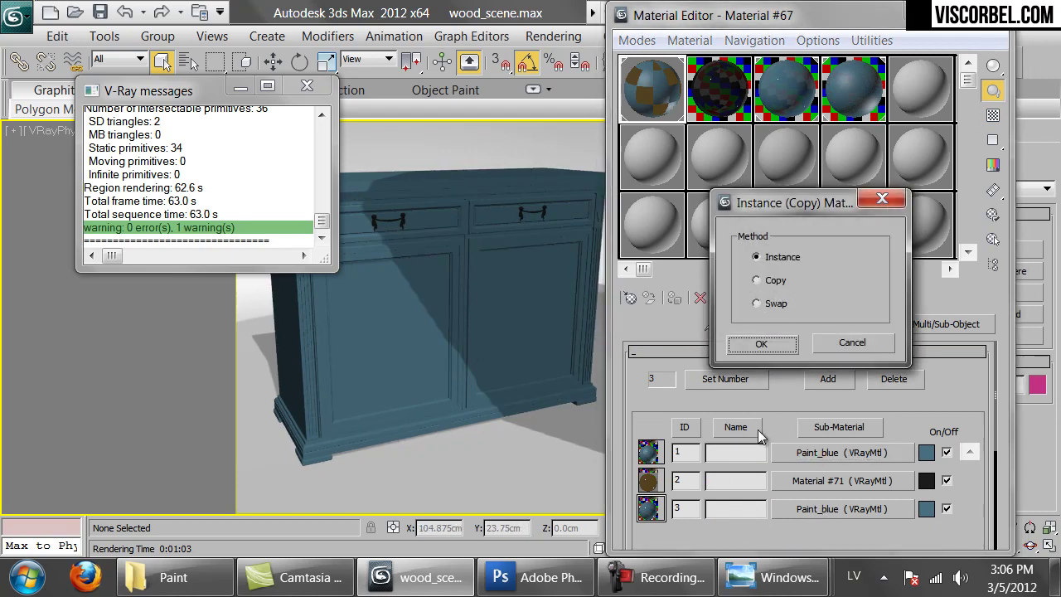
left_click(763, 343)
- Render the cabinet again and compare its finish with the antique Chinese red lacquer sideboard reference photo
left_click(998, 15)
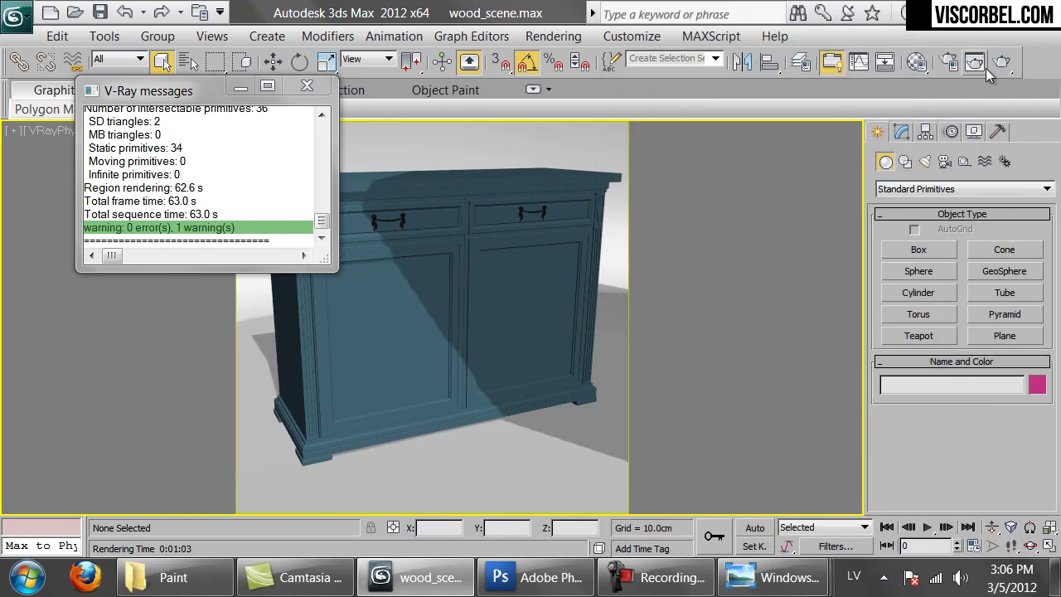
left_click(1002, 64)
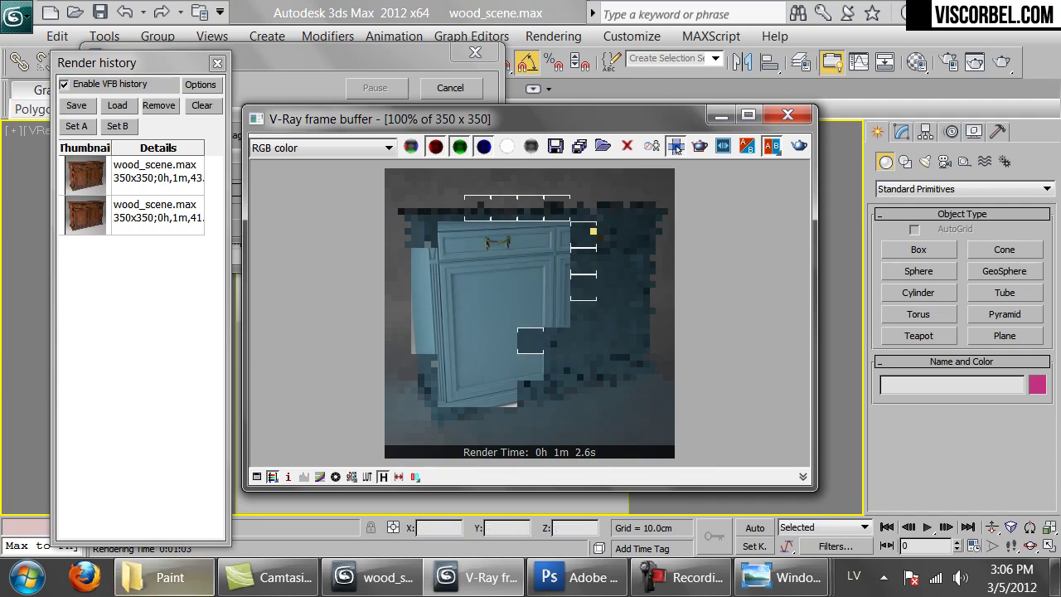
left_click(165, 578)
left_click(843, 360)
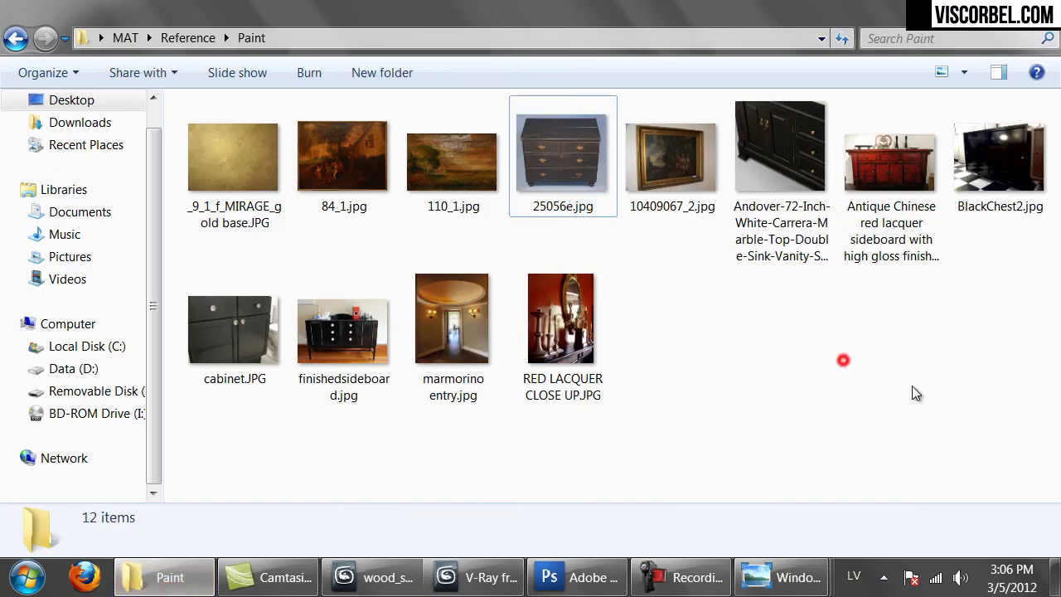
double_click(884, 166)
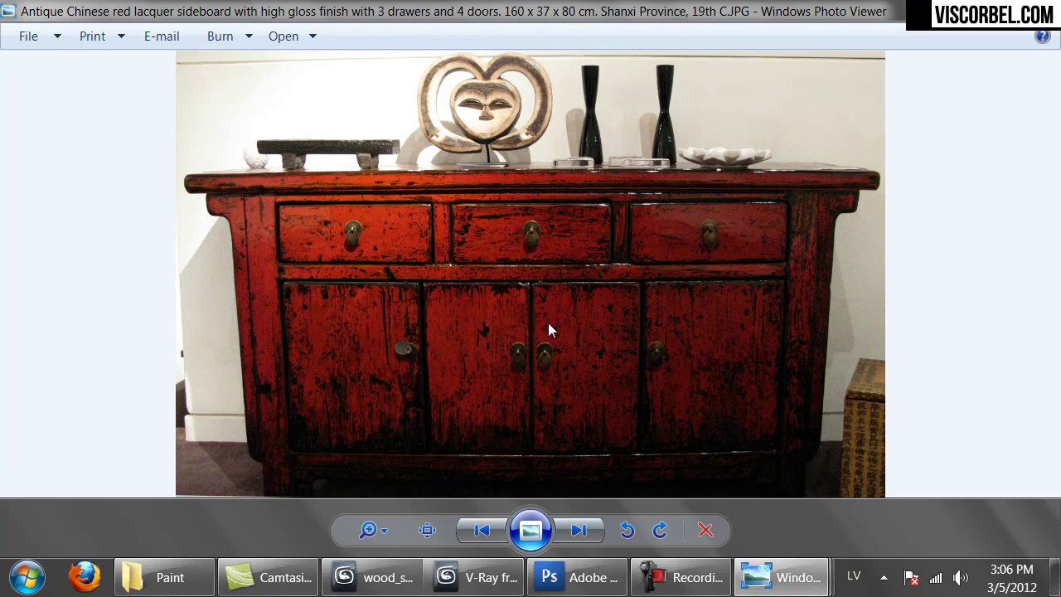
left_click(481, 577)
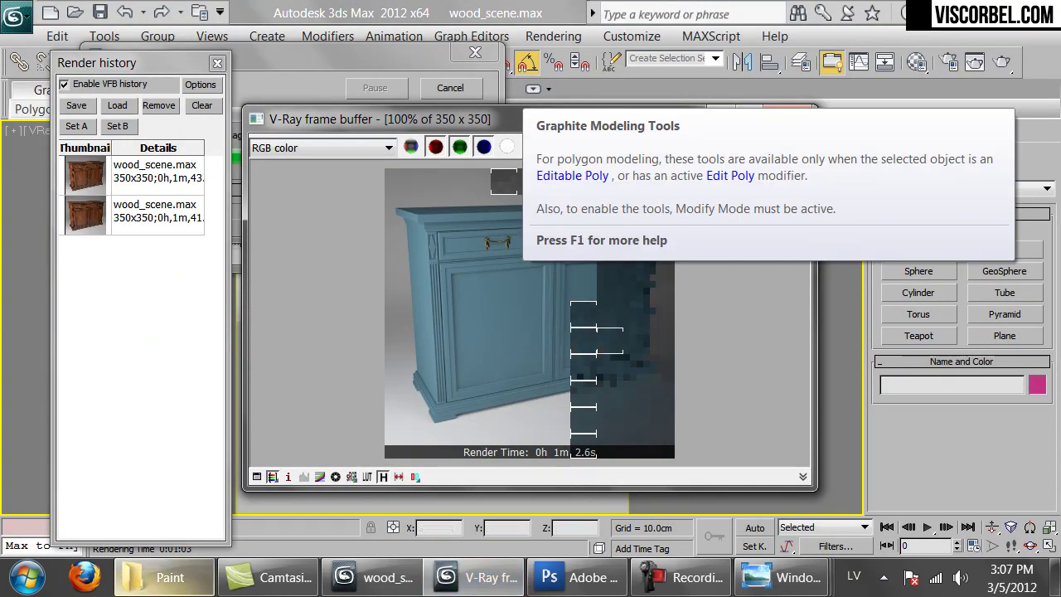
mouse_move(780, 577)
left_click(852, 490)
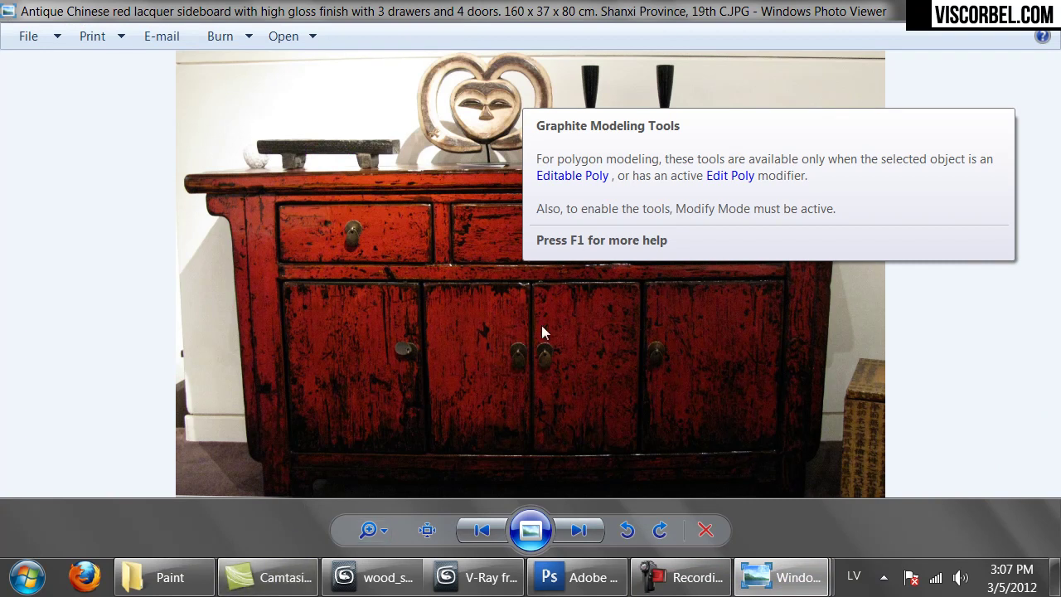
left_click(473, 578)
left_click(526, 339, "ctrl")
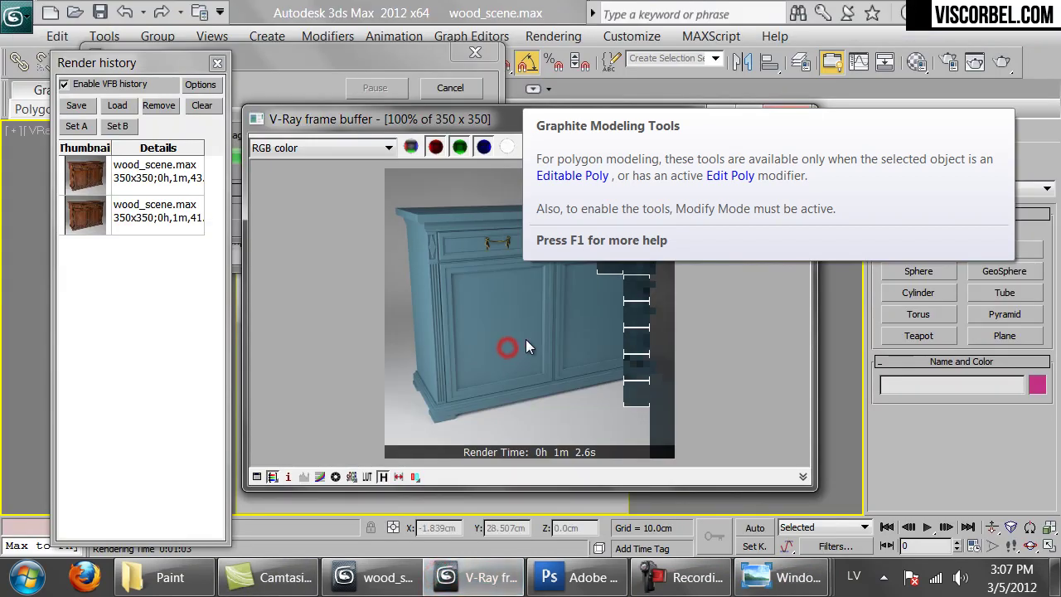
right_click(526, 339, "ctrl")
- Cancel the running render and close the V-Ray frame buffer
left_click_drag(475, 118, 376, 158)
left_click(449, 93)
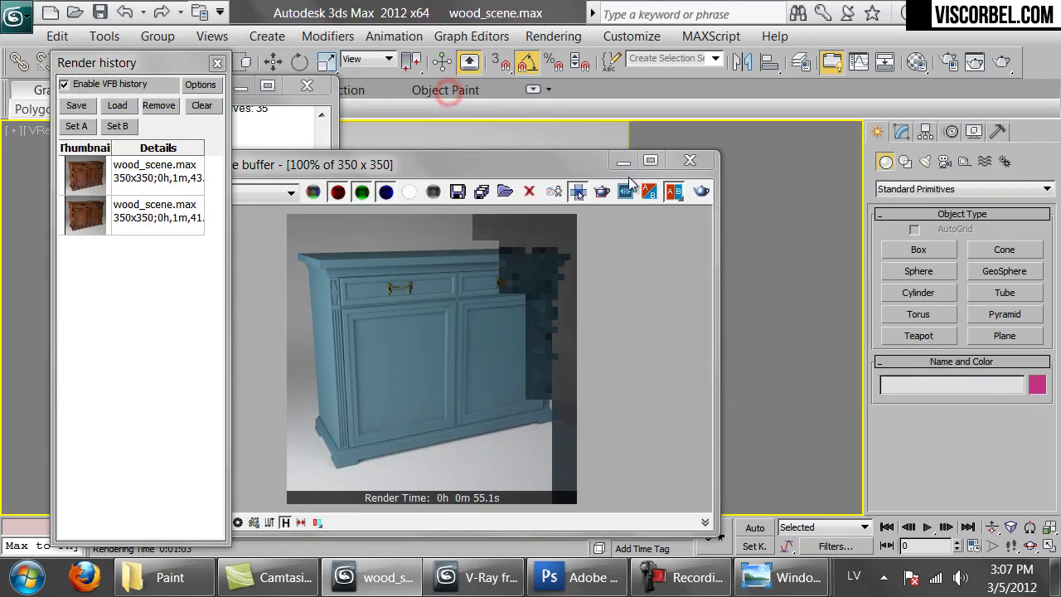
left_click(690, 160)
- Duplicate the less glossy Paint_blue material into the adjacent empty sample slot and rename the copy as Paint_blue_antique
key("m")
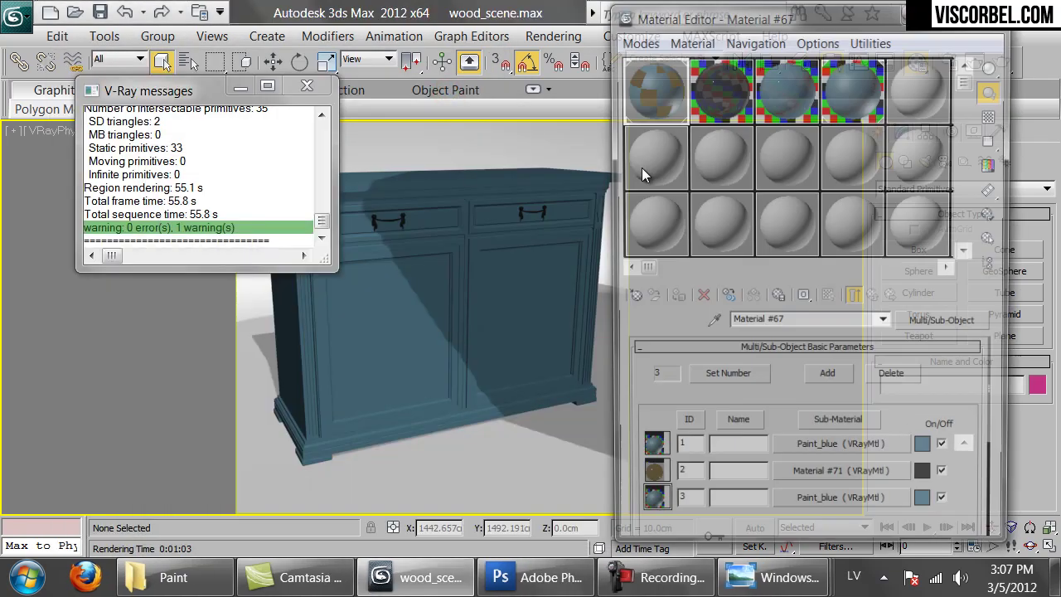
left_click_drag(847, 90, 917, 98)
left_click(793, 320)
type("_antique")
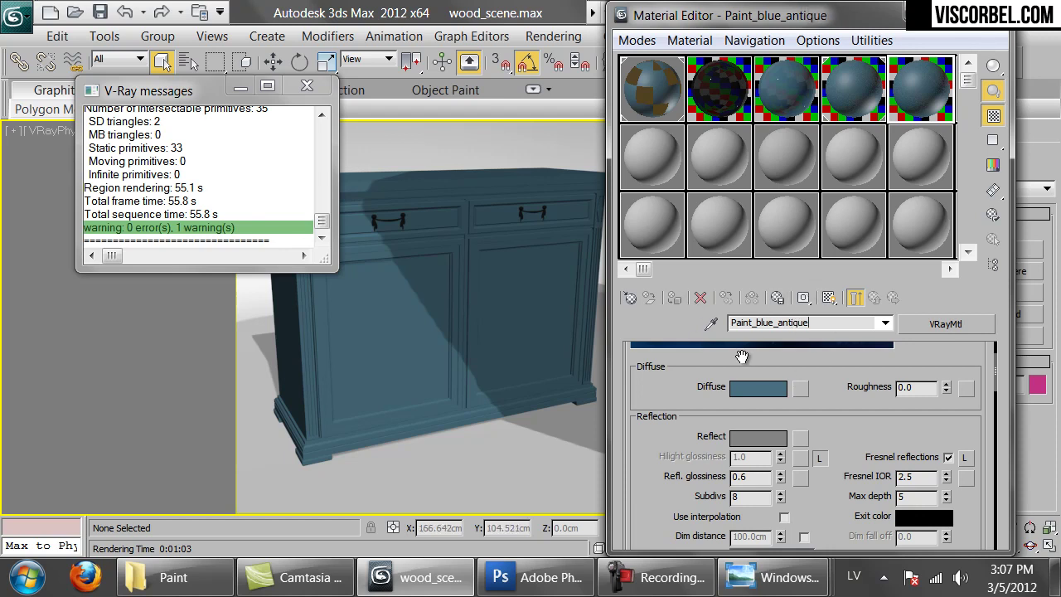
- Add a VRayDirt map to Paint_blue_antique's diffuse slot and copy the material's blue diffuse color into the map's unoccluded color
right_click(761, 390)
left_click(774, 400)
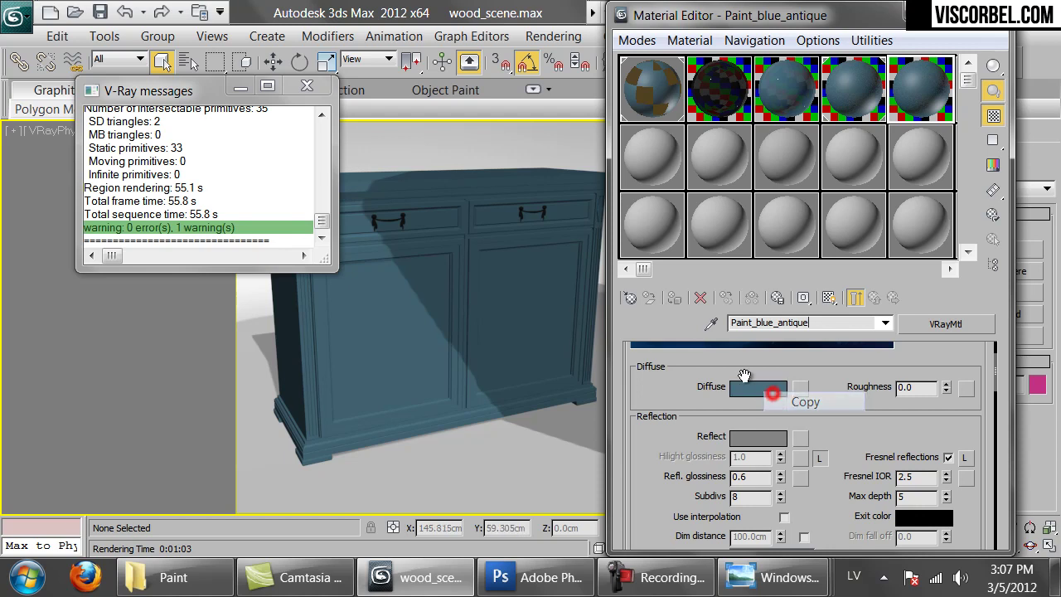
left_click(800, 389)
left_click(554, 348)
scroll(384, 365, "down", 8)
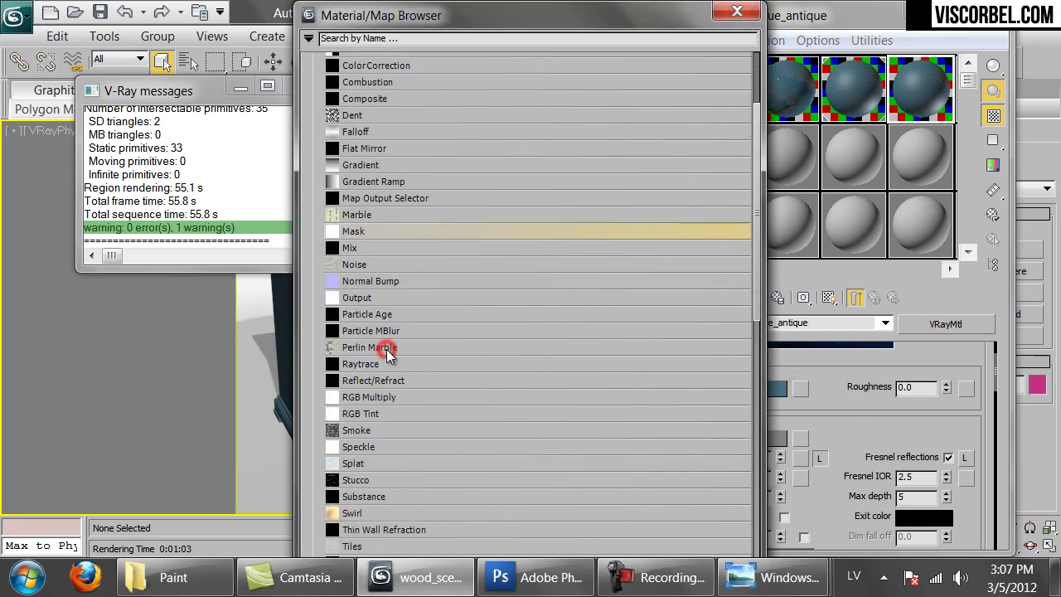
scroll(384, 377, "down", 2)
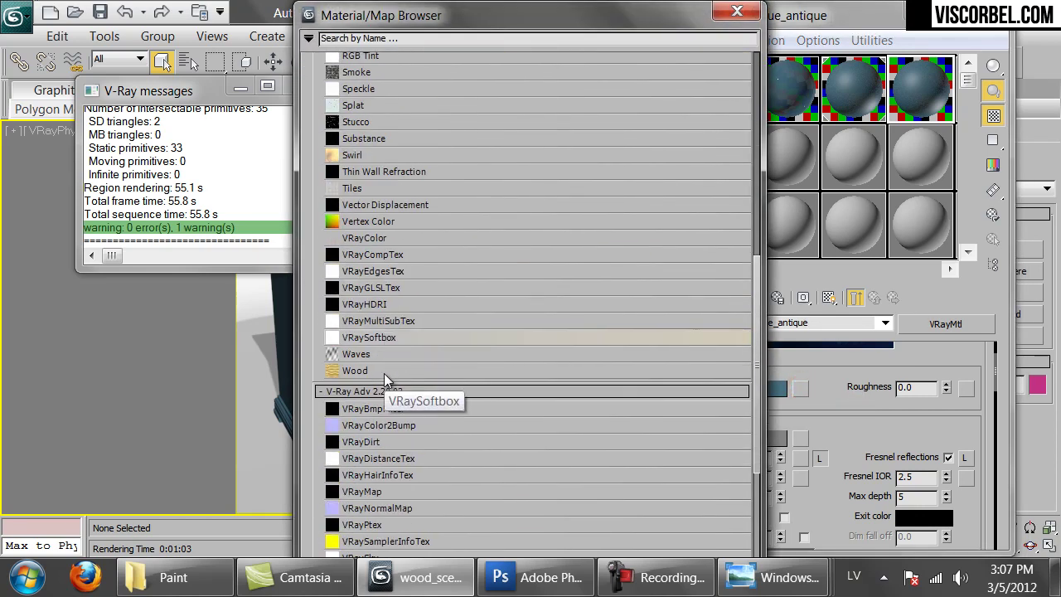
double_click(359, 446)
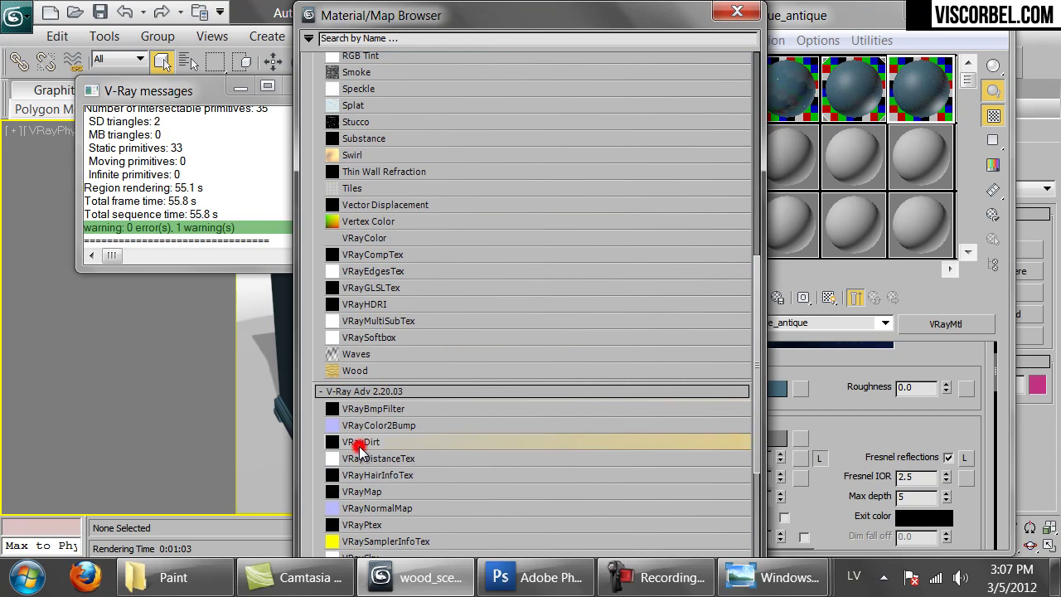
mouse_move(771, 475)
left_mouse_down()
mouse_move(763, 445)
mouse_move(771, 475)
left_mouse_up()
right_click(948, 423)
left_click(966, 446)
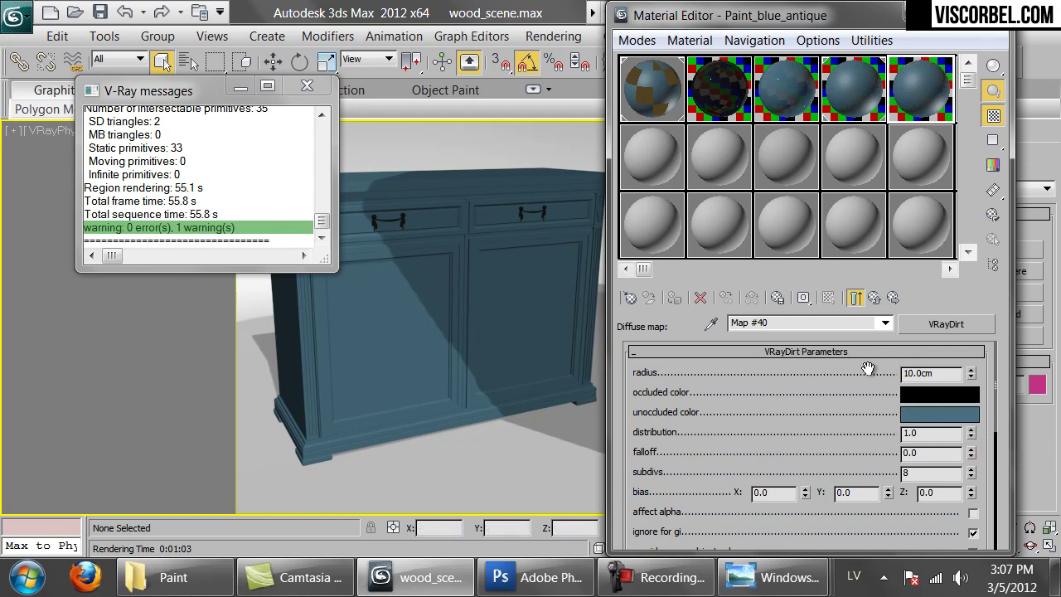
- Close the Material Editor, render the cabinet and examine the dirt shading around its drawers and doors
left_click_drag(774, 425, 780, 149)
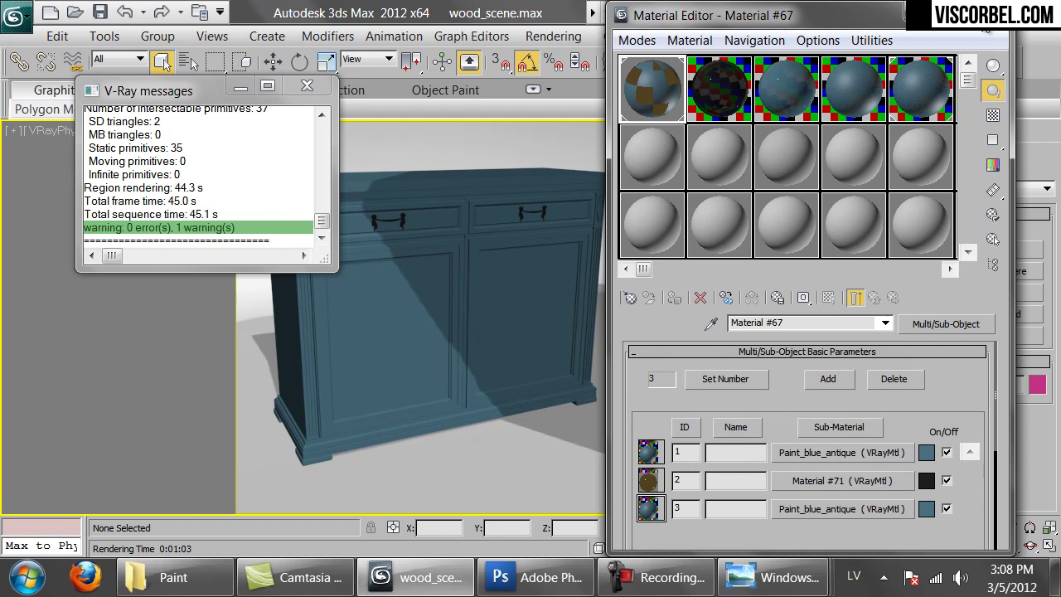
left_click(984, 13)
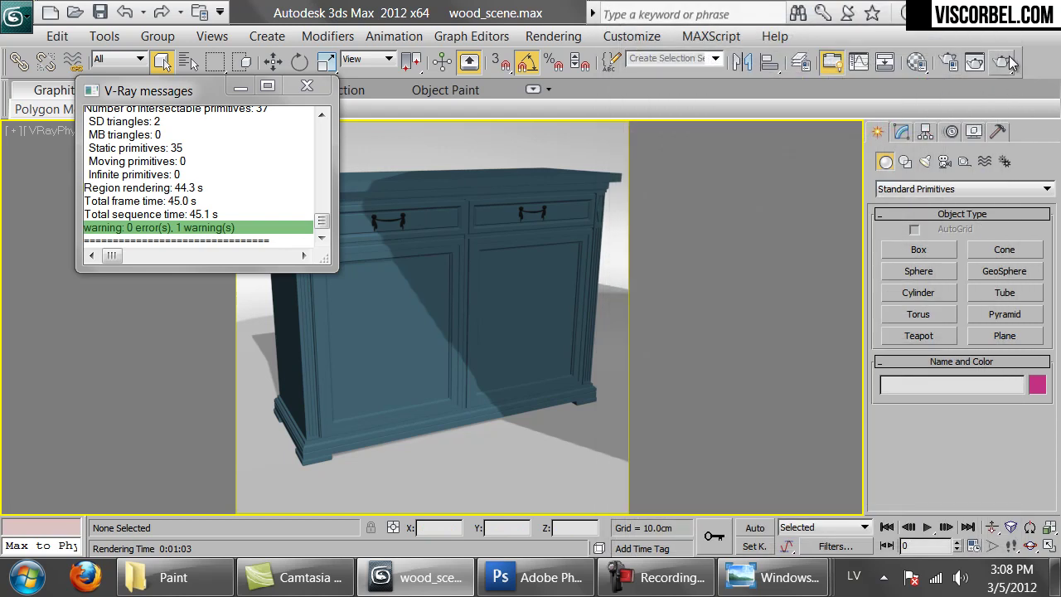
left_click(1003, 62)
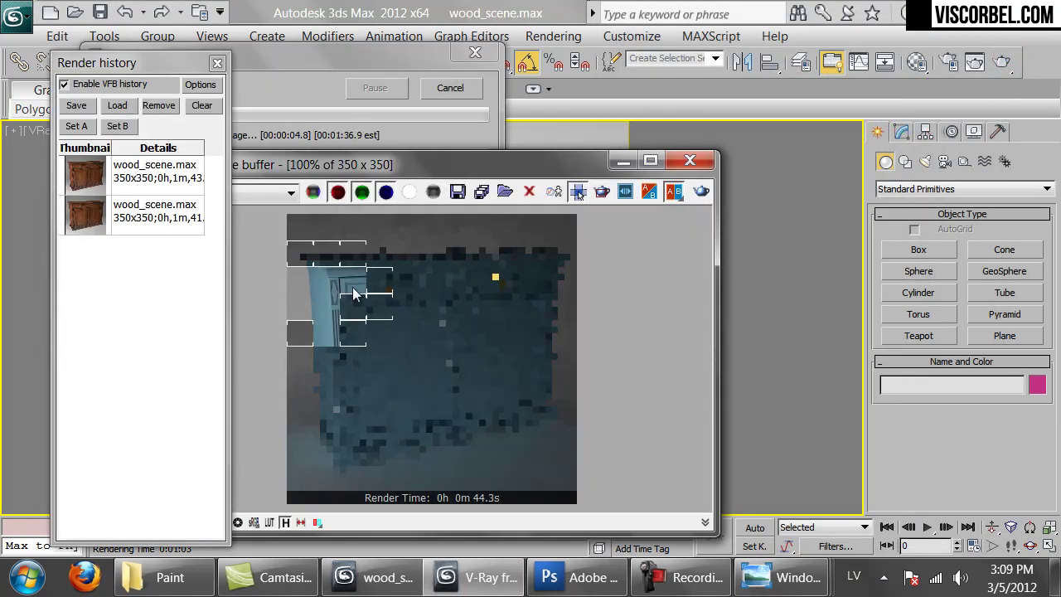
scroll(338, 323, "up", 1)
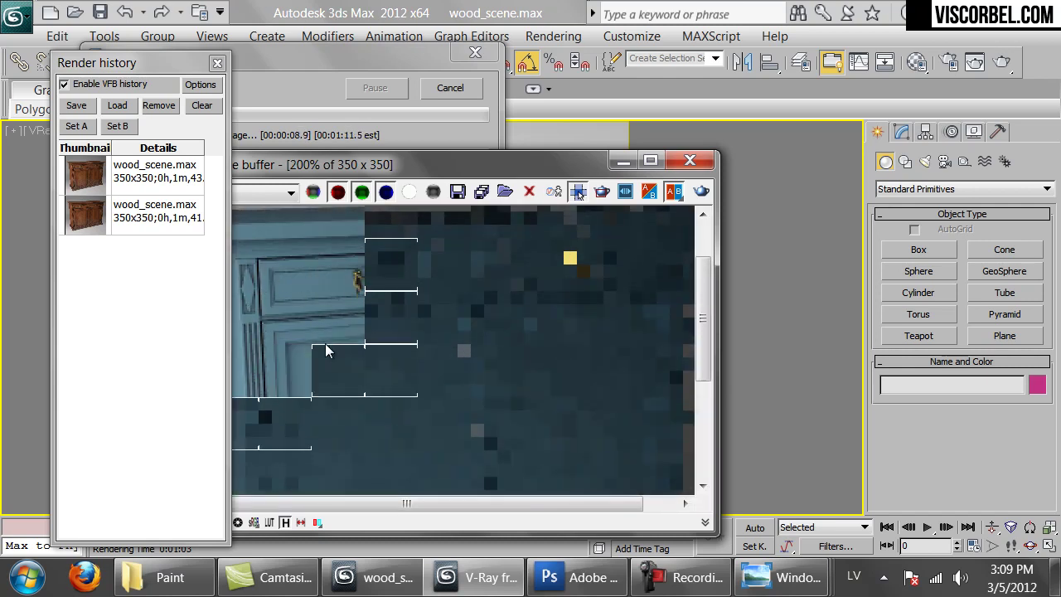
scroll(328, 339, "down", 1)
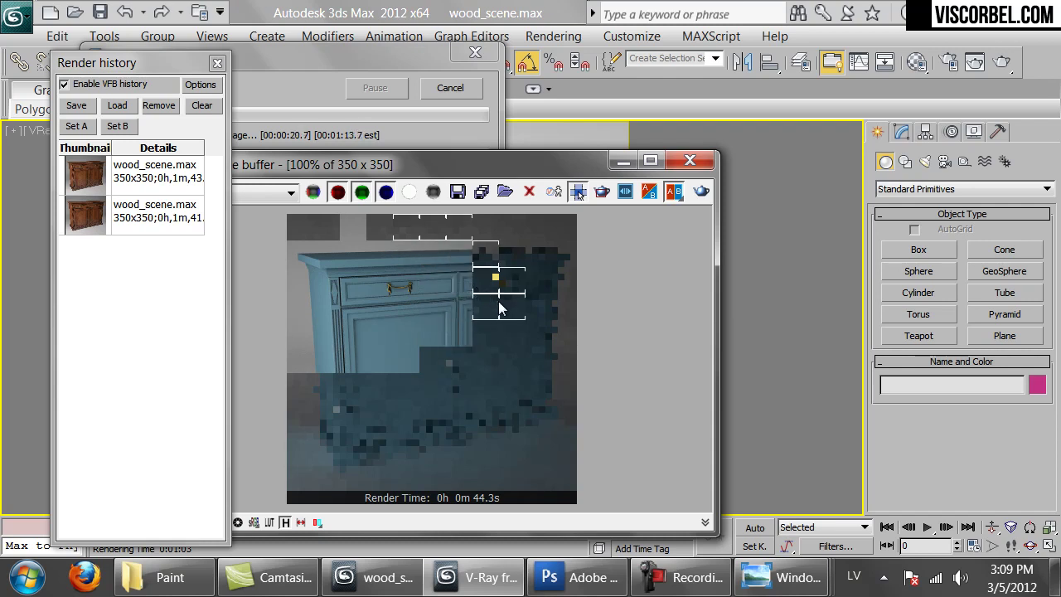
scroll(499, 304, "down", 1)
scroll(449, 336, "up", 1)
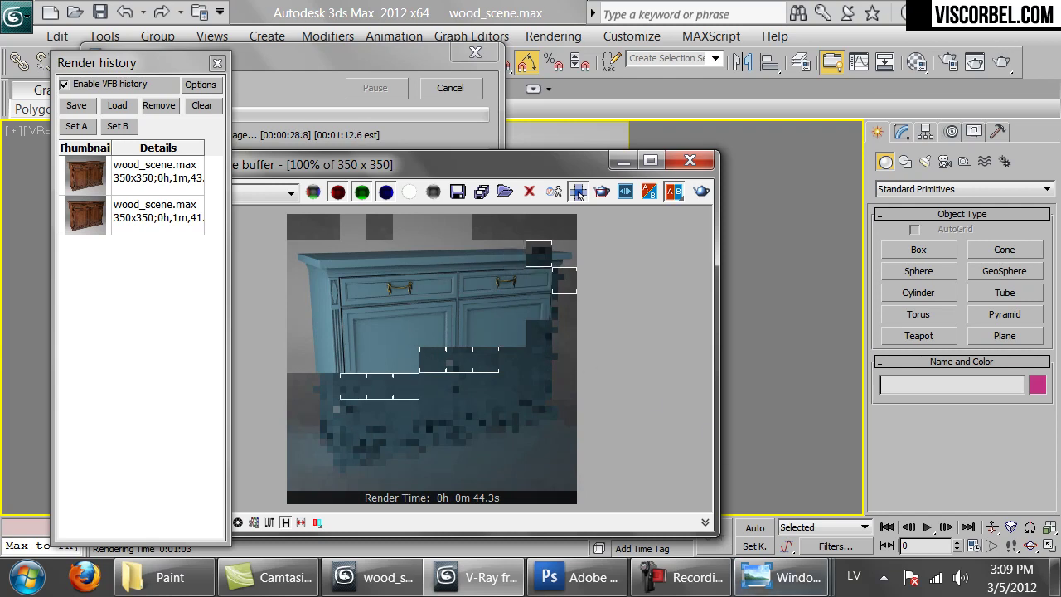
- Compare the render with the antique Chinese red lacquer sideboard photo, then cancel the render and close the frame buffer
mouse_move(779, 578)
left_click(926, 481)
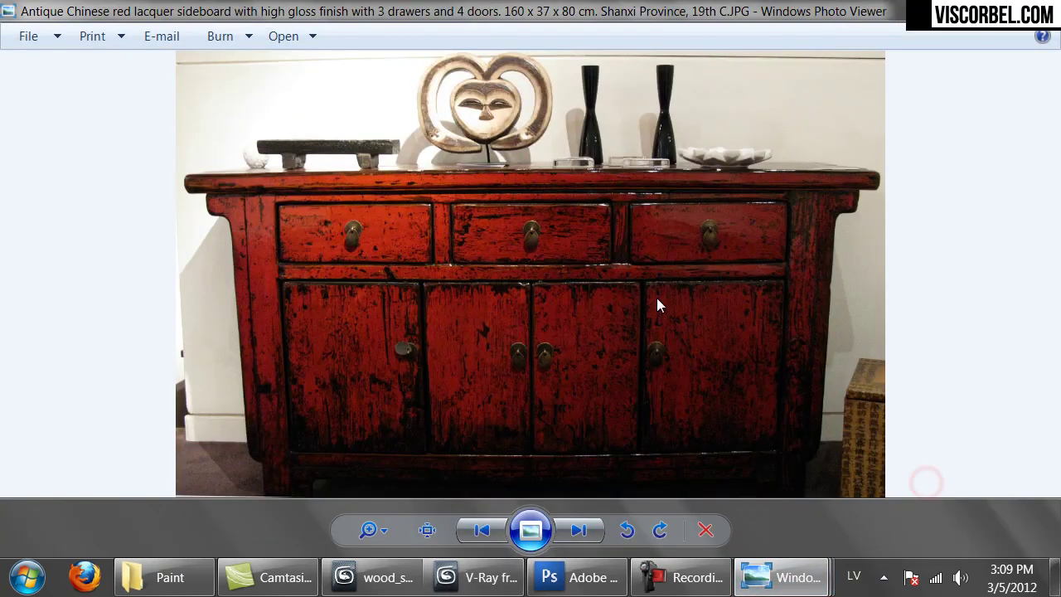
left_click(488, 577)
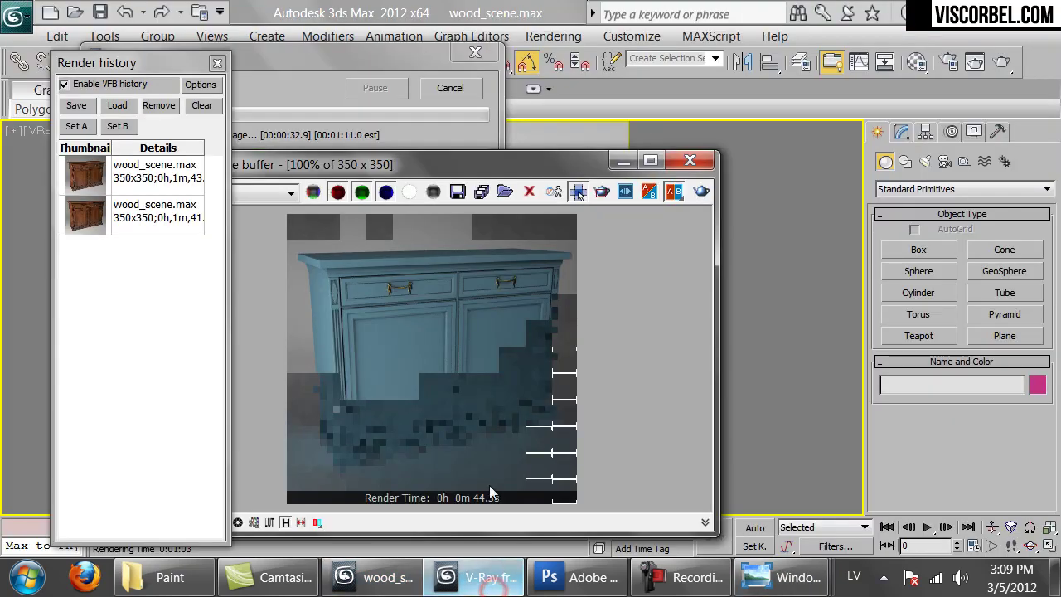
left_click(453, 88)
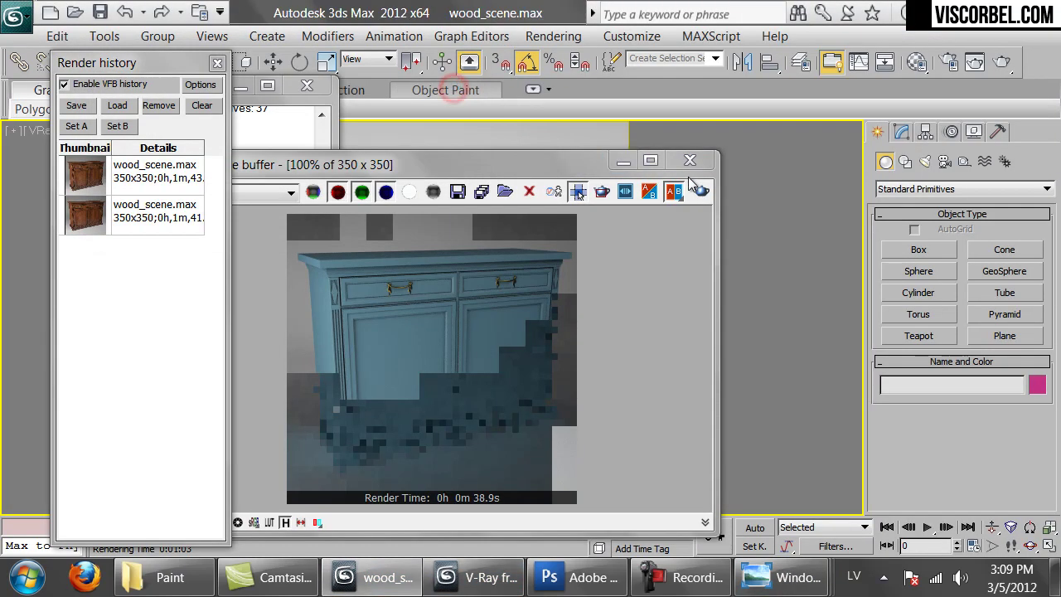
left_click(689, 162)
- Reopen the VRayDirt map in Paint_blue_antique's diffuse slot and review its parameters
key("m")
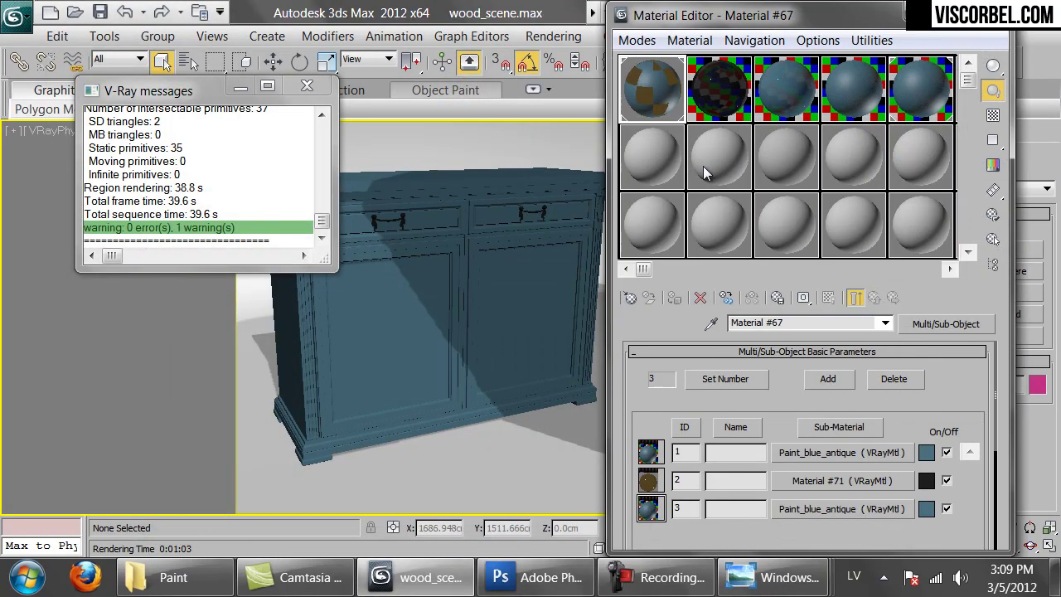
left_click(935, 91)
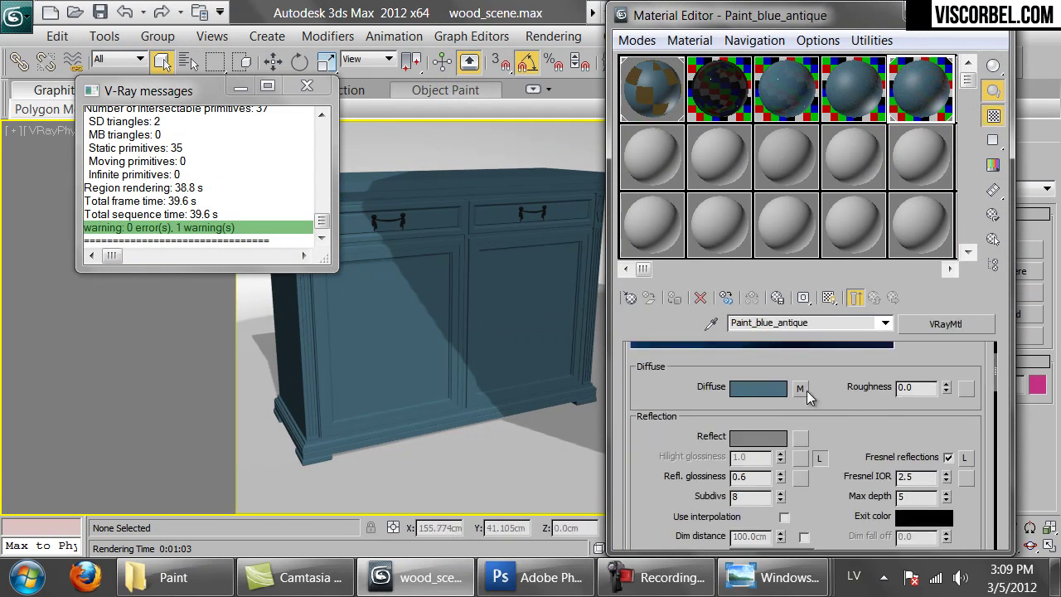
left_click(800, 389)
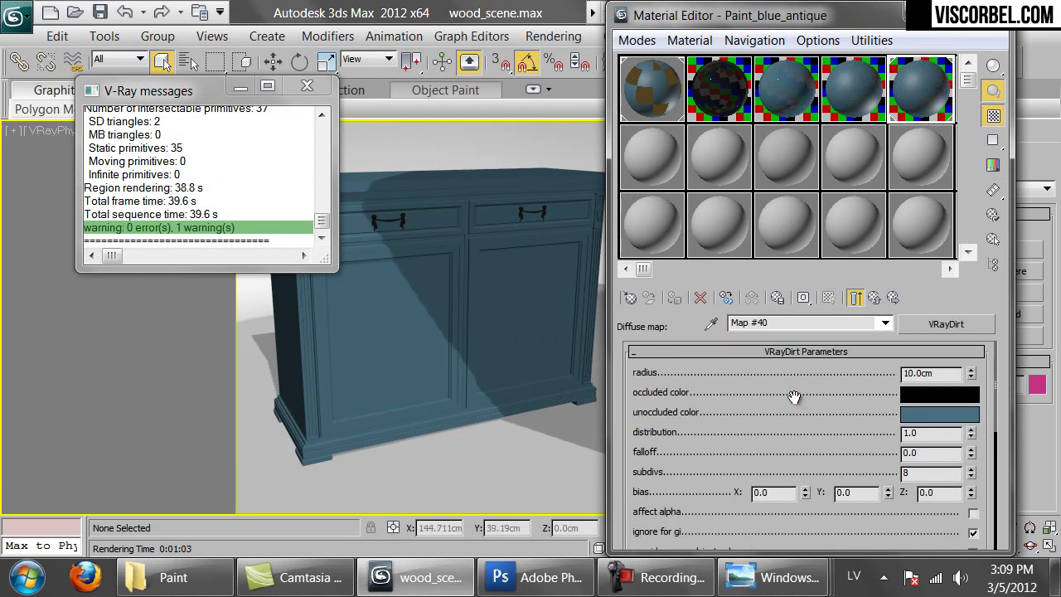
scroll(732, 452, "down", 5)
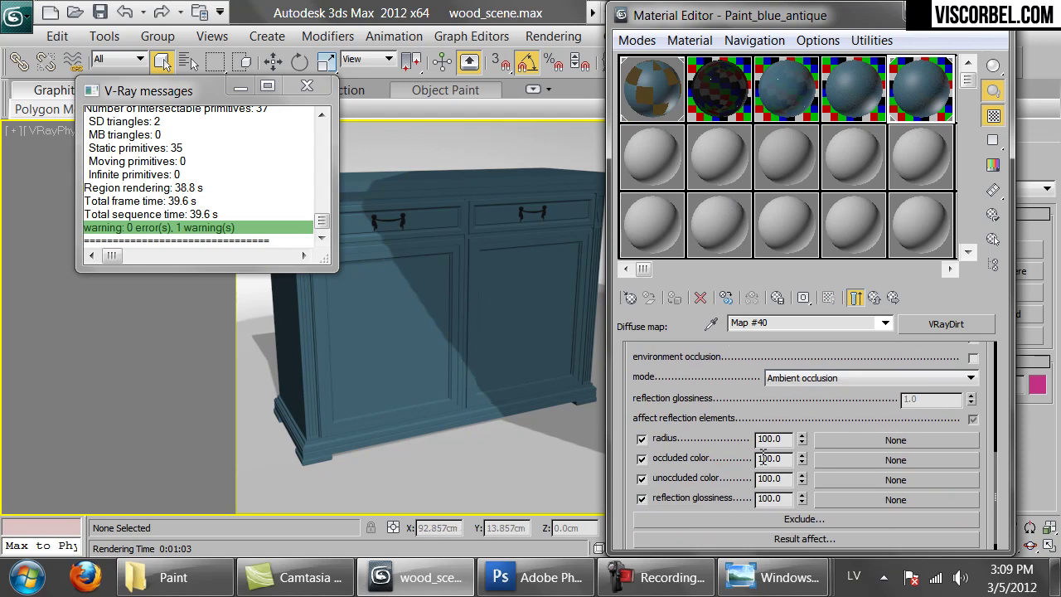
scroll(758, 434, "up", 5)
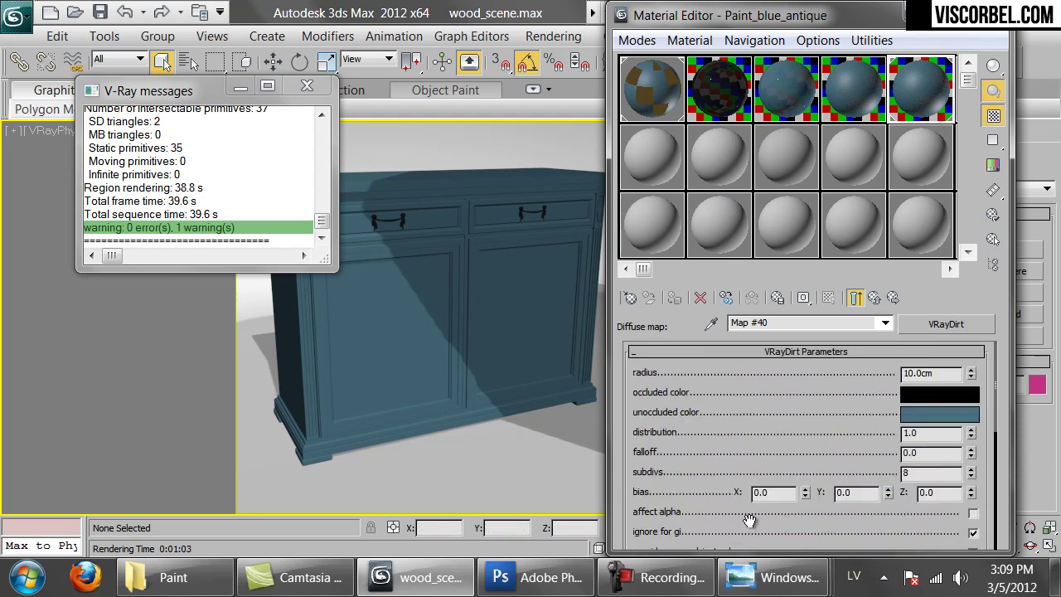
- Load dr_10.png from the DIRT textures folder as a Bitmap map for the VRayDirt radius
scroll(748, 521, "down", 5)
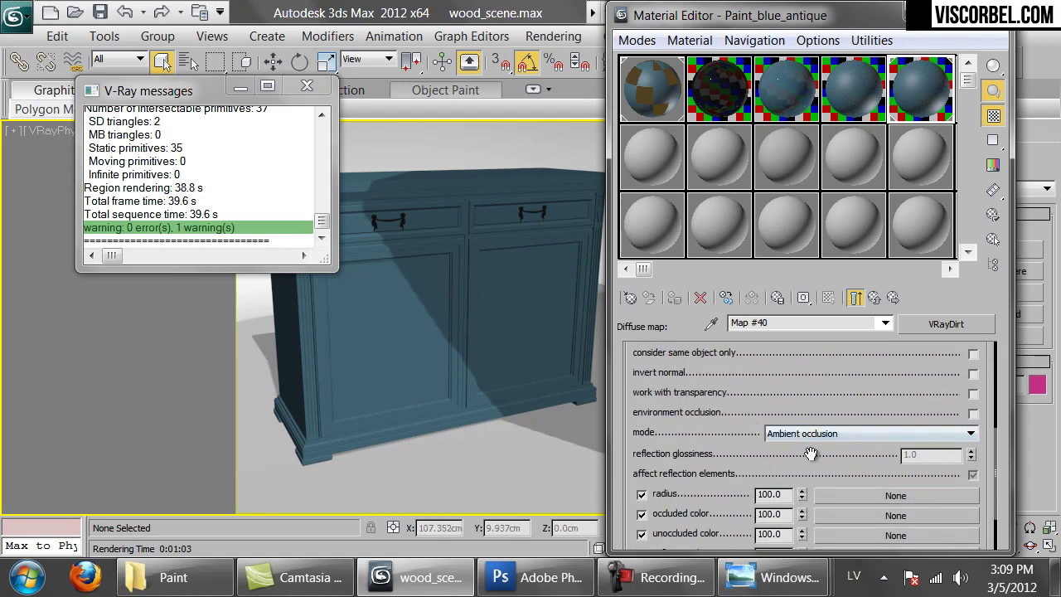
scroll(802, 452, "down", 1)
left_click(854, 470)
scroll(423, 156, "up", 4)
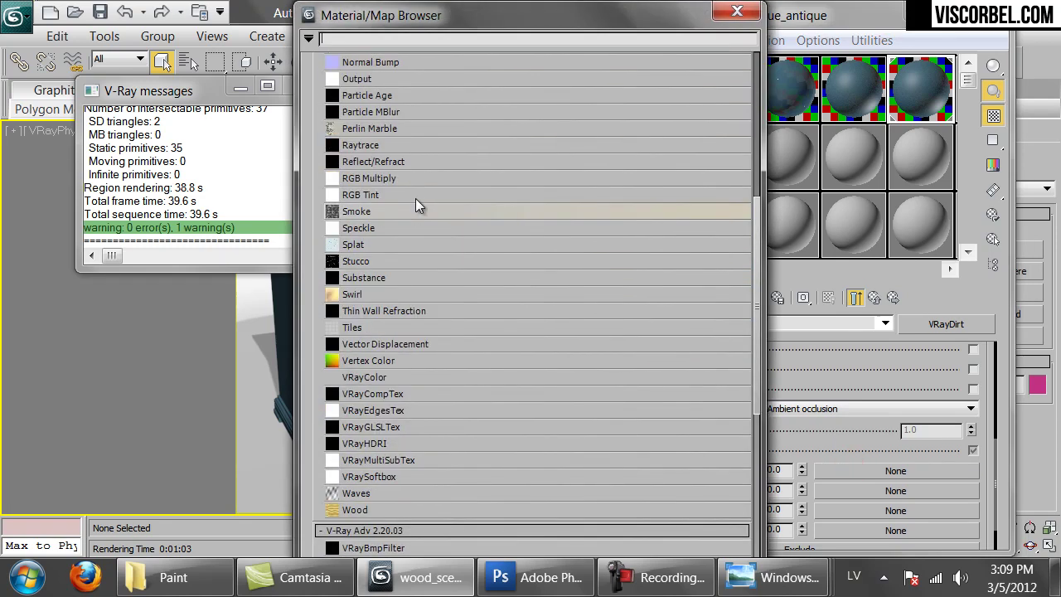
scroll(416, 198, "up", 7)
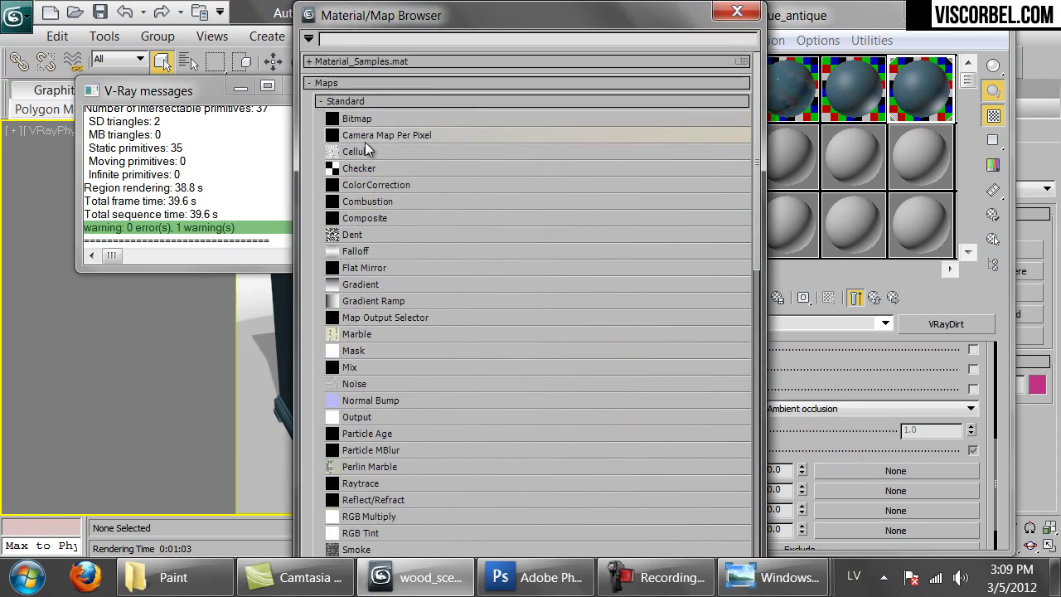
double_click(352, 120)
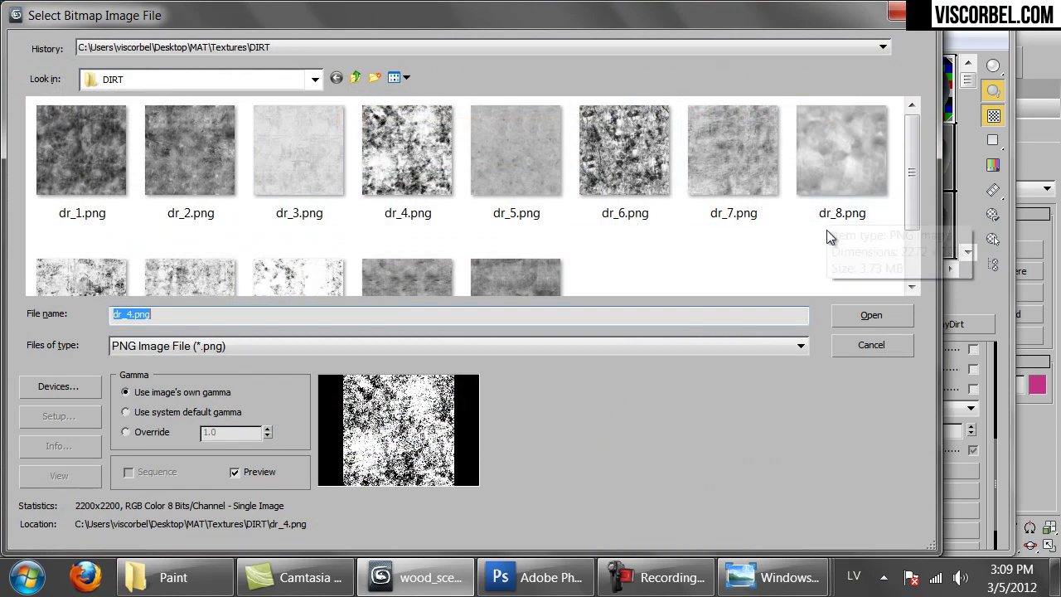
left_click(713, 284)
scroll(464, 225, "down", 1)
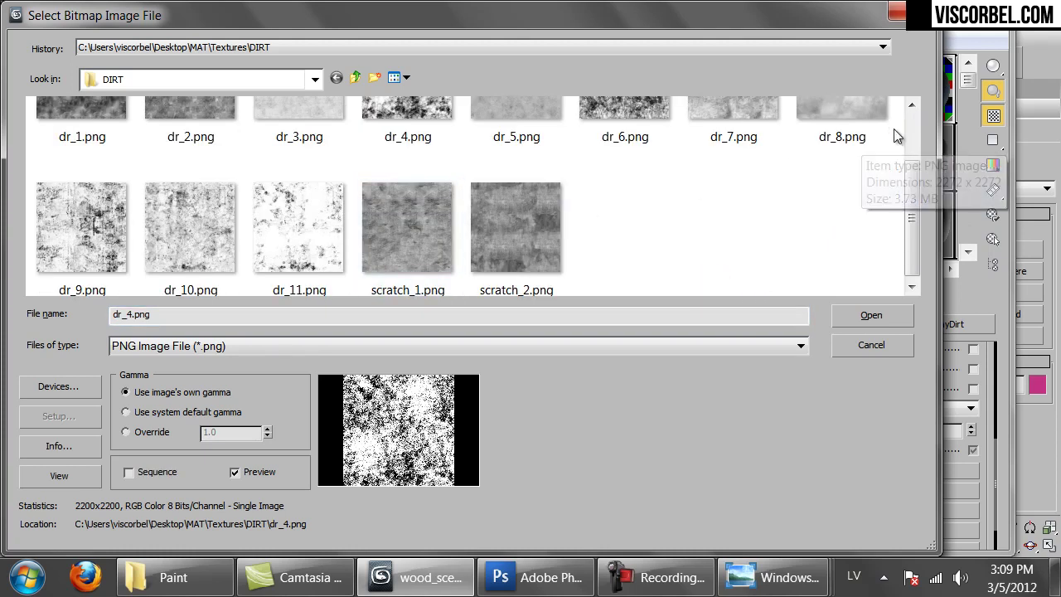
scroll(673, 189, "up", 1)
scroll(672, 186, "down", 1)
left_click(210, 237)
double_click(210, 238)
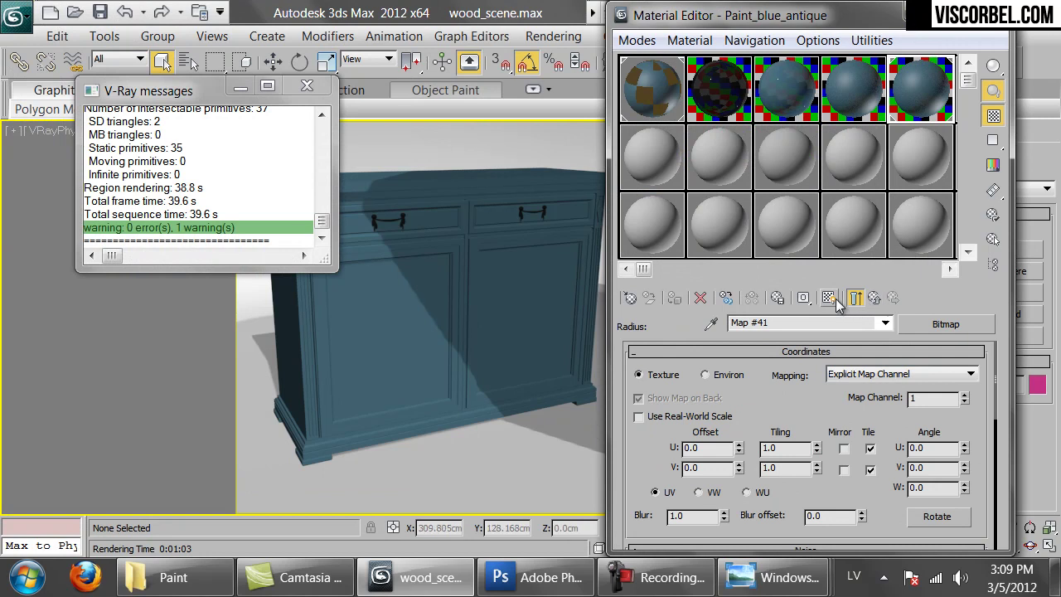
- Show the radius bitmap in the viewport, enable Use Real-World Scale and try a size of 500 × 500 cm
left_click(831, 299)
left_click(660, 418)
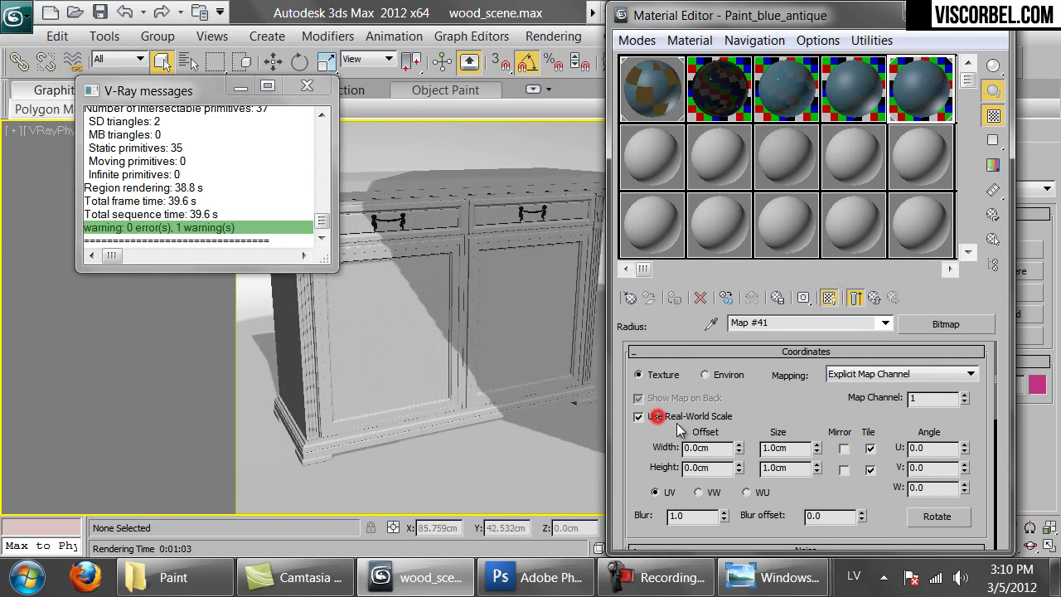
double_click(786, 448)
type("5")
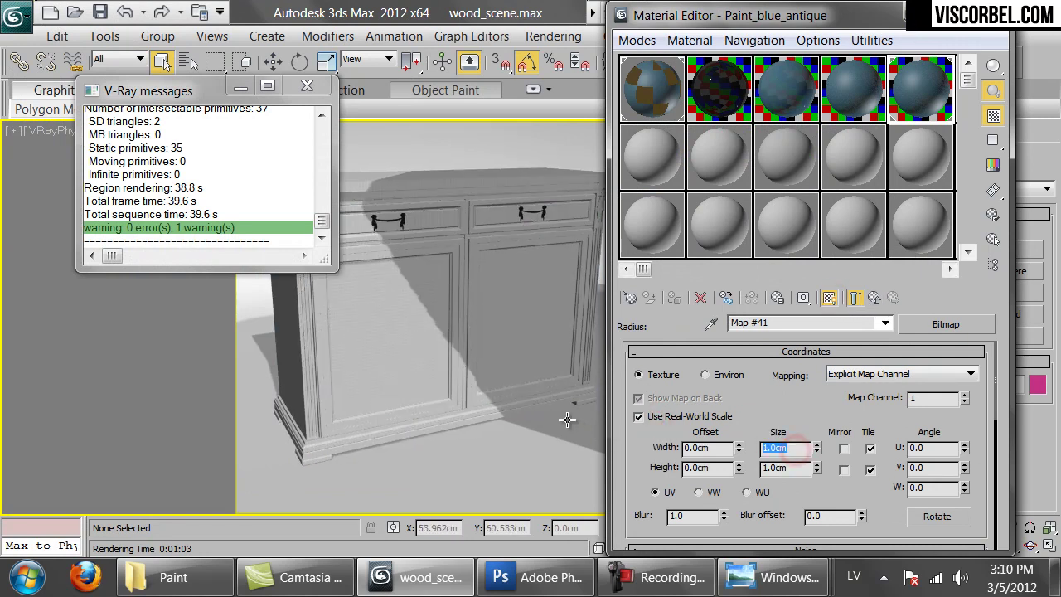
type("00")
key("Tab")
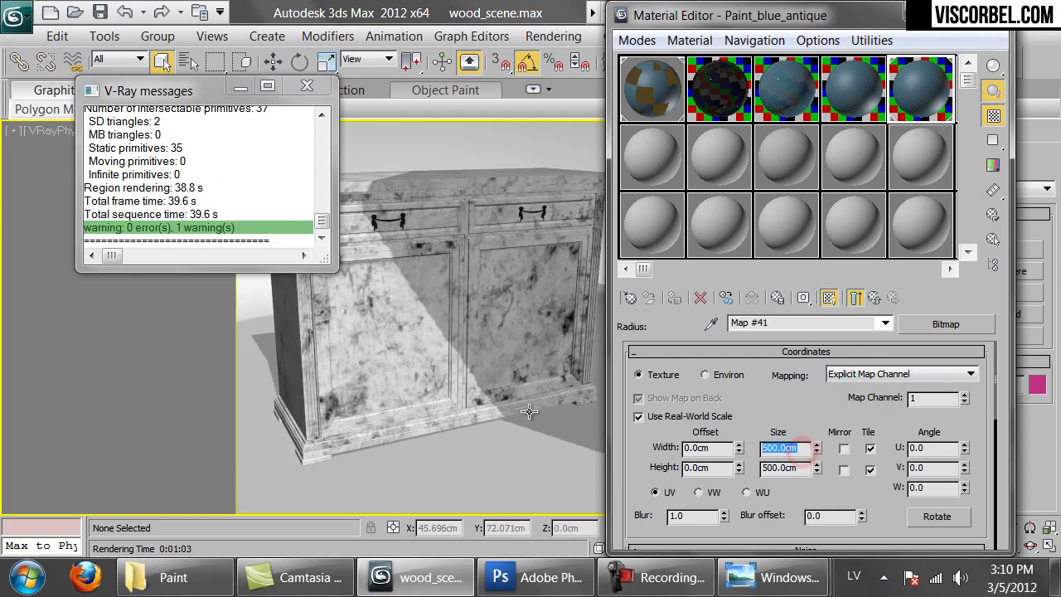
- Set the radius bitmap's real-world width and height to 150 cm
type("0")
key("Tab")
type("150")
key("Return")
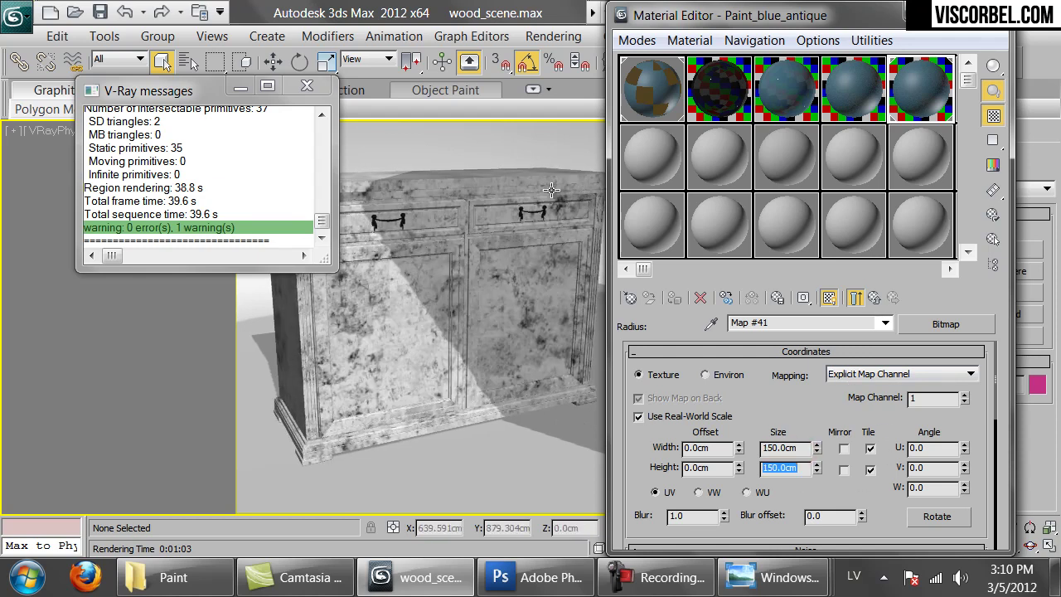
- Set the radius bitmap's real-world width and height to 100 cm
left_click(808, 447)
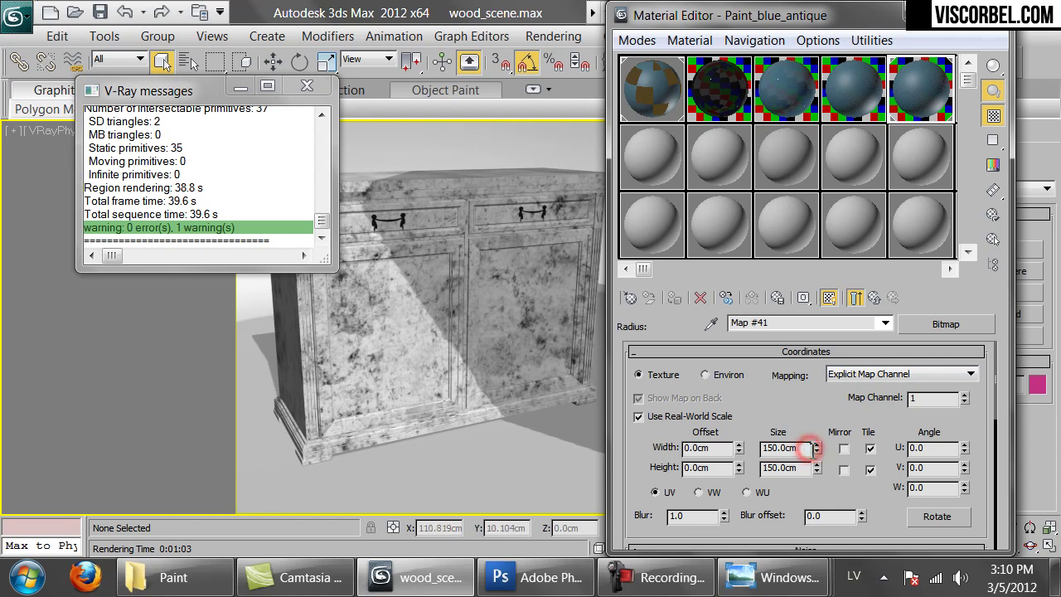
double_click(809, 447)
type("100")
key("Tab")
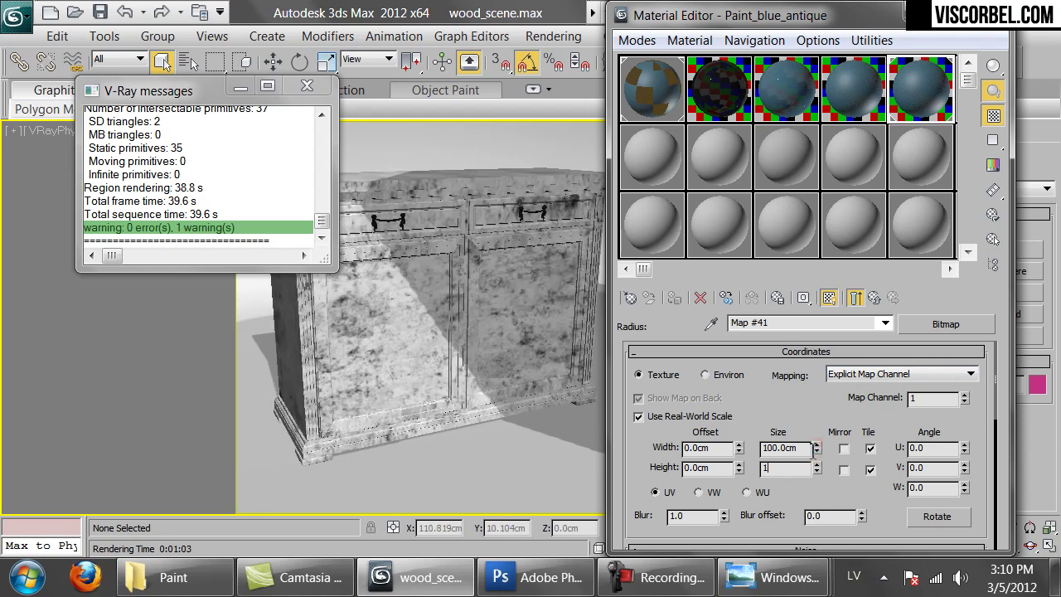
type("100")
key("Return")
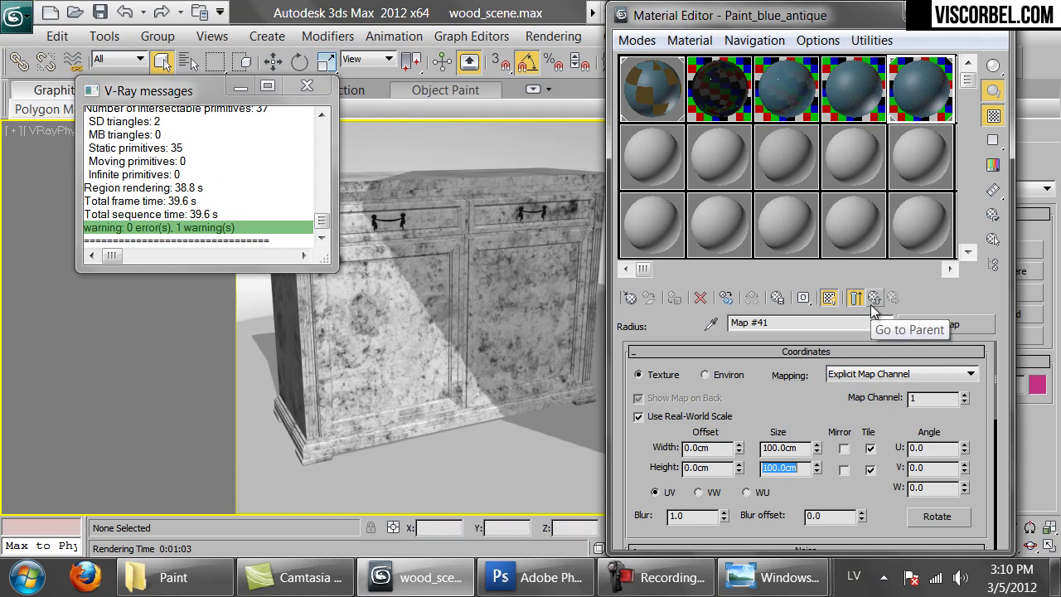
- Move the Material Editor aside, render the cabinet with the textured dirt radius, and cancel the render after checking it
scroll(857, 493, "down", 5)
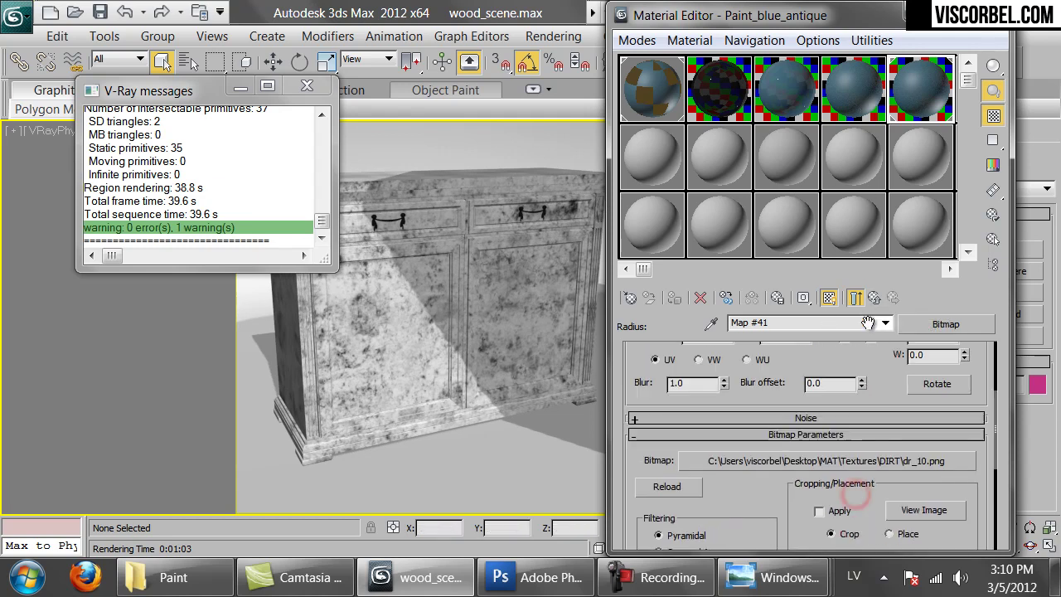
left_click_drag(876, 24, 874, 255)
left_click(1002, 62)
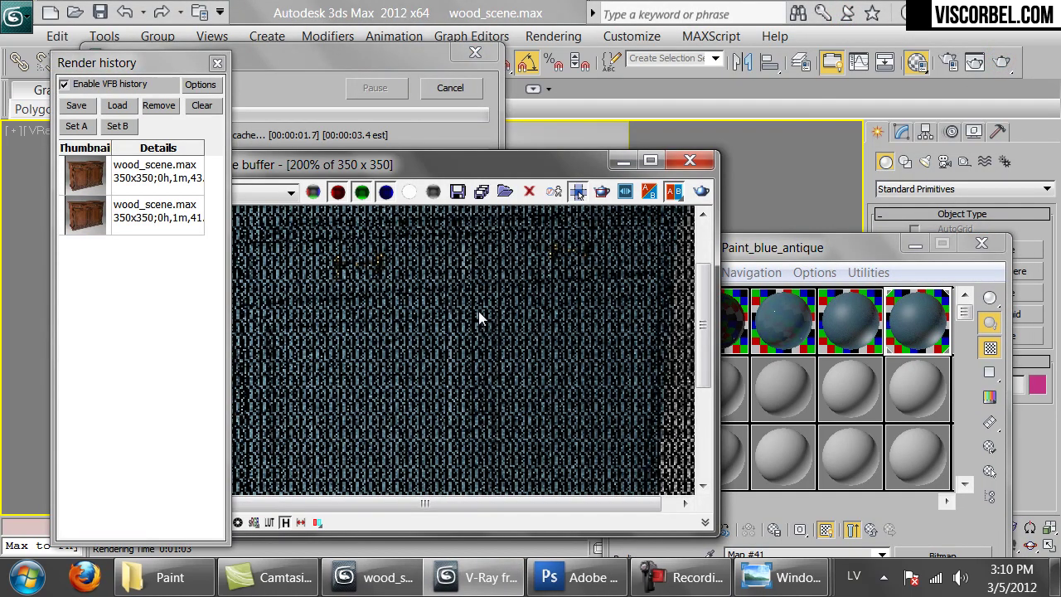
left_click(462, 83)
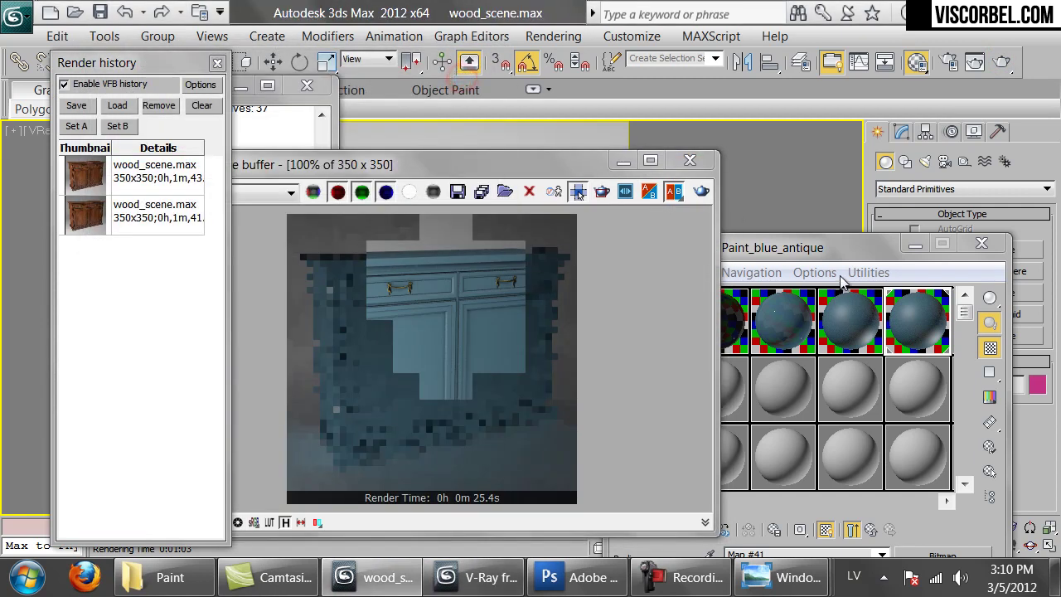
- Restore the Material Editor, set the VRayDirt map's radius to 30 cm, render the cabinet and cancel the render after checking it
double_click(819, 246)
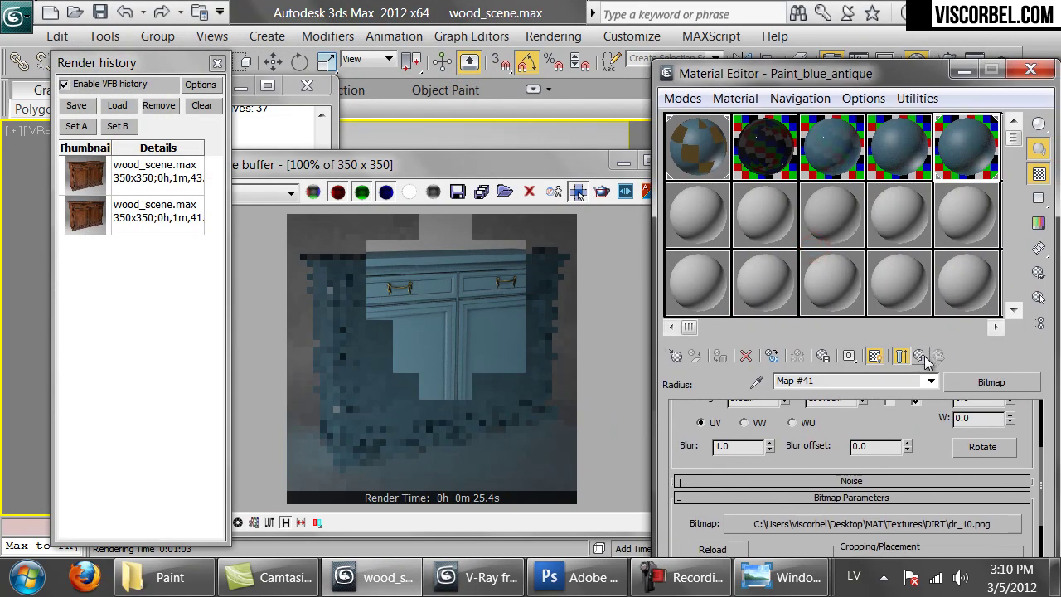
left_click(922, 355)
double_click(989, 432)
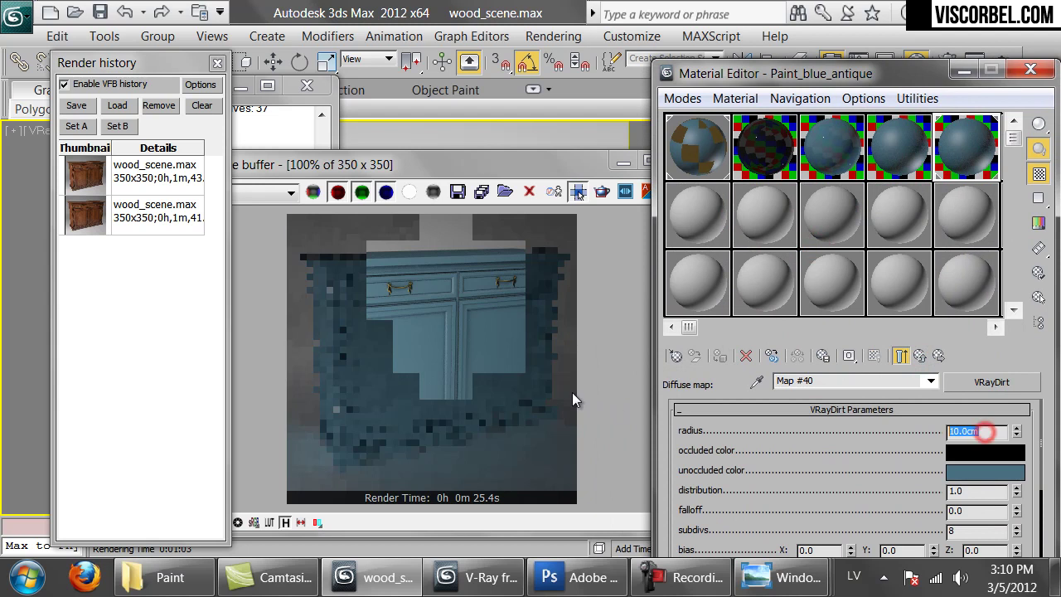
left_click(498, 293)
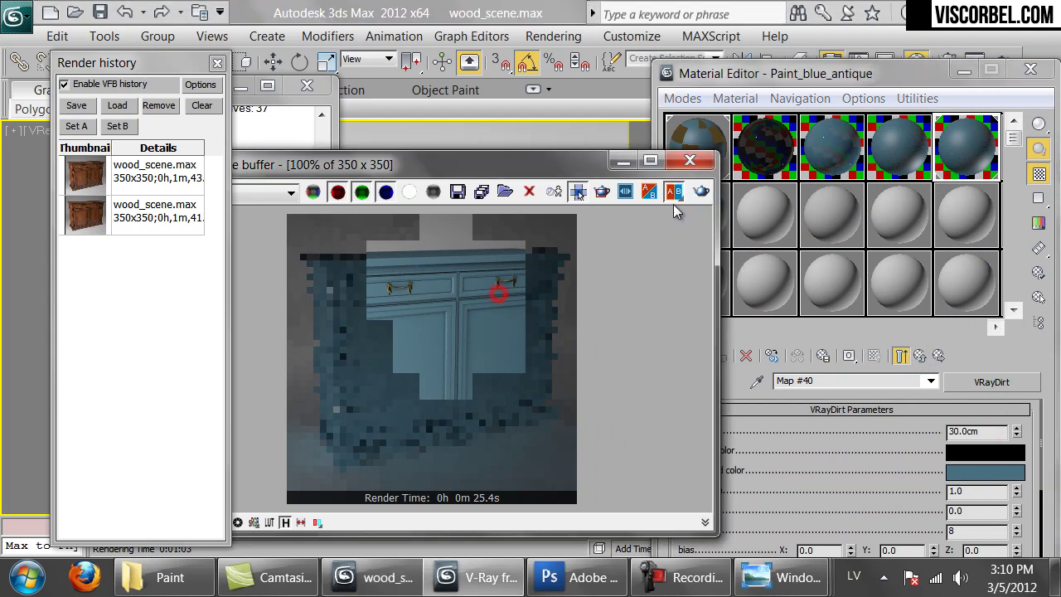
left_click(700, 190)
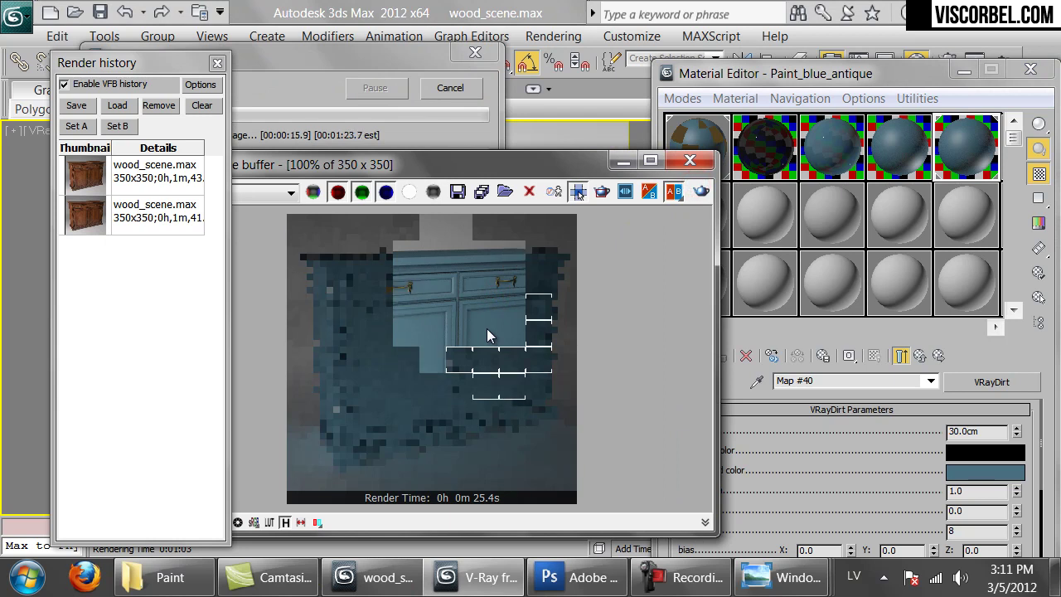
left_click(449, 89)
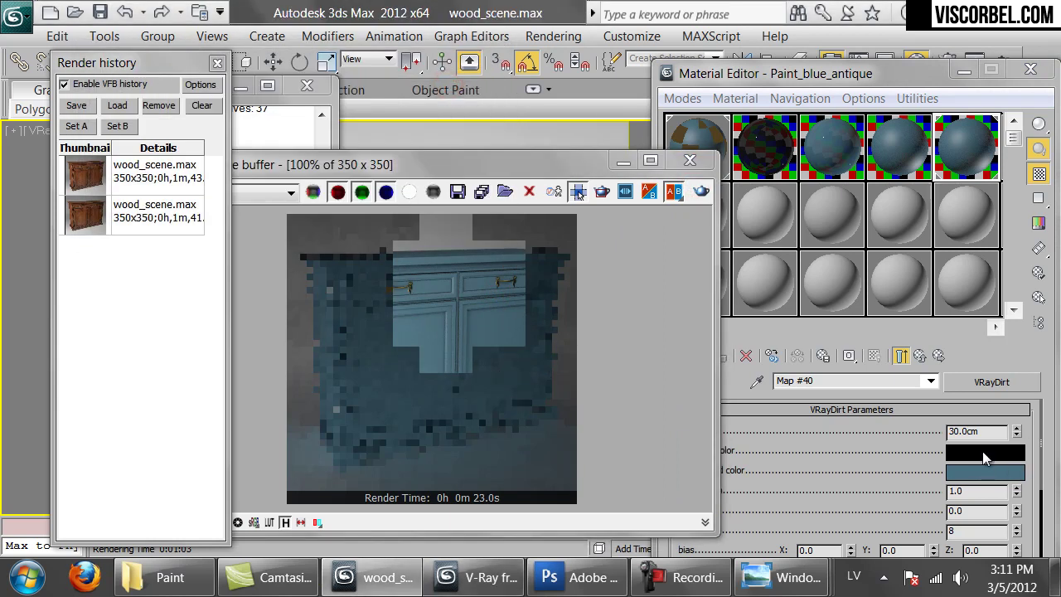
- Change the VRayDirt occluded color to a bright orange-yellow with hue 23 and saturation 255, test-render the cabinet and cancel
left_click(985, 453)
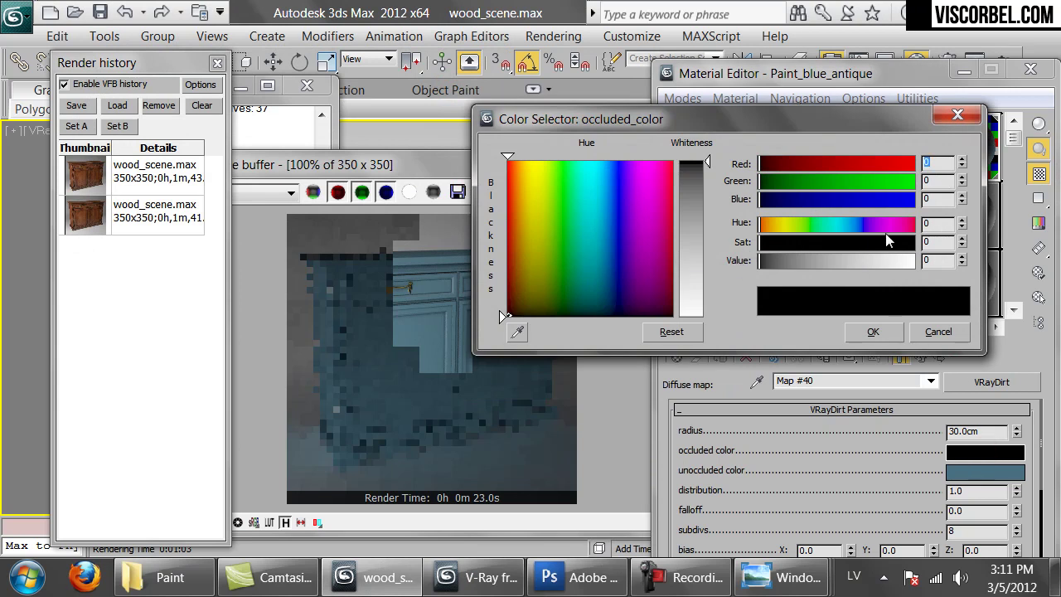
left_click_drag(884, 225, 774, 236)
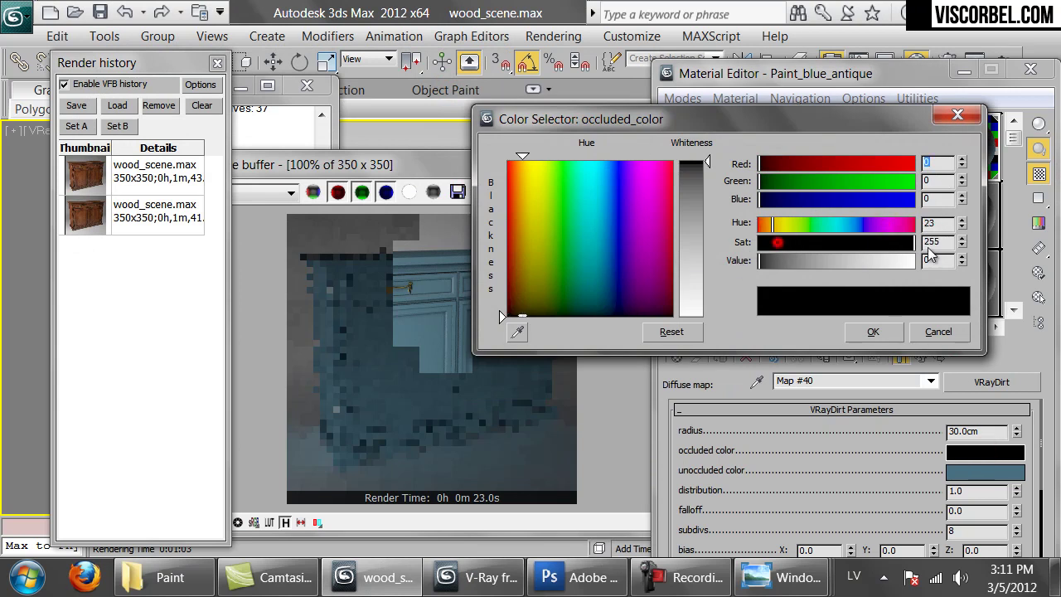
left_click_drag(842, 260, 912, 260)
left_click(858, 334)
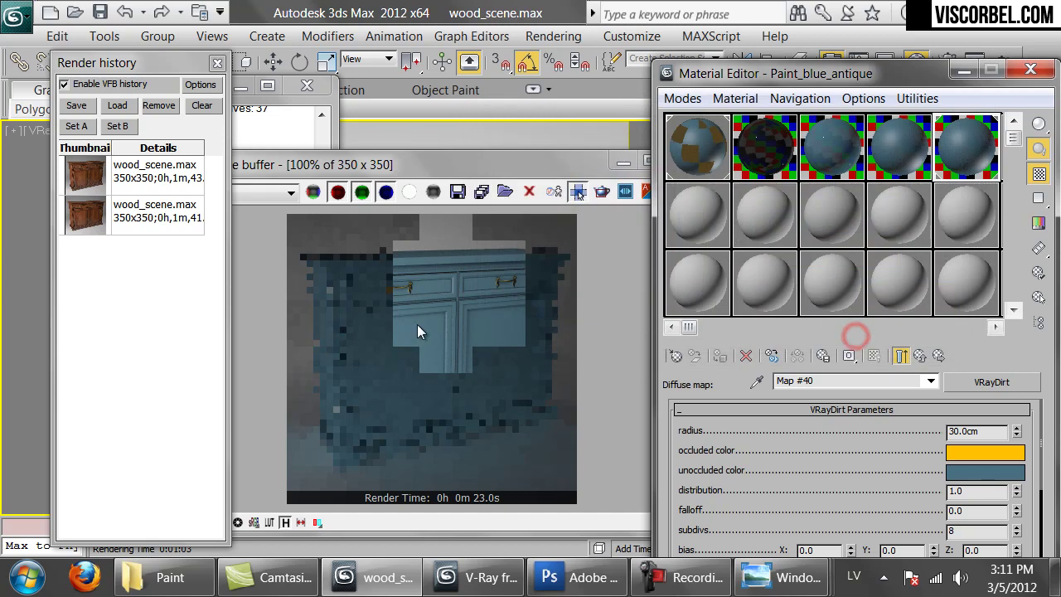
left_click(419, 327)
left_click(701, 192)
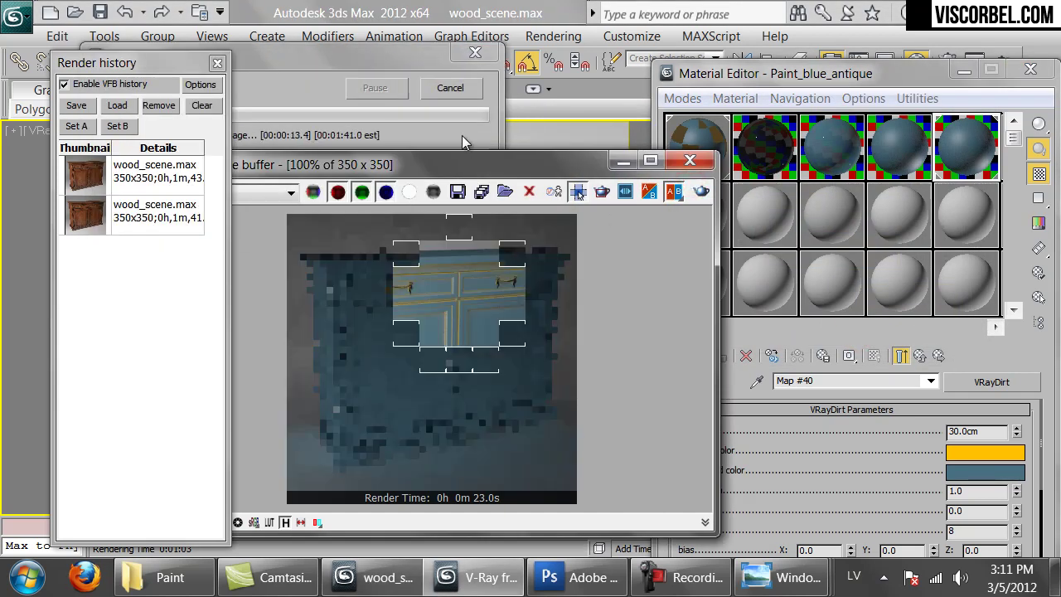
left_click(469, 88)
- Set the VRayDirt radius to 60 cm, render the cabinet and cancel once the dirt pattern can be judged
left_click(986, 431)
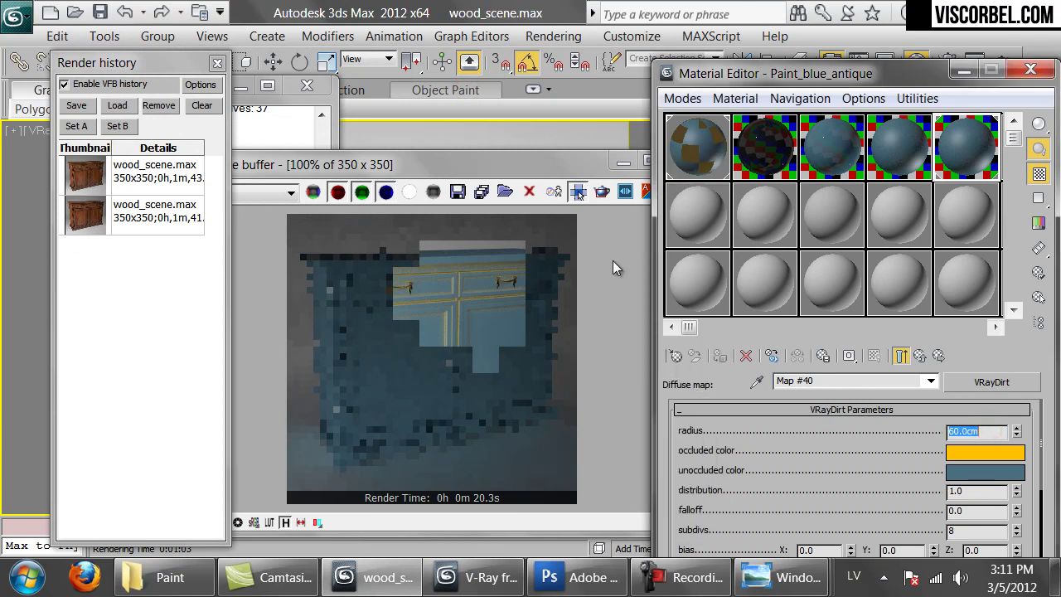
left_click(592, 291)
left_click(702, 192)
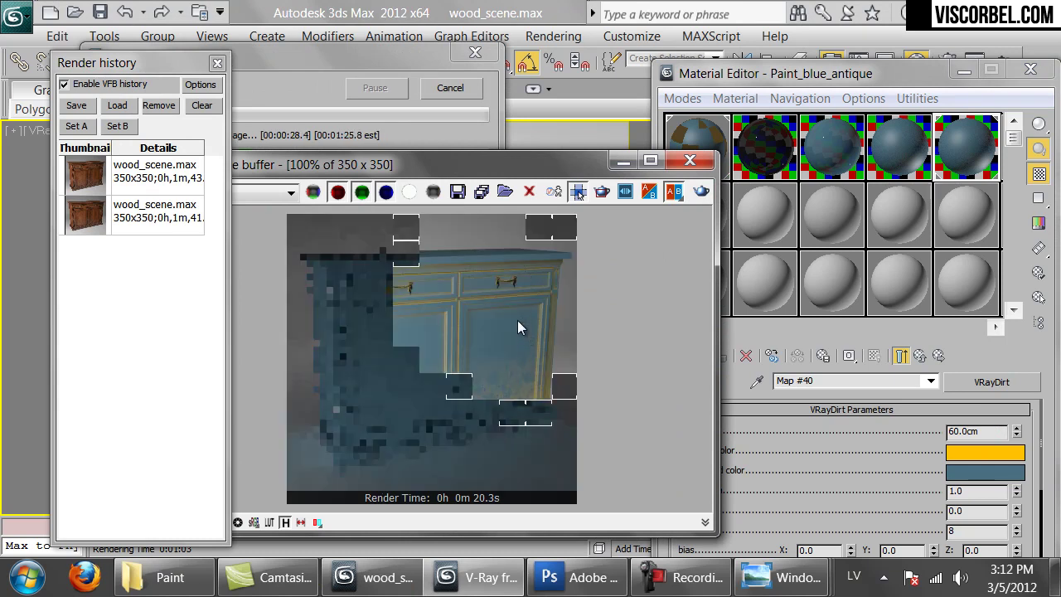
left_click(455, 93)
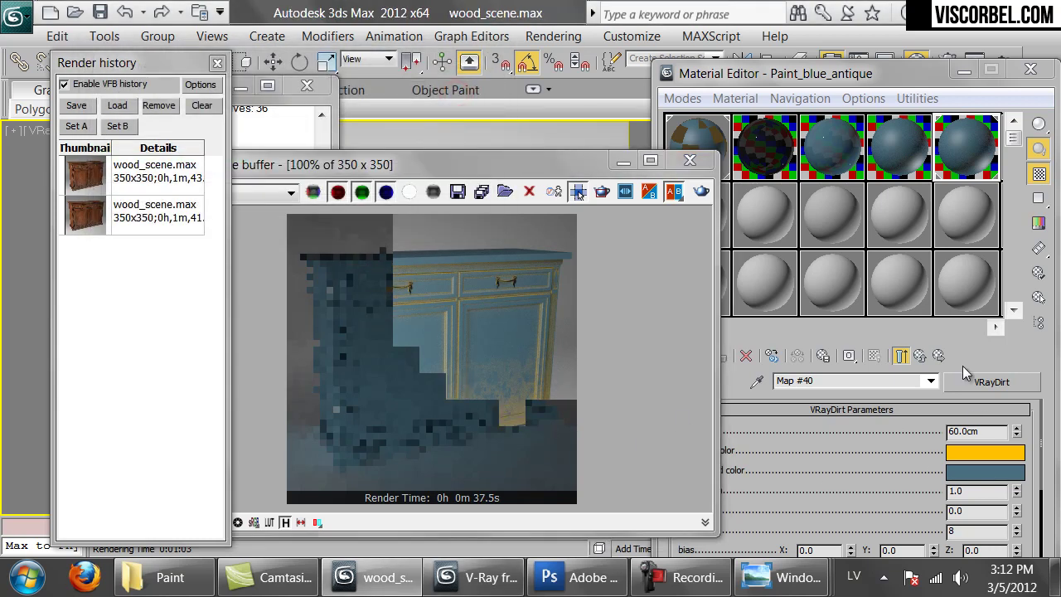
- Return the VRayDirt occluded color to black and set its subdivs to 16
left_click(985, 461)
left_click_drag(779, 258, 579, 261)
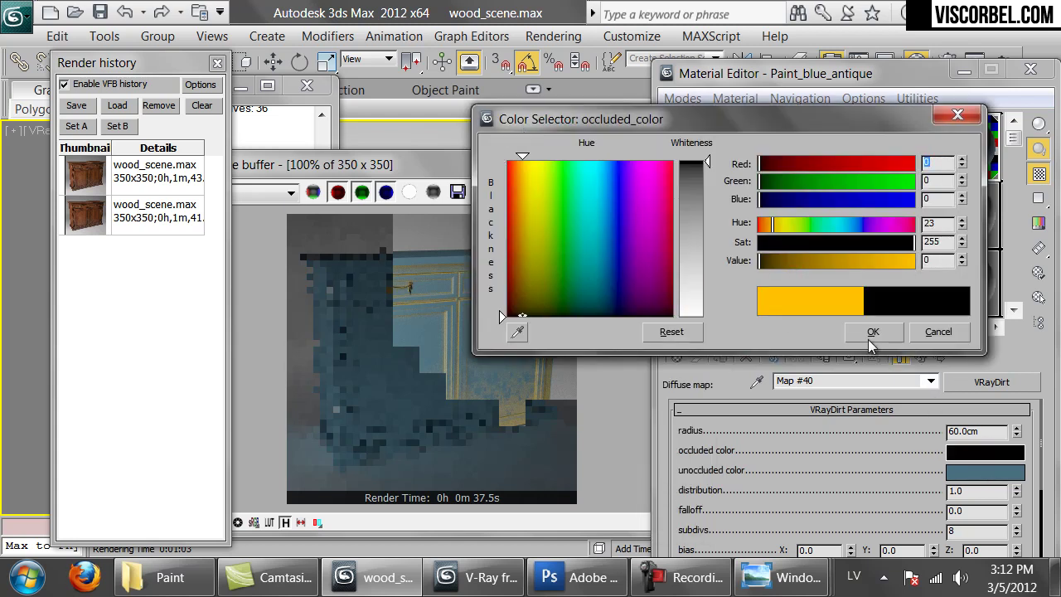
left_click(872, 332)
left_click_drag(907, 473, 909, 452)
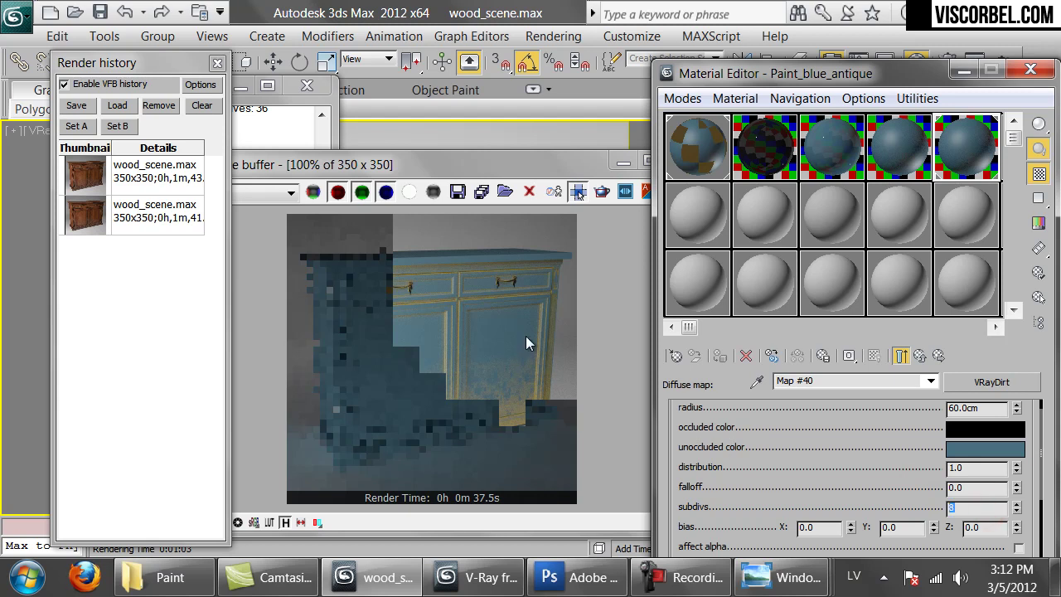
- Copy the VRayDirt map from the diffuse slot of Paint_blue_antique and paste it into that map's own unoccluded color slot
mouse_move(826, 81)
left_mouse_down()
mouse_move(826, 28)
mouse_move(804, 25)
left_mouse_up()
left_click(899, 298)
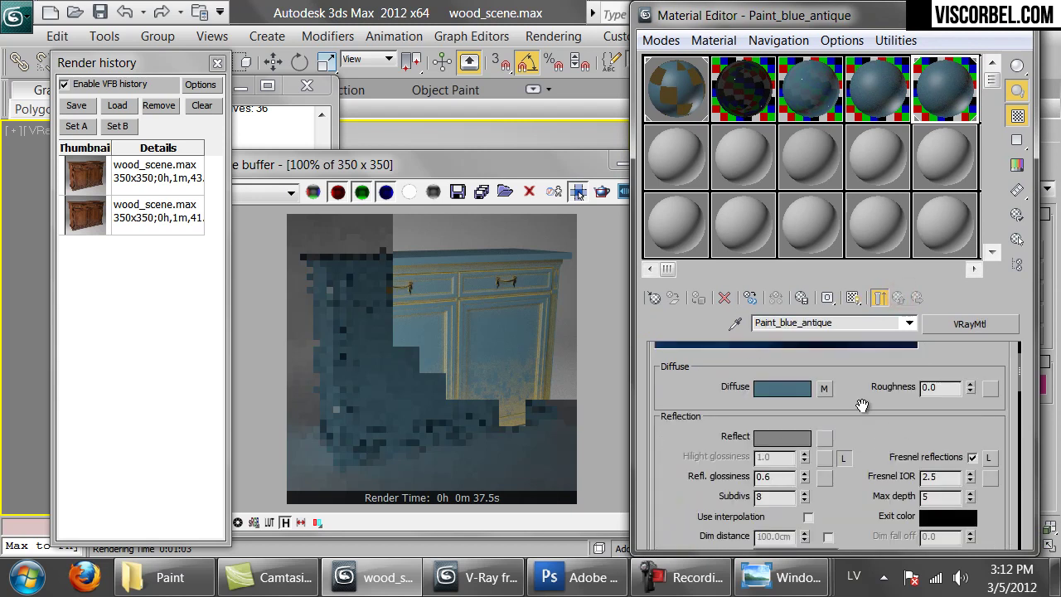
scroll(862, 405, "up", 1)
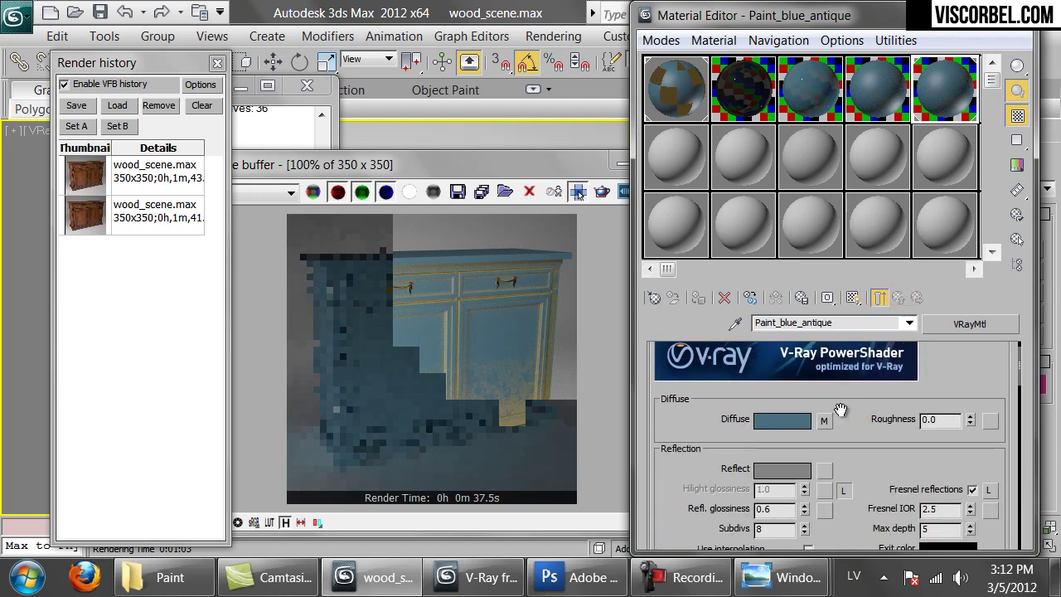
right_click(824, 421)
left_click(848, 430)
left_click(825, 421)
scroll(804, 439, "down", 5)
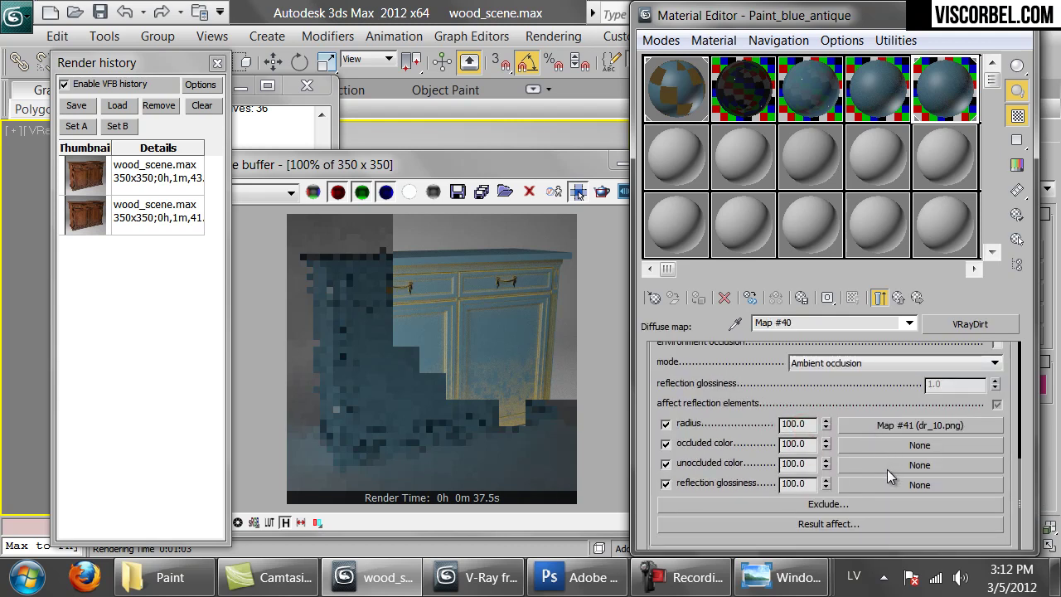
right_click(888, 469)
left_click(912, 480)
- Enter the nested VRayDirt map and paste another VRayDirt copy into its unoccluded color slot
left_click(912, 465)
right_click(908, 468)
left_click(936, 488)
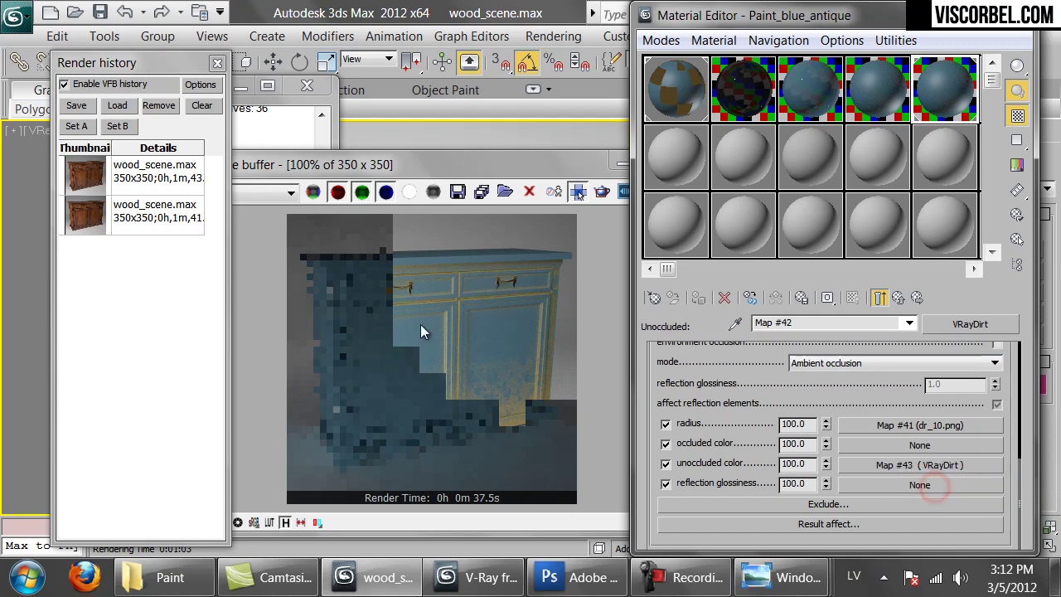
- Render the cabinet with the layered dirt maps and inspect the first rendered areas up close
left_click(417, 323)
left_click(702, 191)
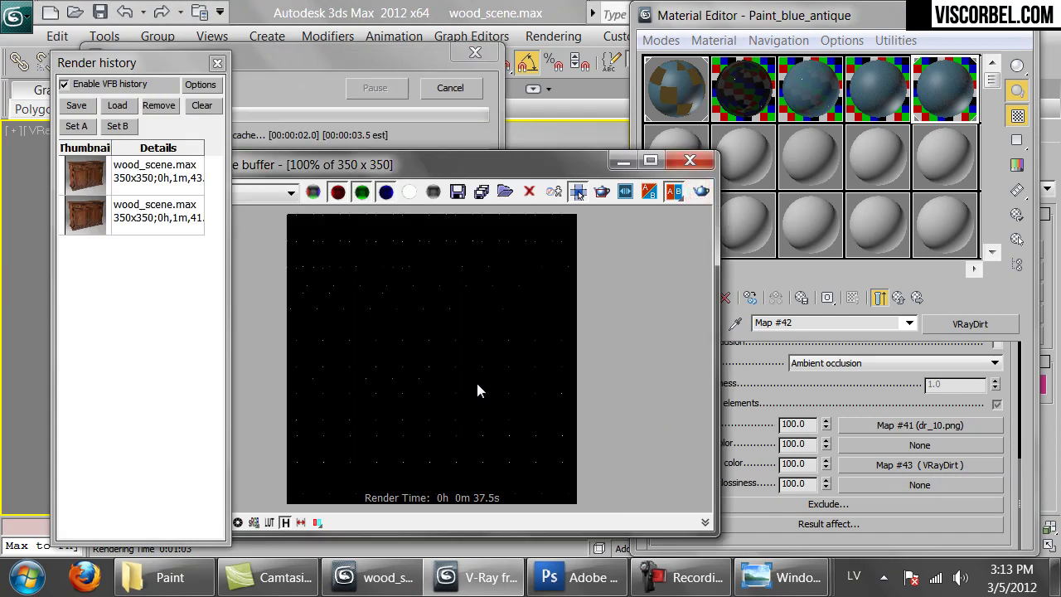
scroll(477, 383, "up", 3)
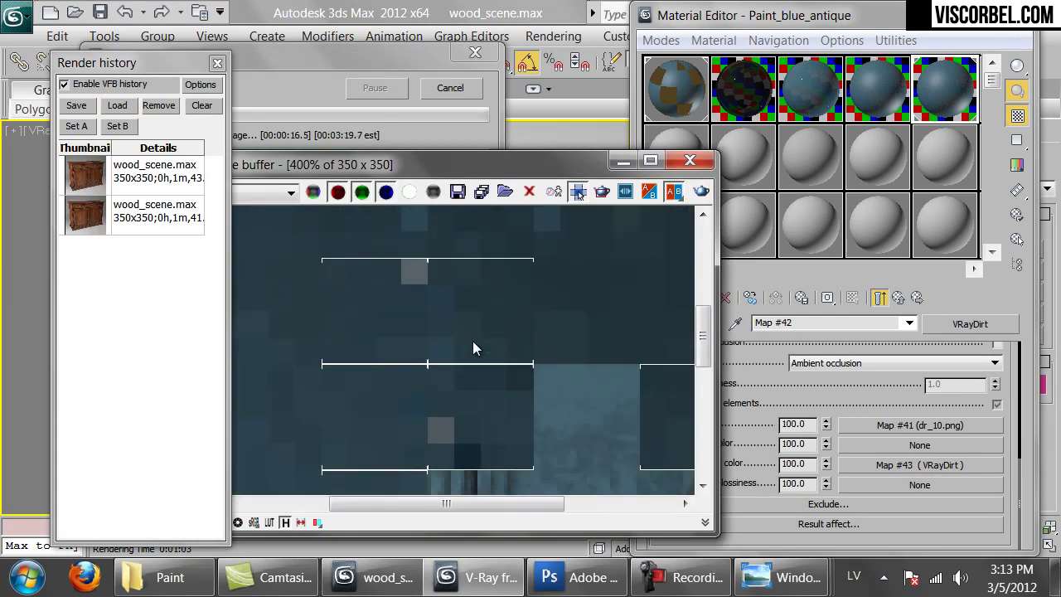
scroll(473, 348, "down", 3)
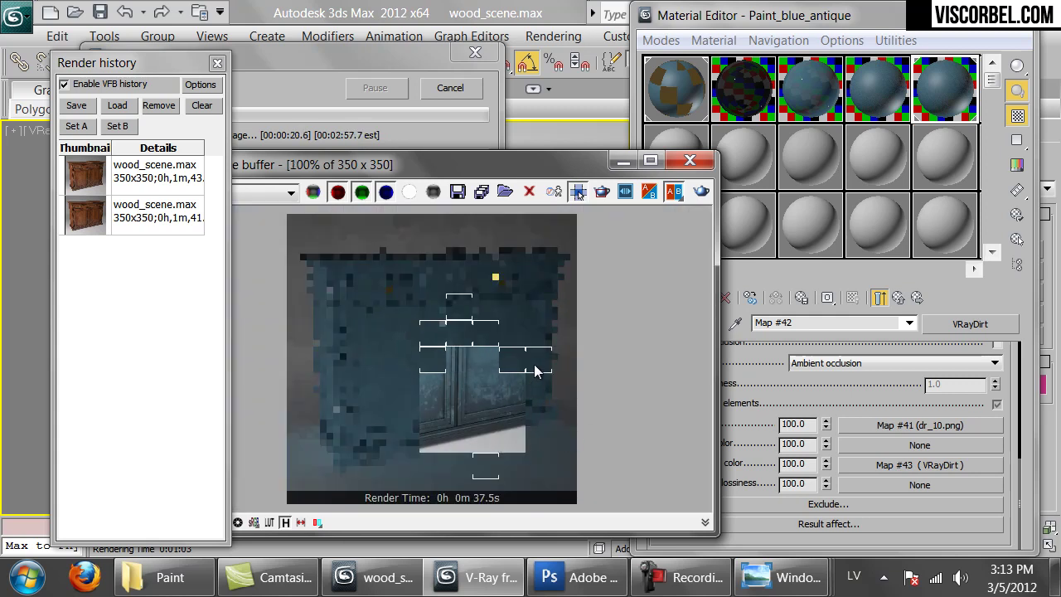
- Compare the cabinet render with the red lacquer sideboard photo and the dark chest photo 25056e.jpg in Windows Photo Viewer
mouse_move(796, 576)
left_click(880, 489)
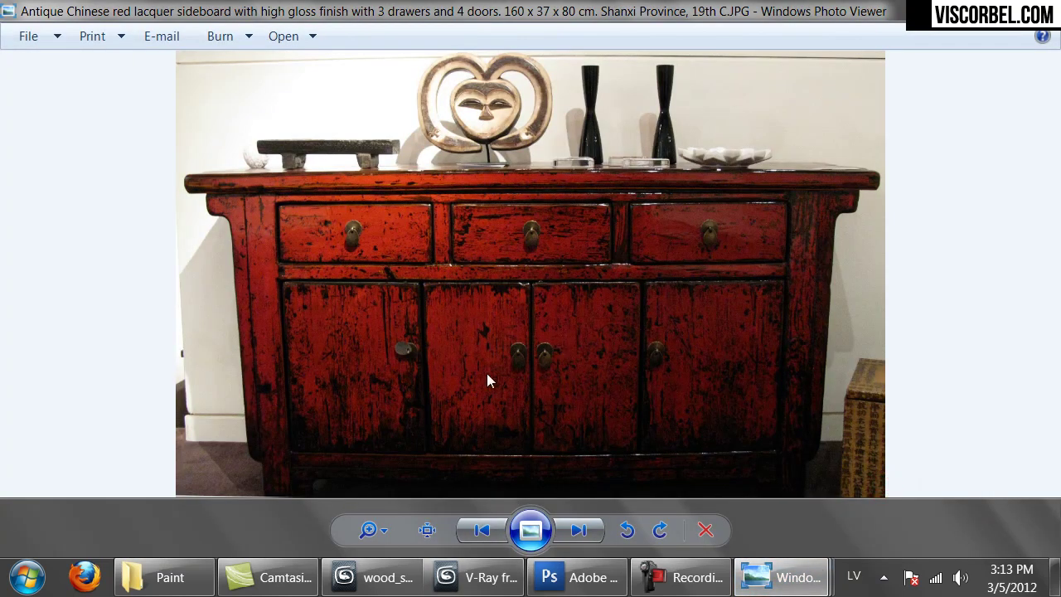
left_click(481, 574)
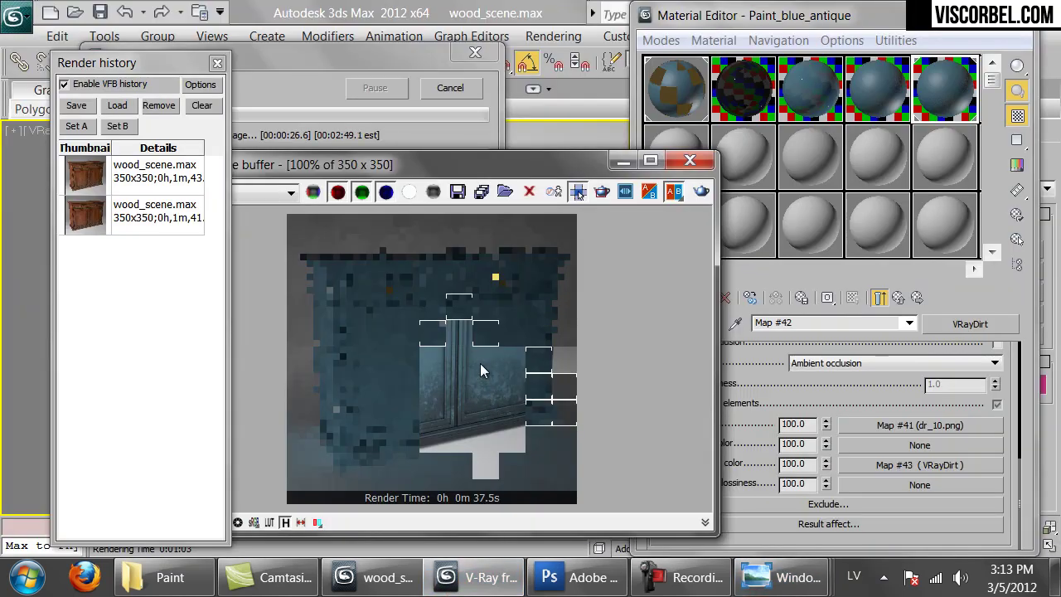
mouse_move(779, 576)
left_click(911, 487)
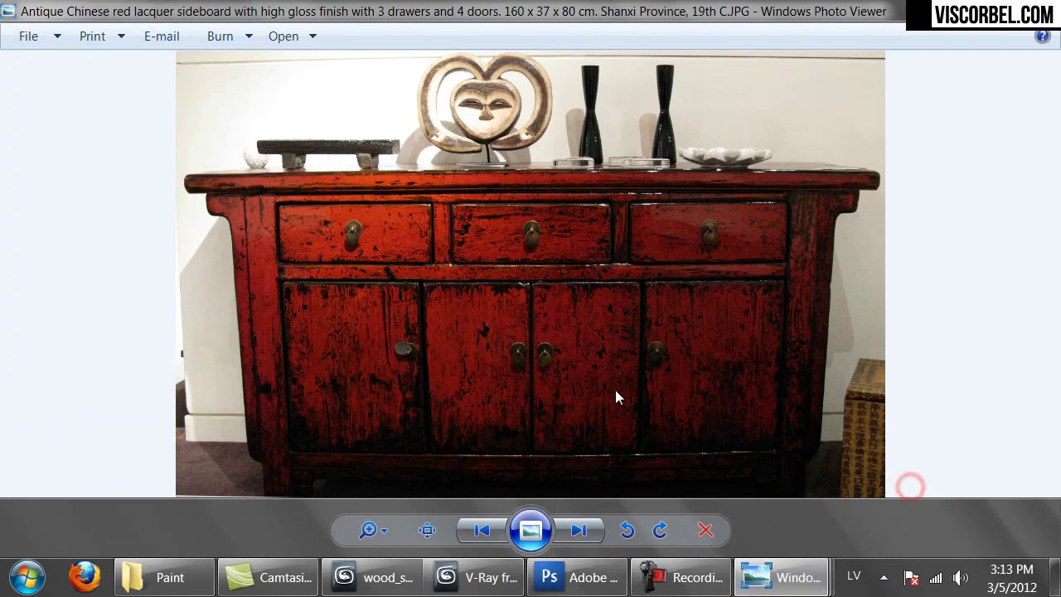
left_click(481, 577)
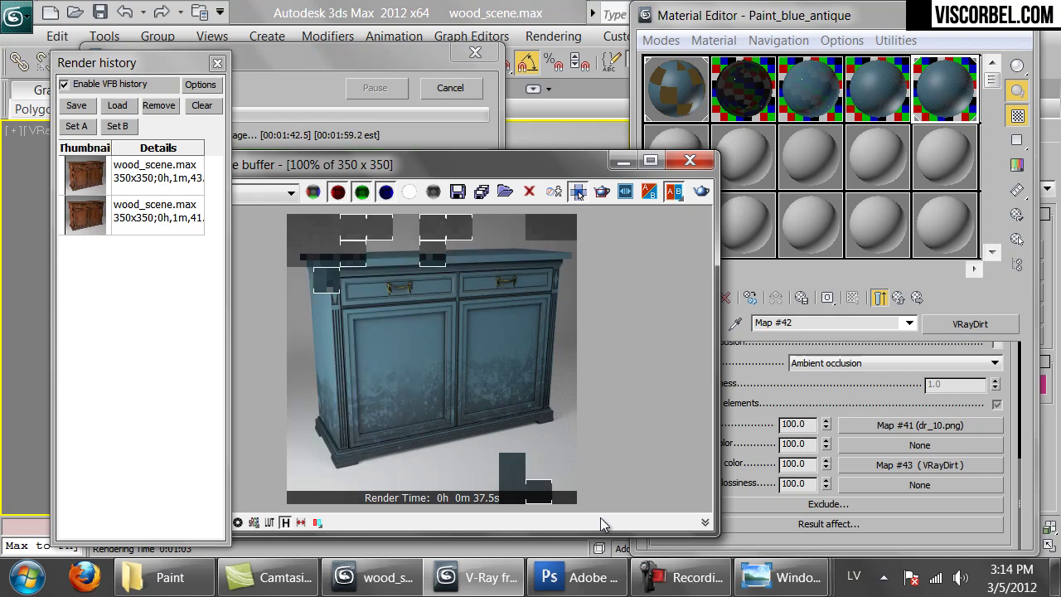
mouse_move(779, 572)
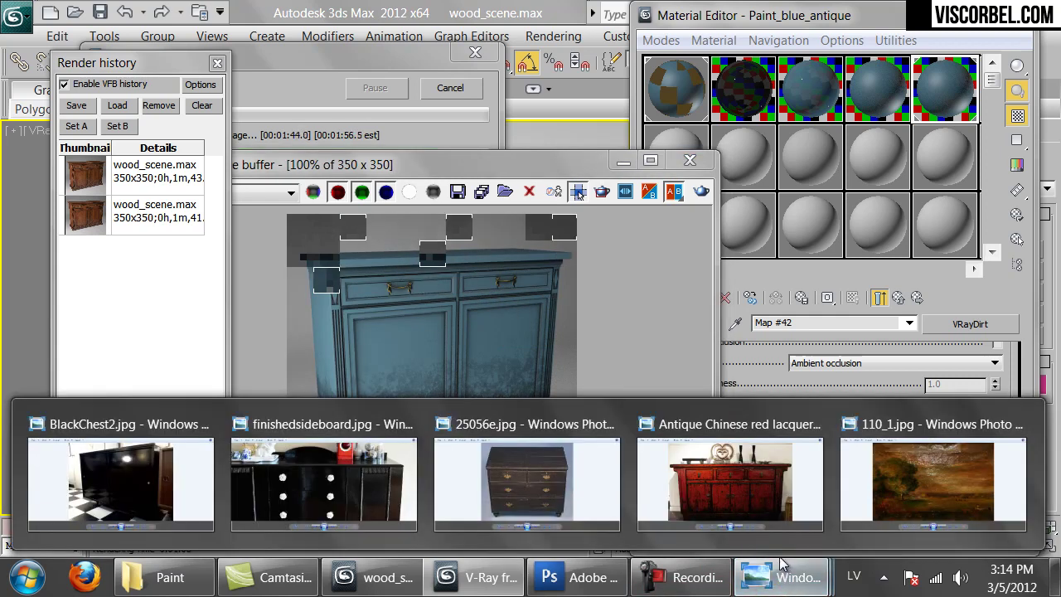
left_click(524, 481)
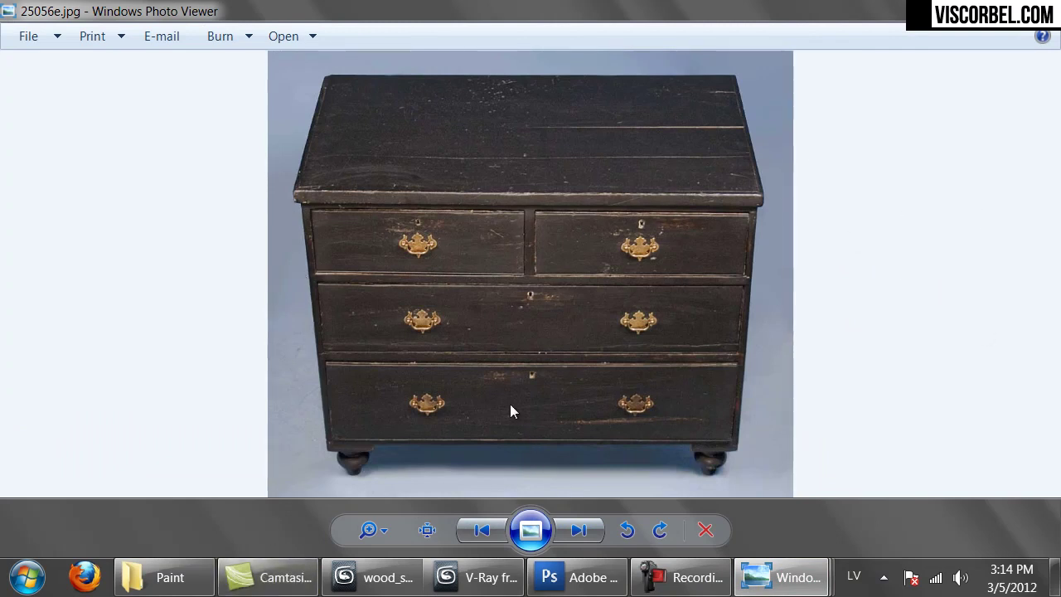
left_click(481, 577)
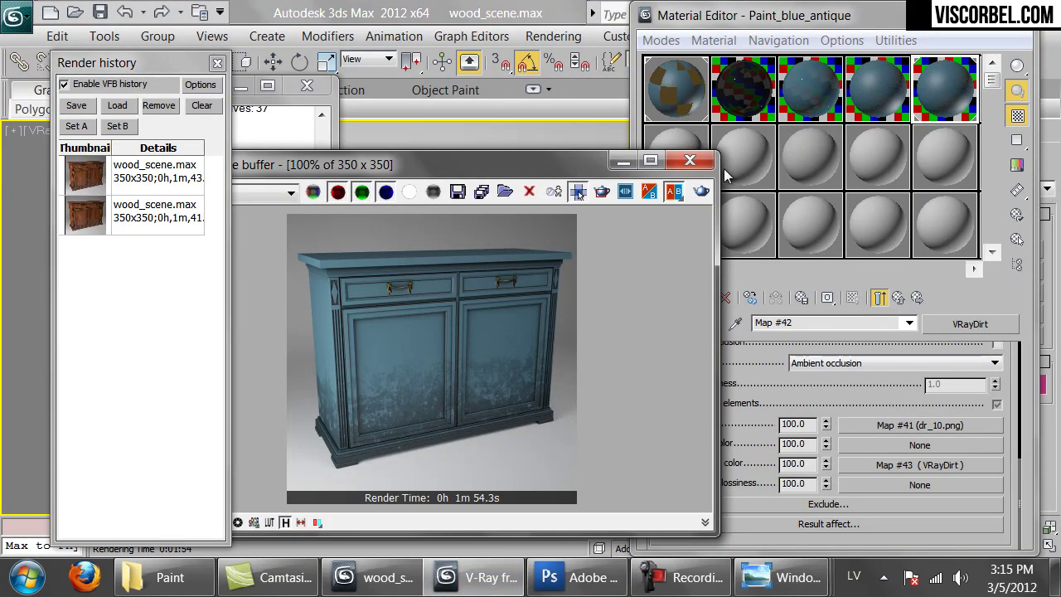
- Close the frame buffer, duplicate the antique blue material into an empty sample slot and name it Paint_blue_antique_worn edges
left_click(690, 160)
left_click_drag(865, 141, 658, 165)
type("_worn_edge")
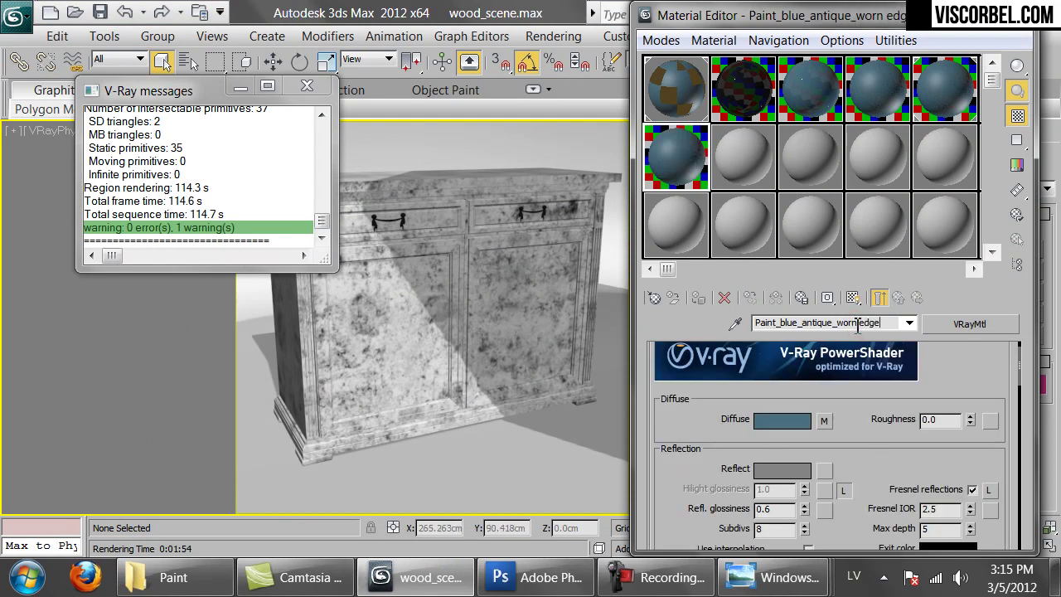
type("s")
- Copy the VRayDirt map from the diffuse slot of the worn-edges material
scroll(856, 445, "down", 2)
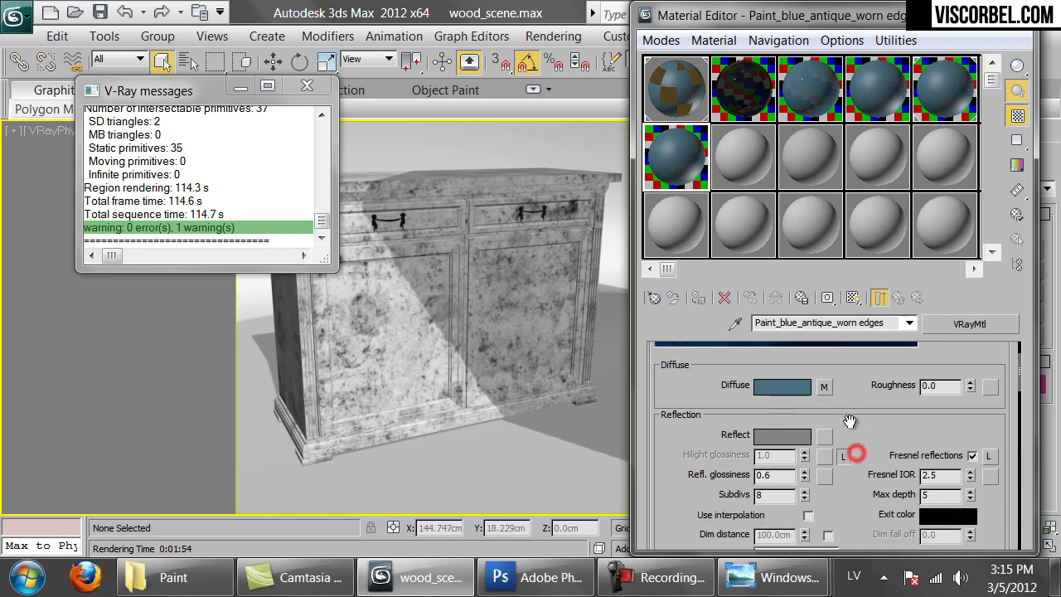
scroll(854, 447, "up", 2)
right_click(825, 413)
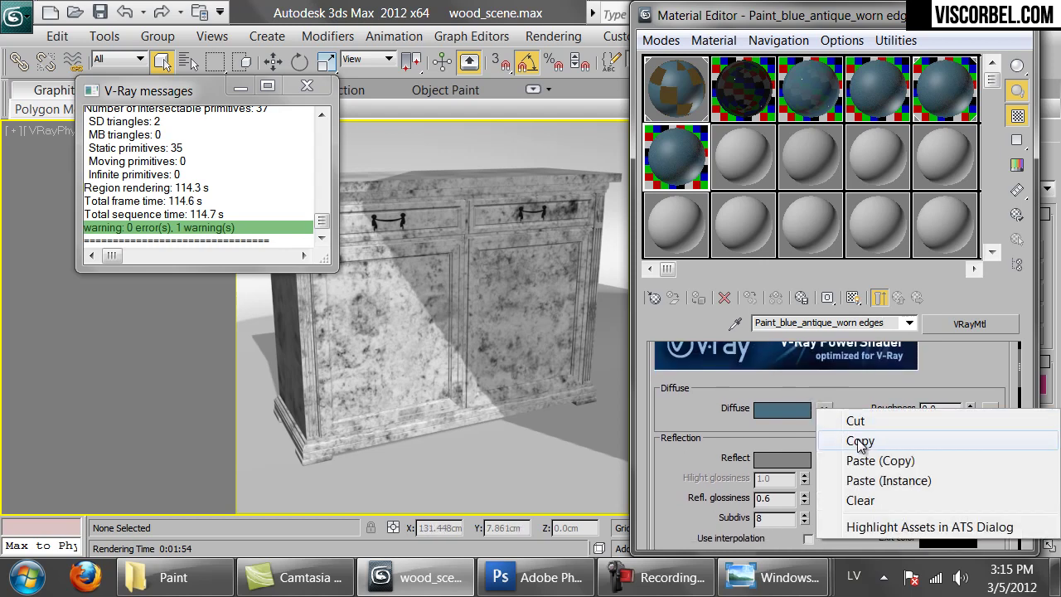
left_click(858, 441)
left_click(825, 410)
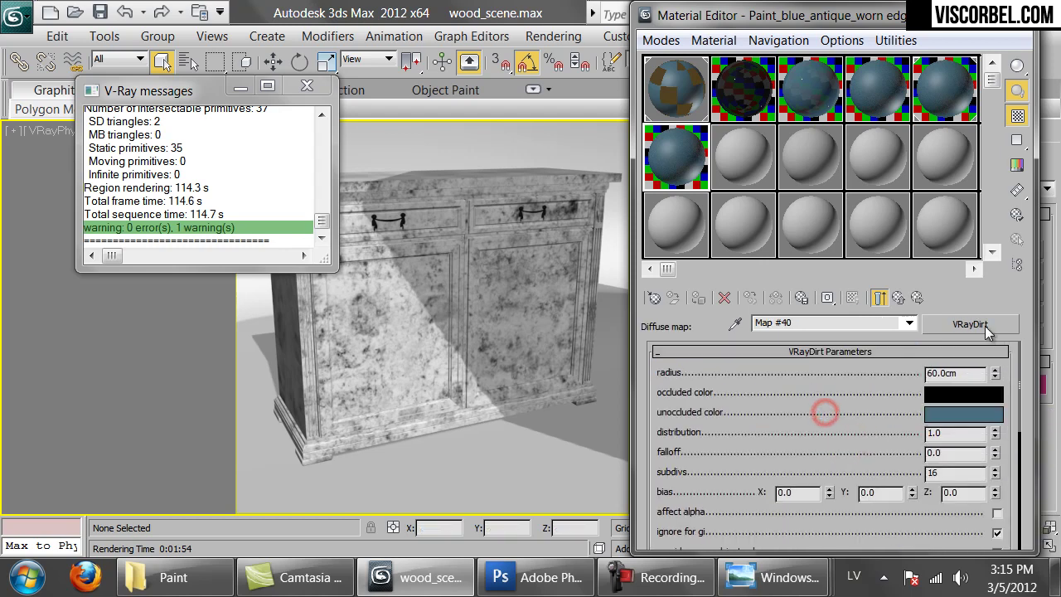
left_click(984, 326)
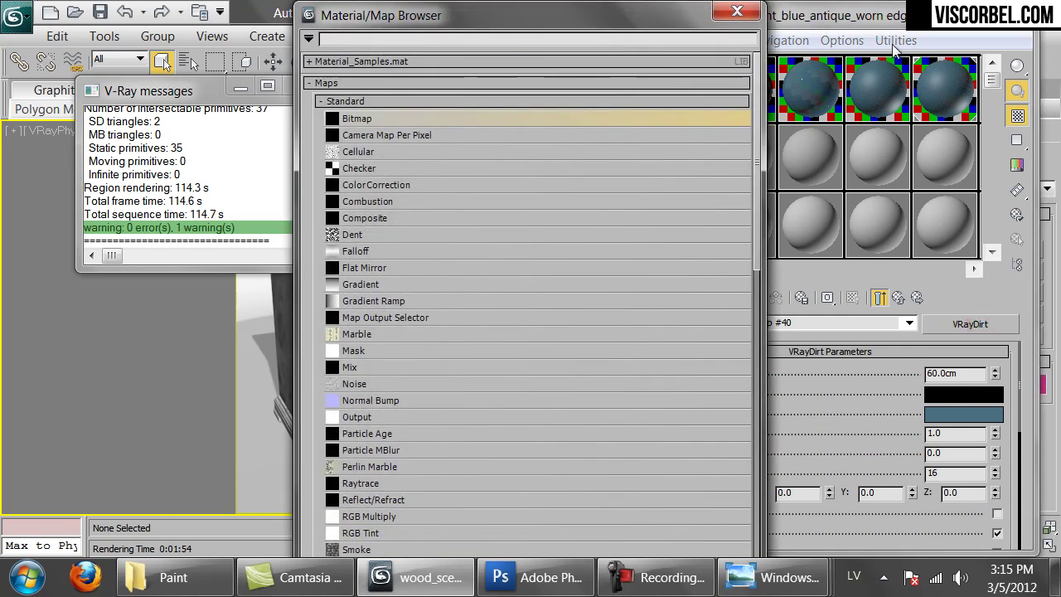
left_click(753, 23)
left_click(898, 297)
- Replace the worn-edges material's diffuse map with a new VRayDirt and paste the copied dirt map into its unoccluded color slot as a copy
right_click(827, 410)
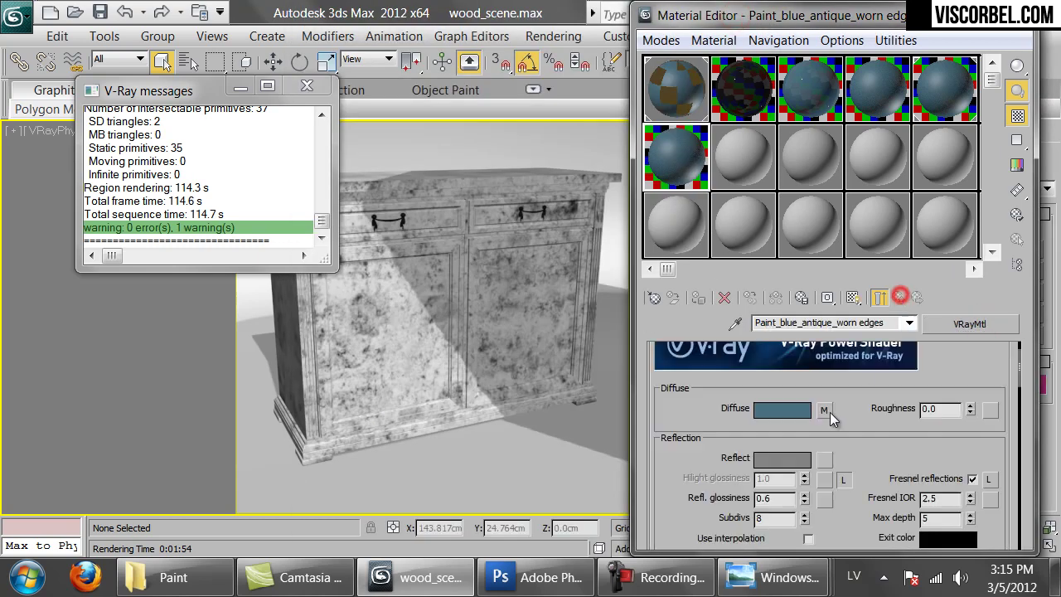
left_click(831, 407)
left_click(825, 411)
scroll(506, 418, "down", 7)
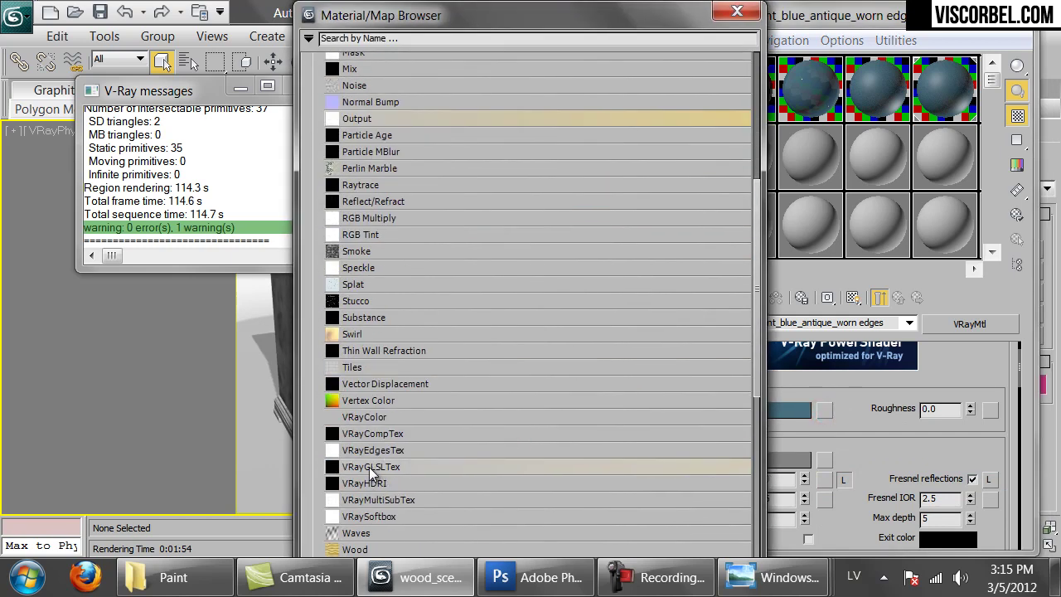
scroll(355, 531, "down", 3)
double_click(358, 521)
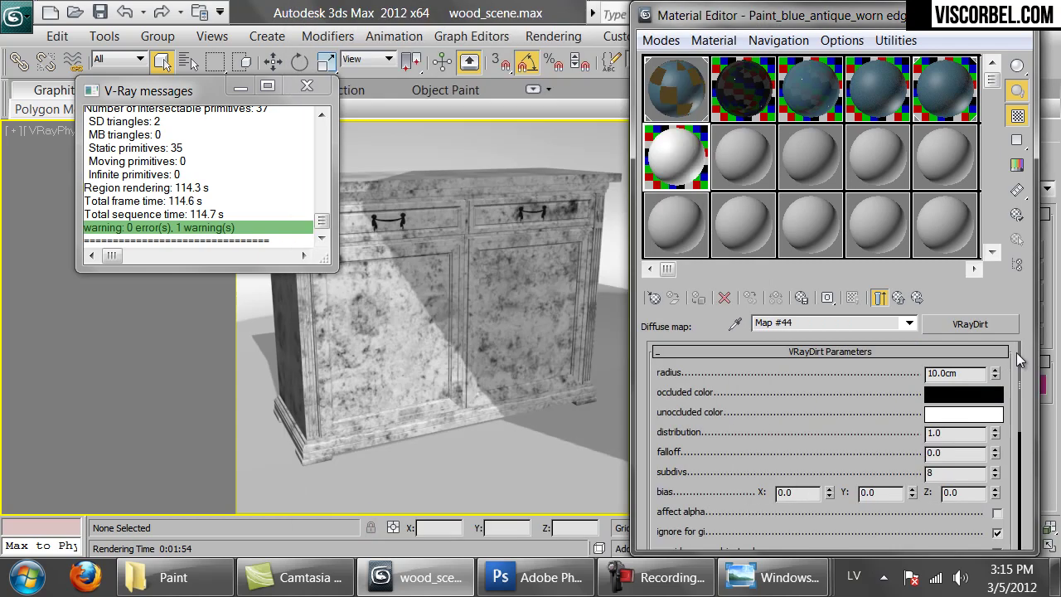
scroll(783, 440, "down", 5)
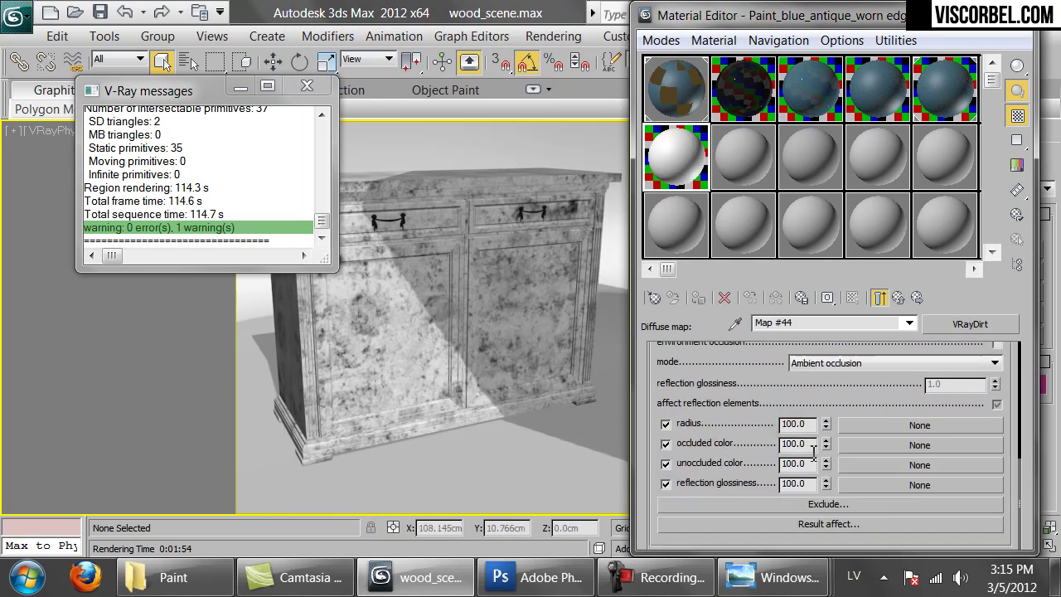
right_click(870, 470)
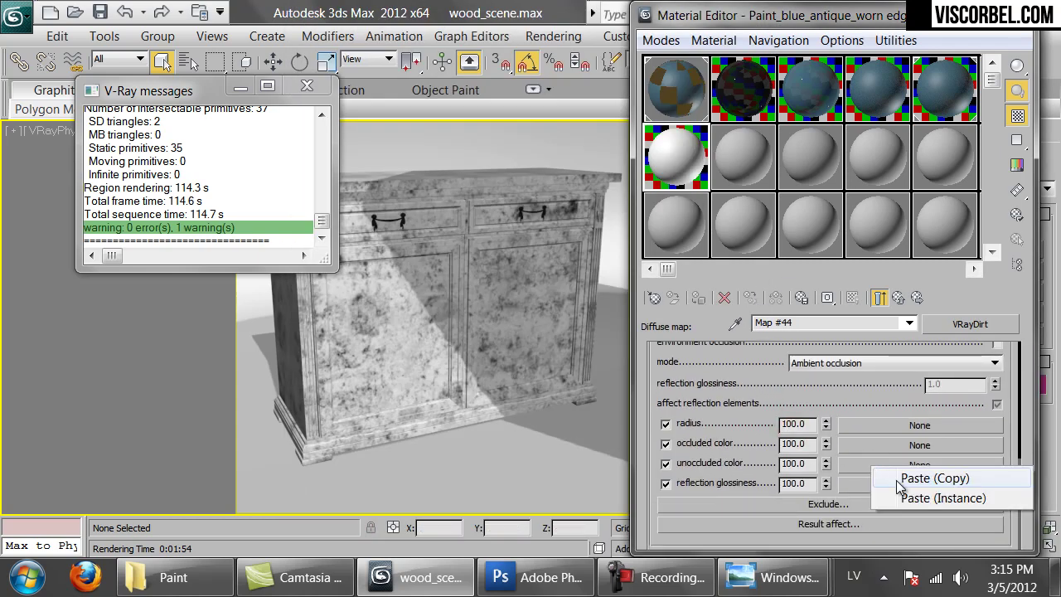
left_click(900, 480)
- Enable invert normal on the new VRayDirt map and set its radius to 2 cm
scroll(912, 448, "up", 5)
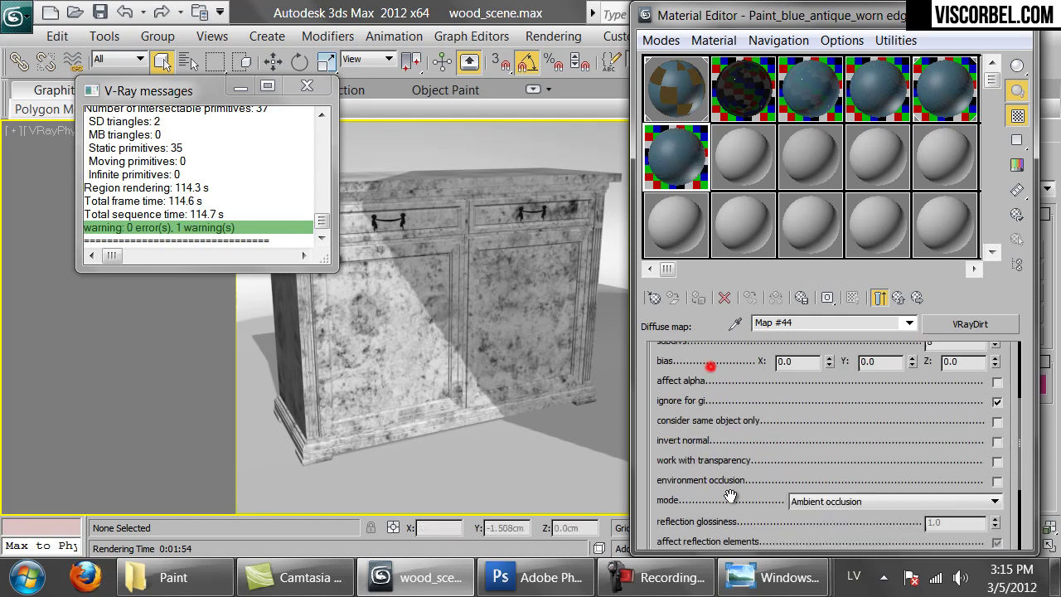
scroll(935, 406, "down", 3)
left_click(998, 482)
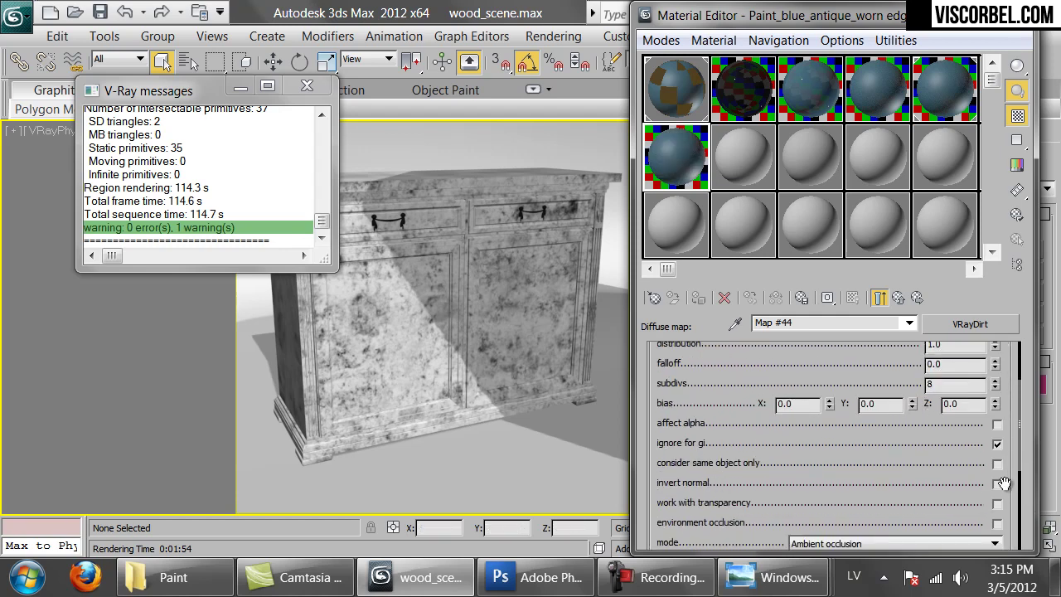
scroll(952, 431, "up", 3)
double_click(963, 374)
type("2")
key("Return")
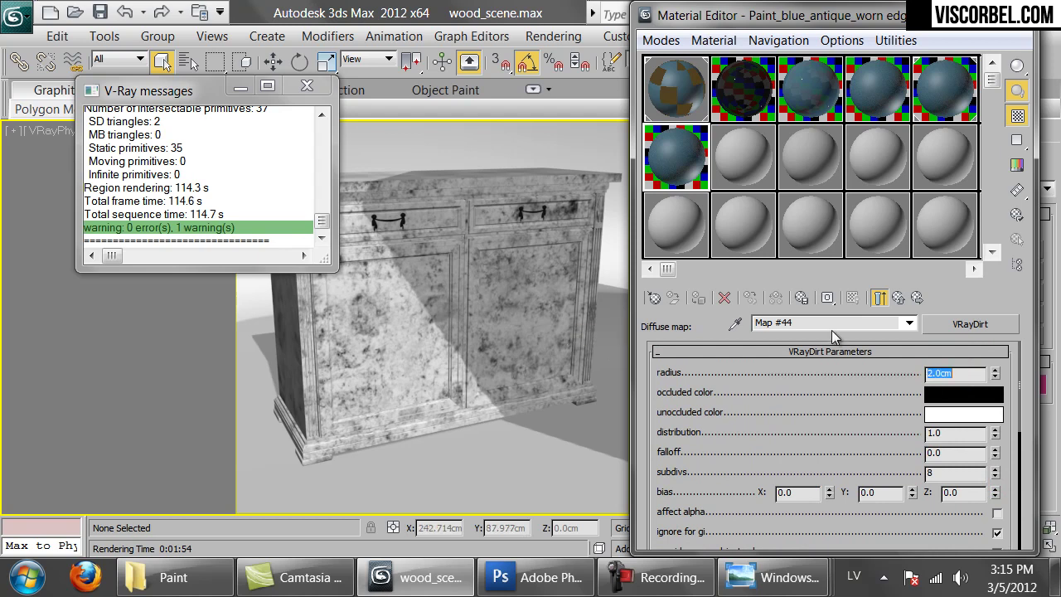
- Set the VRayDirt occluded color to a muted brown with hue 20, saturation 173 and value 60
left_click(950, 405)
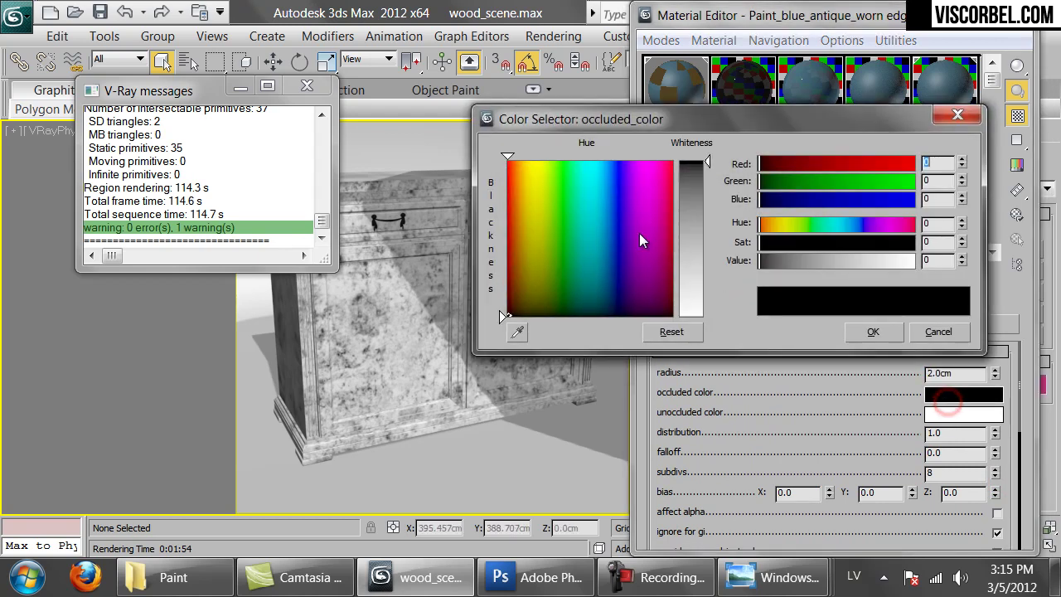
left_click_drag(782, 260, 894, 242)
left_click(770, 226)
left_click_drag(780, 260, 794, 260)
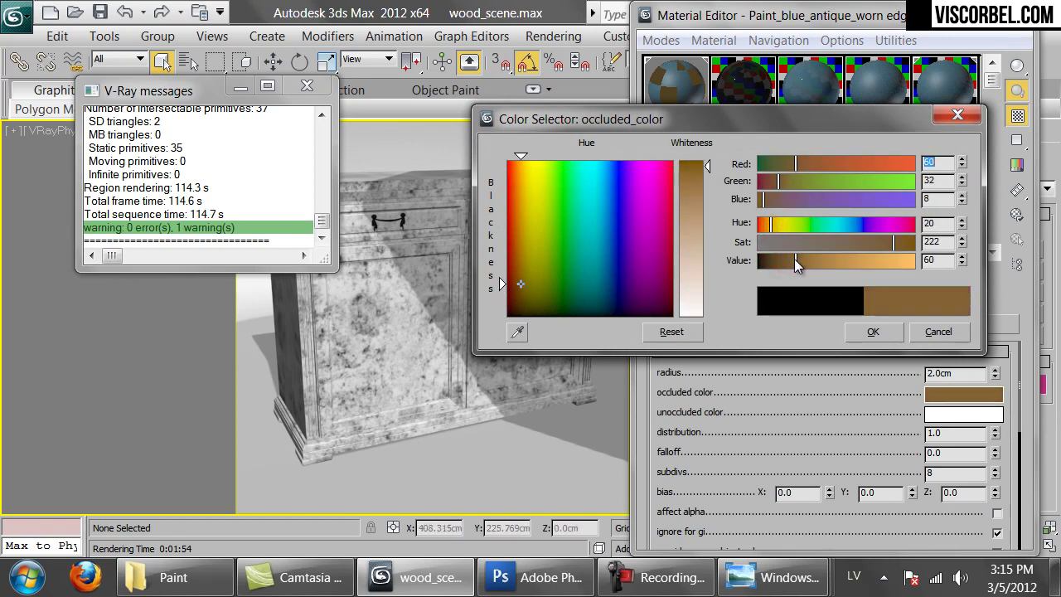
left_click_drag(871, 240, 878, 242)
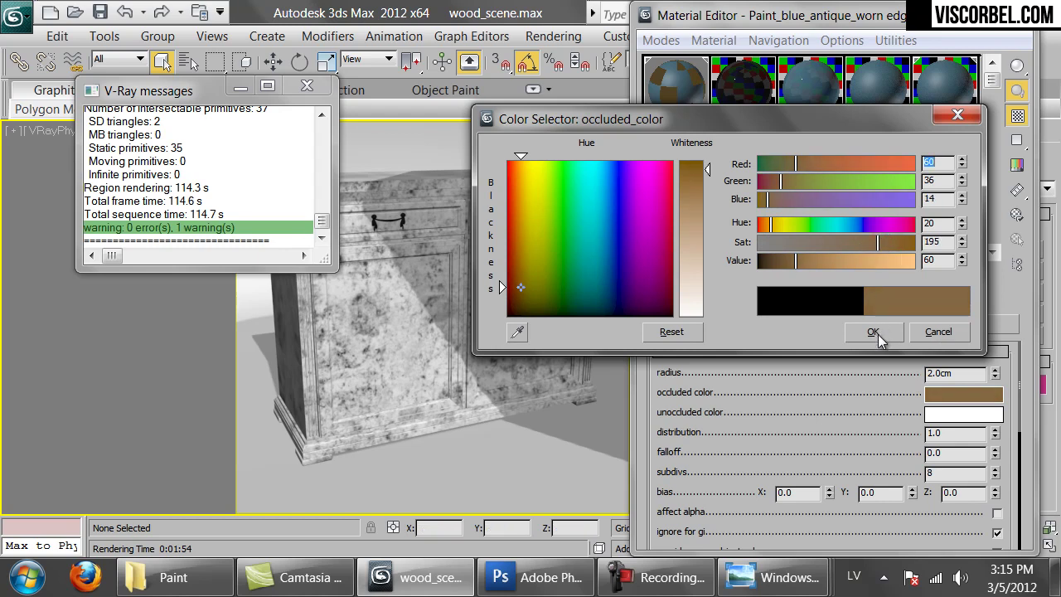
left_click(875, 331)
left_click(939, 398)
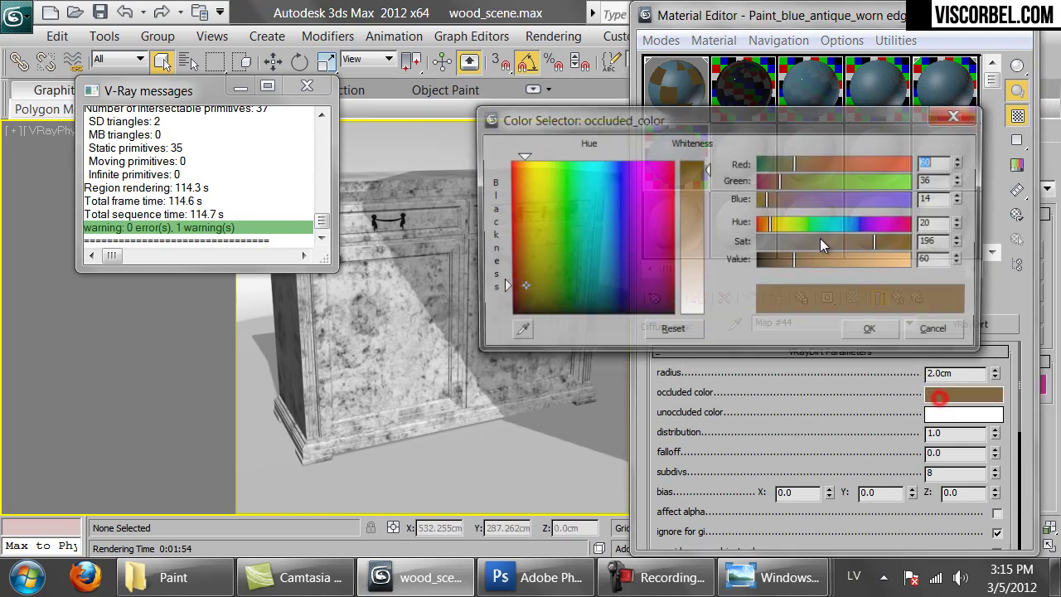
left_click_drag(872, 243, 863, 245)
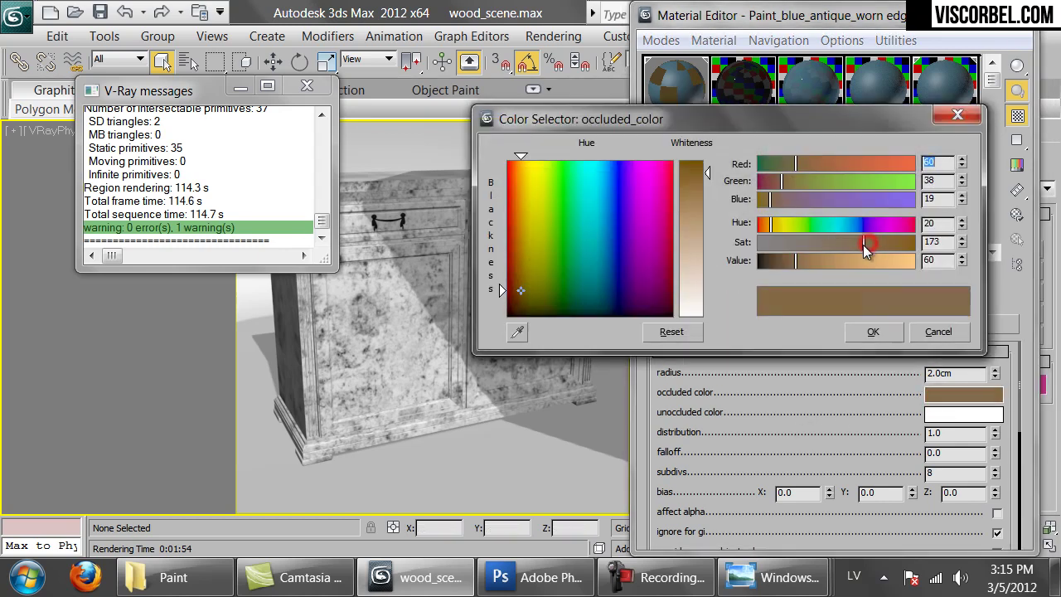
left_click(874, 332)
- Assign Paint_blue_antique_worn edges to sub-material ID 1 of the cabinet's Multi/Sub-Object material
left_click_drag(848, 452, 857, 171)
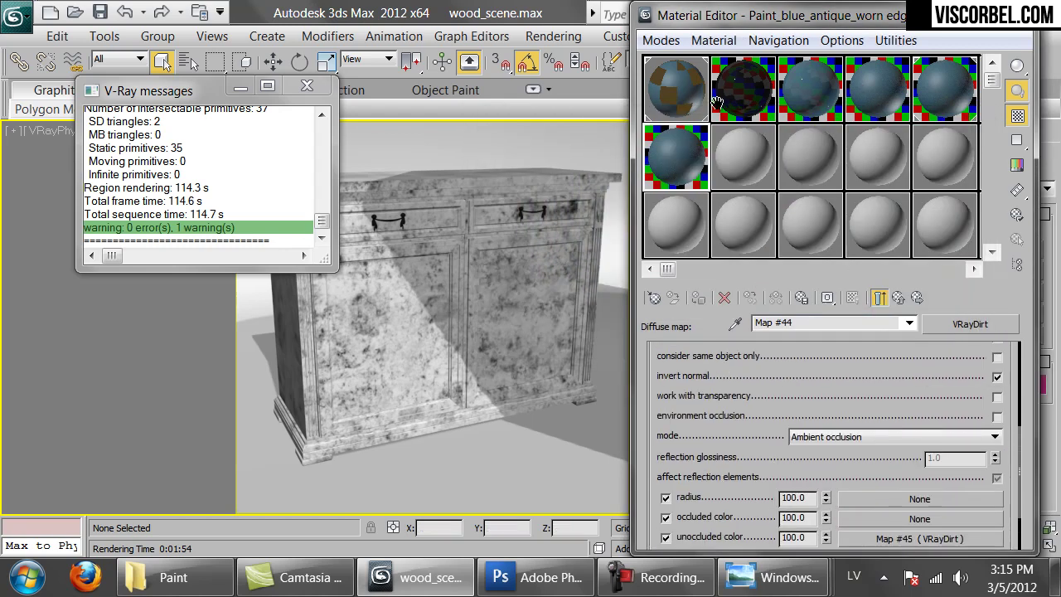
left_click(668, 86)
left_click_drag(708, 207, 881, 454)
left_click(790, 348)
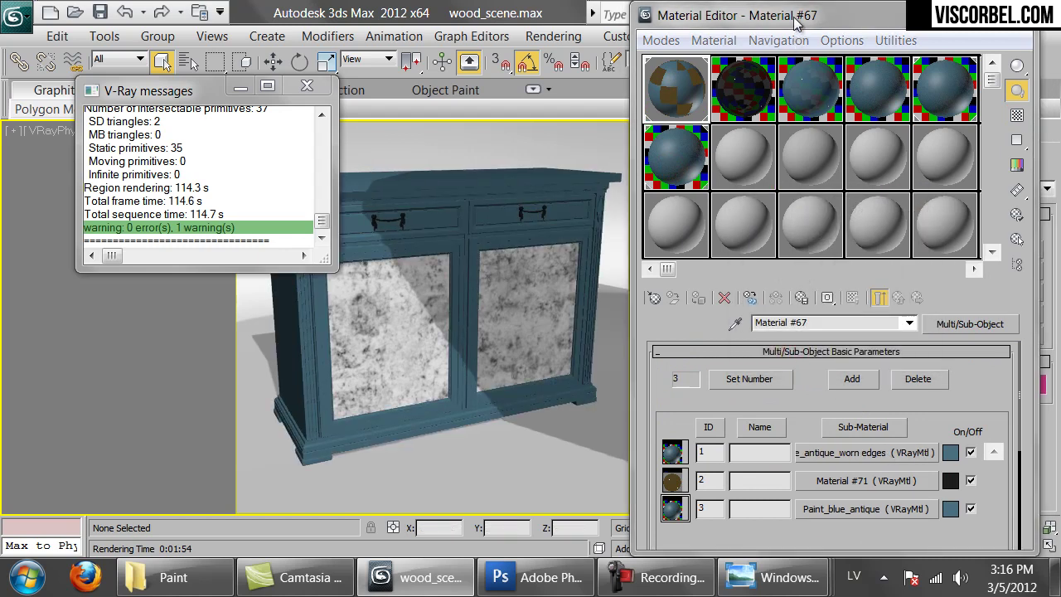
- Start a test render of the cabinet with the worn-edges material and cancel it partway
left_click_drag(794, 23, 844, 169)
key("shift+q")
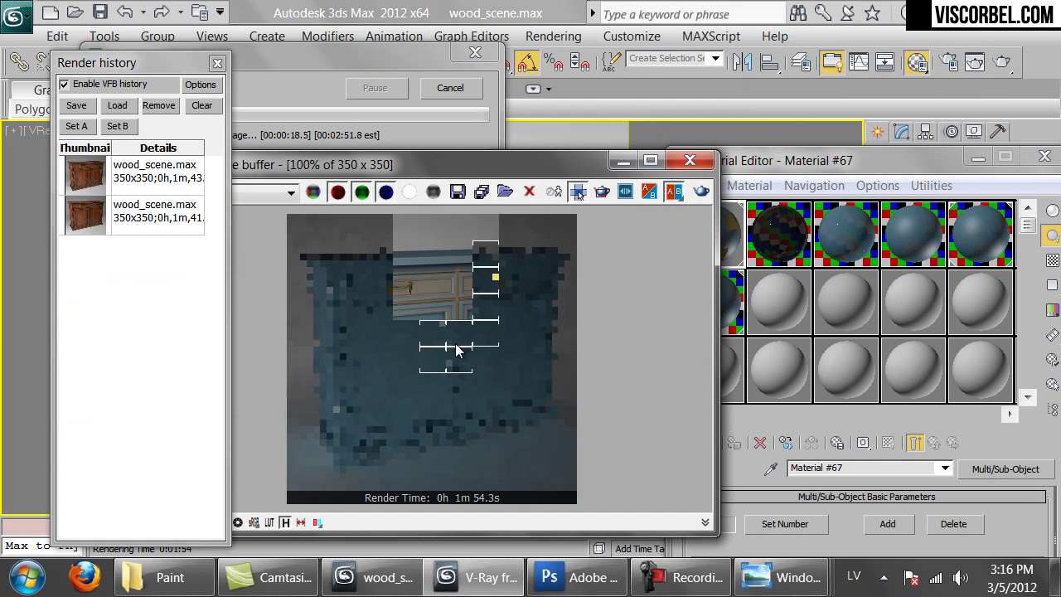
left_click(452, 90)
- Reduce the radius of the worn-edges material's diffuse VRayDirt map to 1 cm
left_click_drag(884, 170, 899, 25)
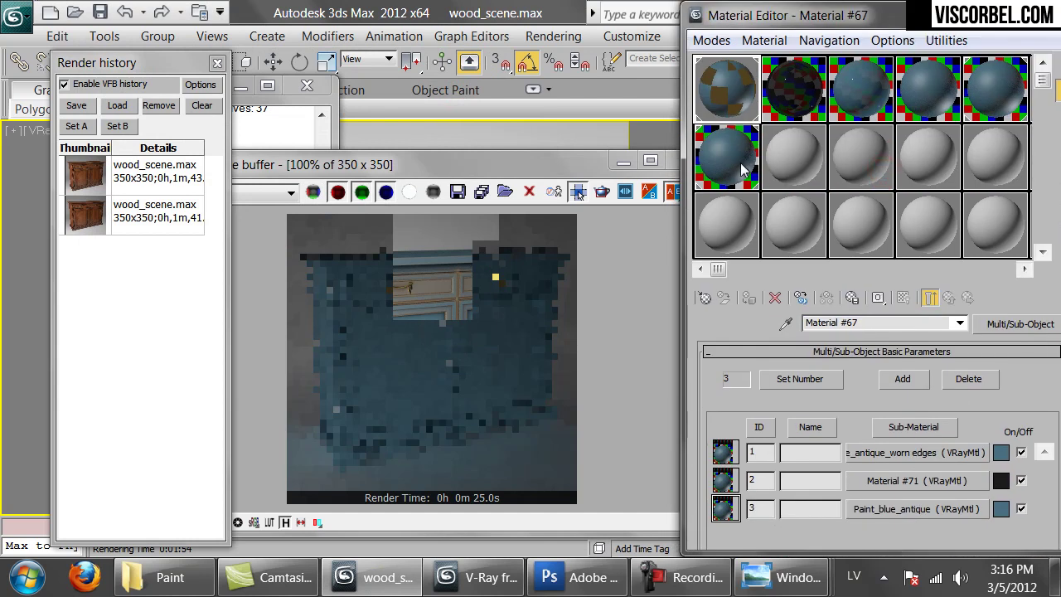
left_click(914, 453)
left_click(888, 419)
left_click(872, 416)
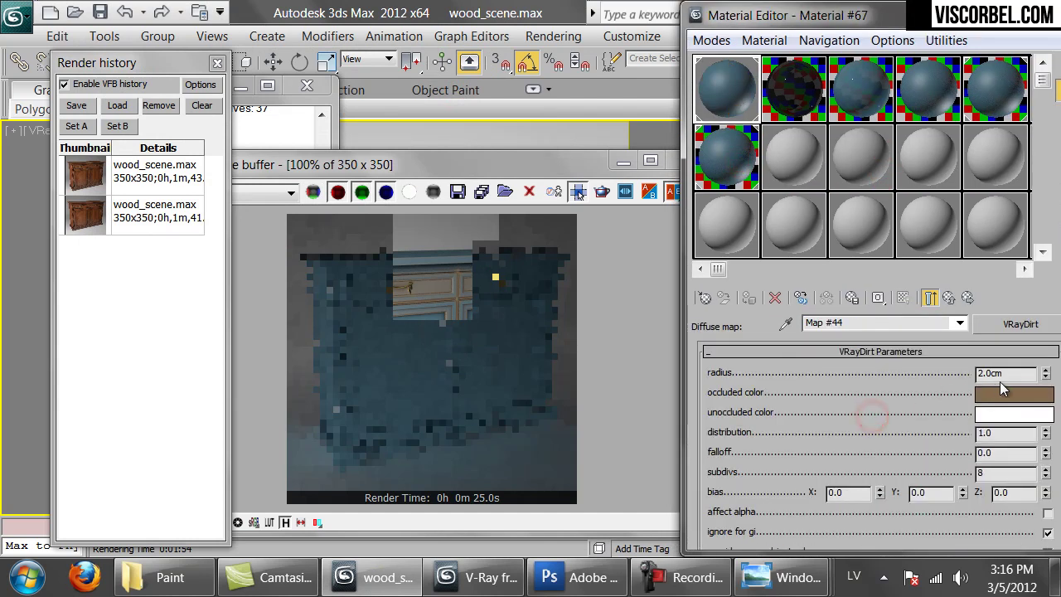
left_click_drag(1013, 373, 979, 373)
type("1")
key("Return")
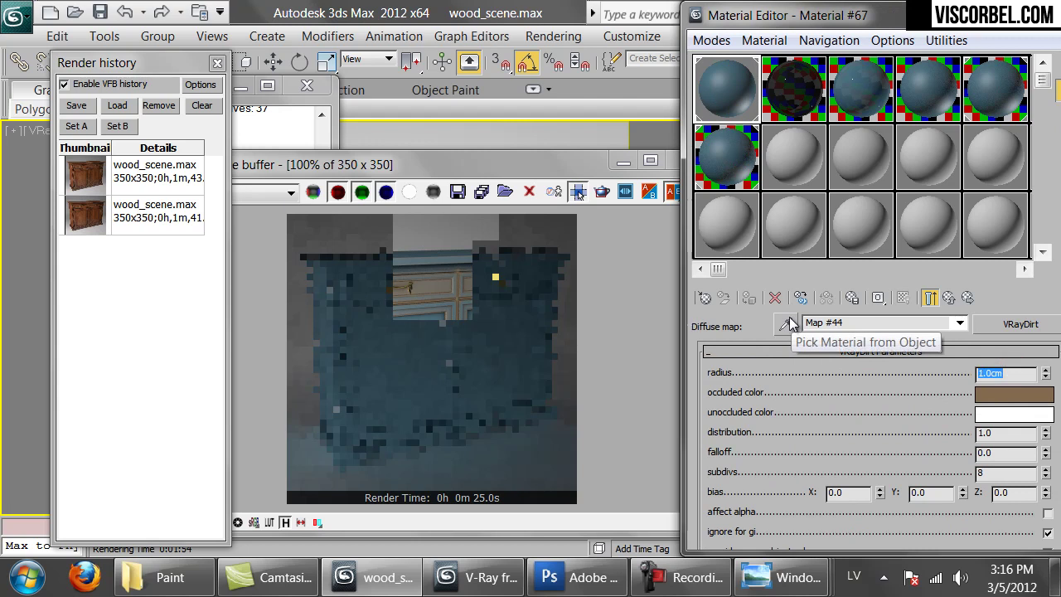
- Load a Bitmap texture into the radius map slot of the worn-edges VRayDirt map
scroll(792, 442, "down", 5)
left_click(923, 424)
scroll(372, 148, "up", 7)
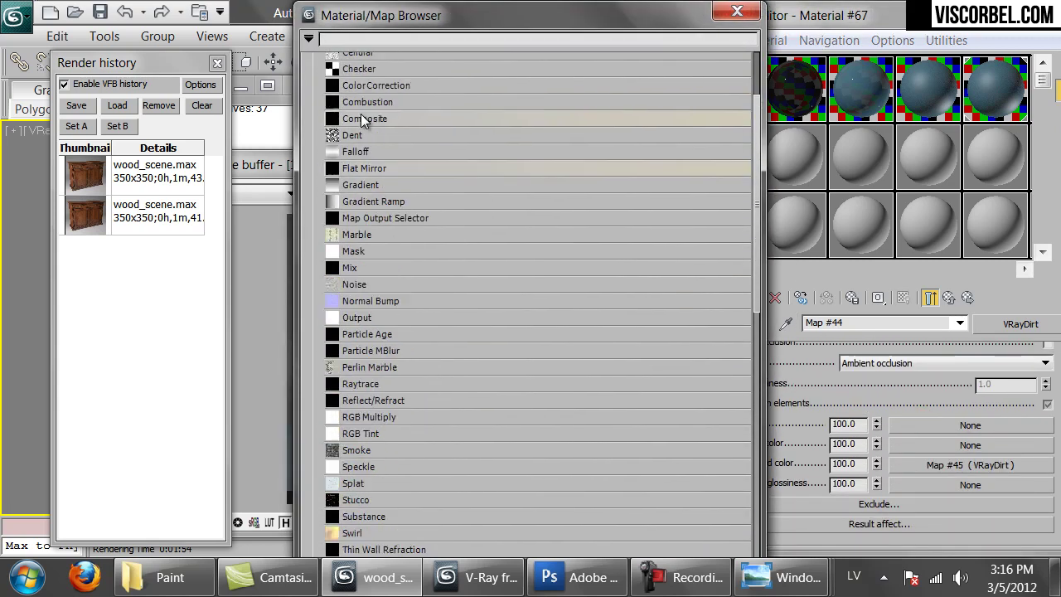
scroll(360, 133, "up", 1)
double_click(363, 116)
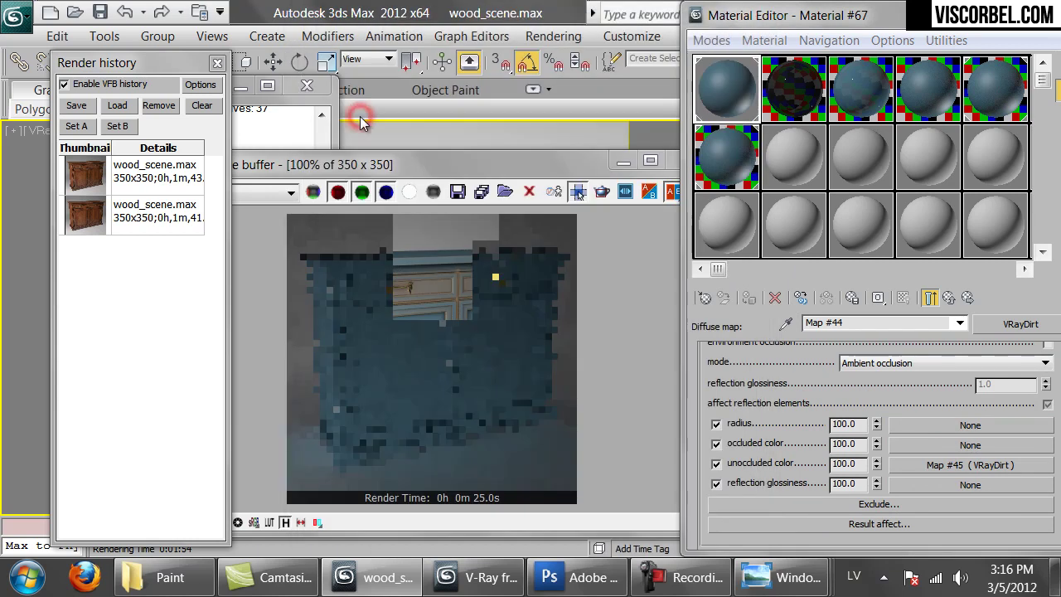
left_click(608, 159)
double_click(609, 160)
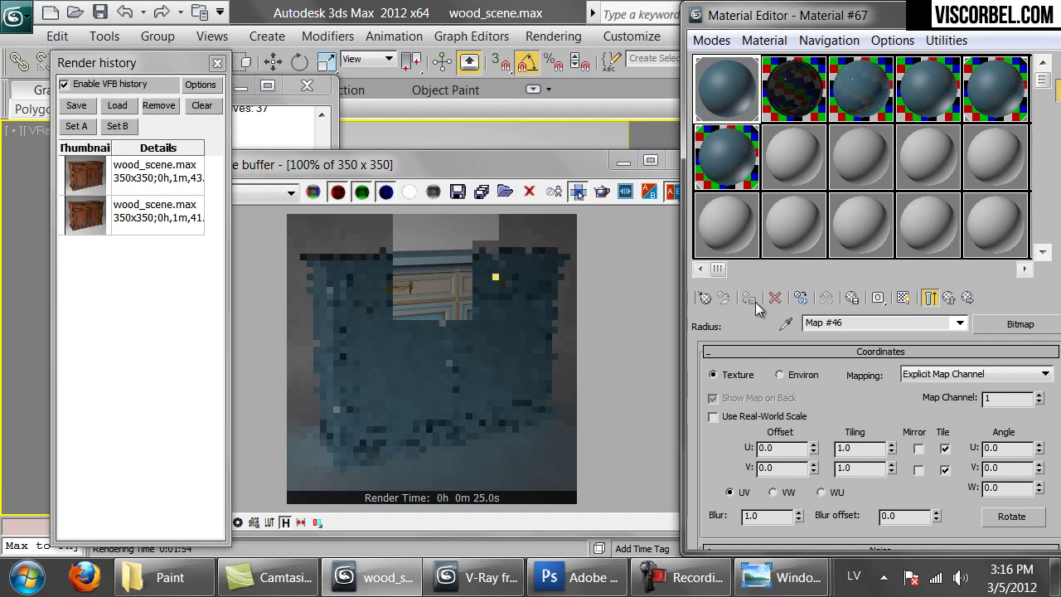
- Close the frame buffer, show the radius bitmap in the viewport and give it a real-world size of 200 × 200 cm
left_click(591, 176)
left_click(693, 161)
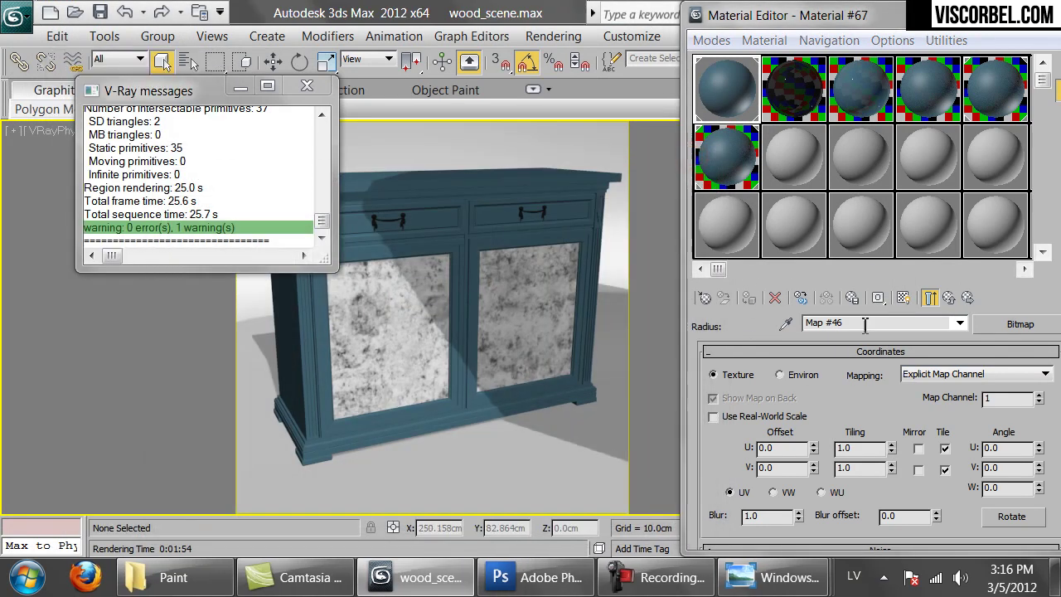
left_click(905, 298)
left_click(737, 417)
double_click(854, 447)
type("200")
key("Tab")
type("200")
key("Return")
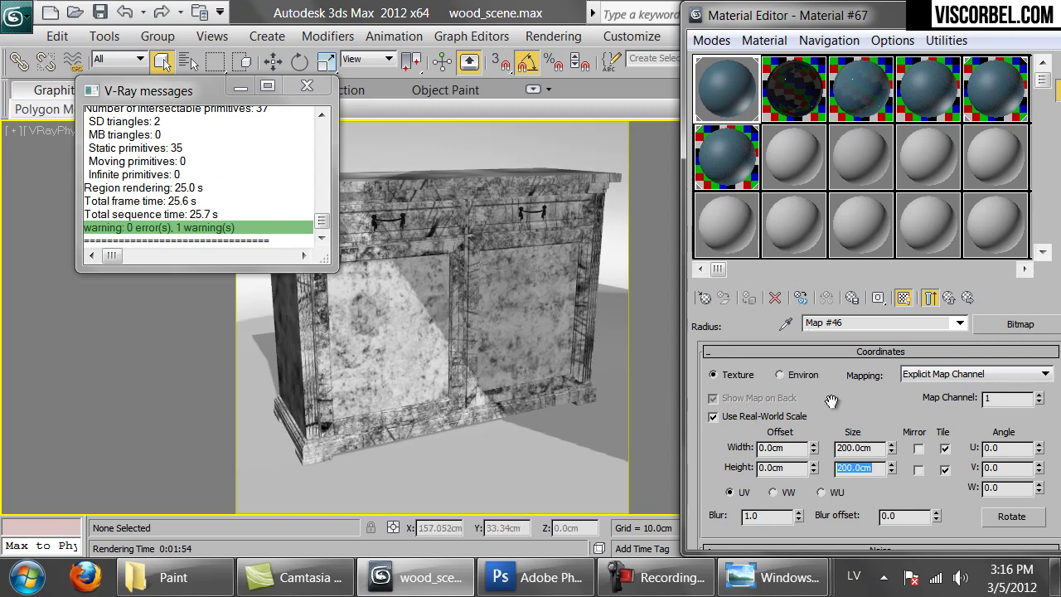
- Set the radius bitmap's real-world width and height to 100 cm each
double_click(853, 447)
type("100")
key("Tab")
type("100")
key("Return")
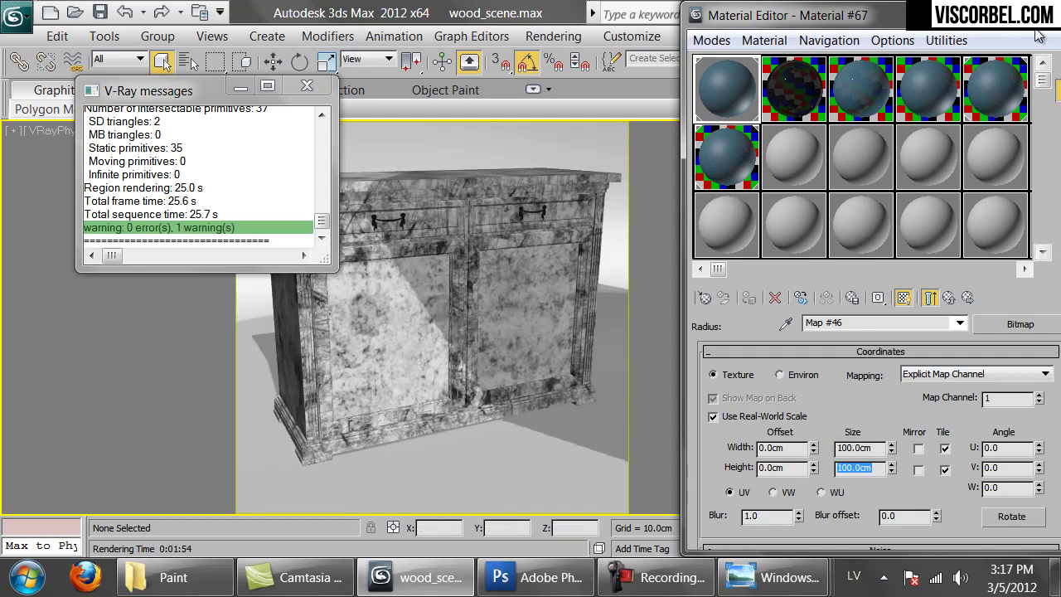
- Render the cabinet with the textured-radius worn edges, inspect the result and close the frame buffer
left_click(1047, 15)
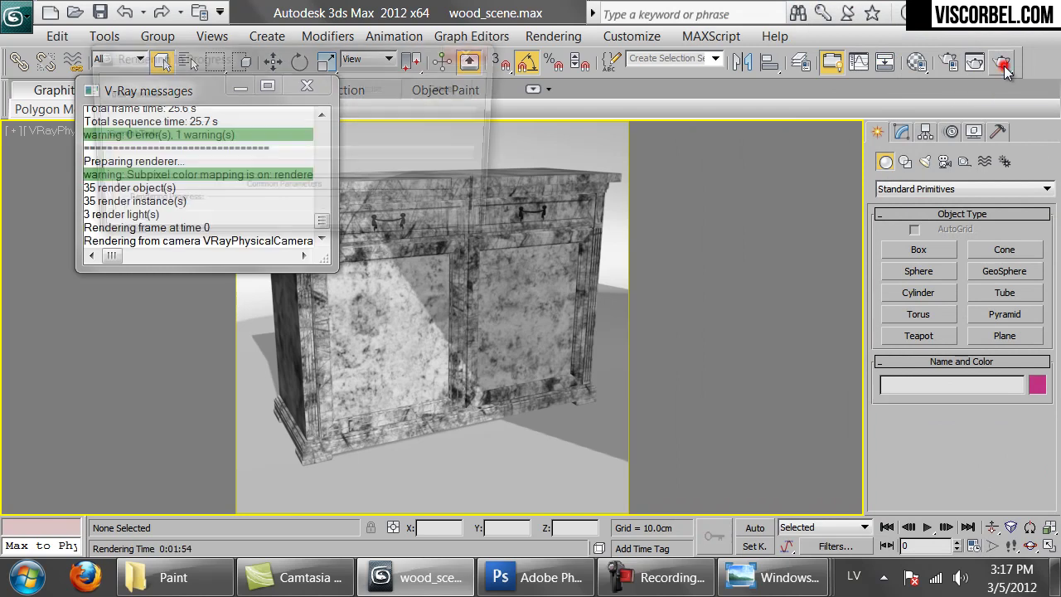
left_click(1002, 63)
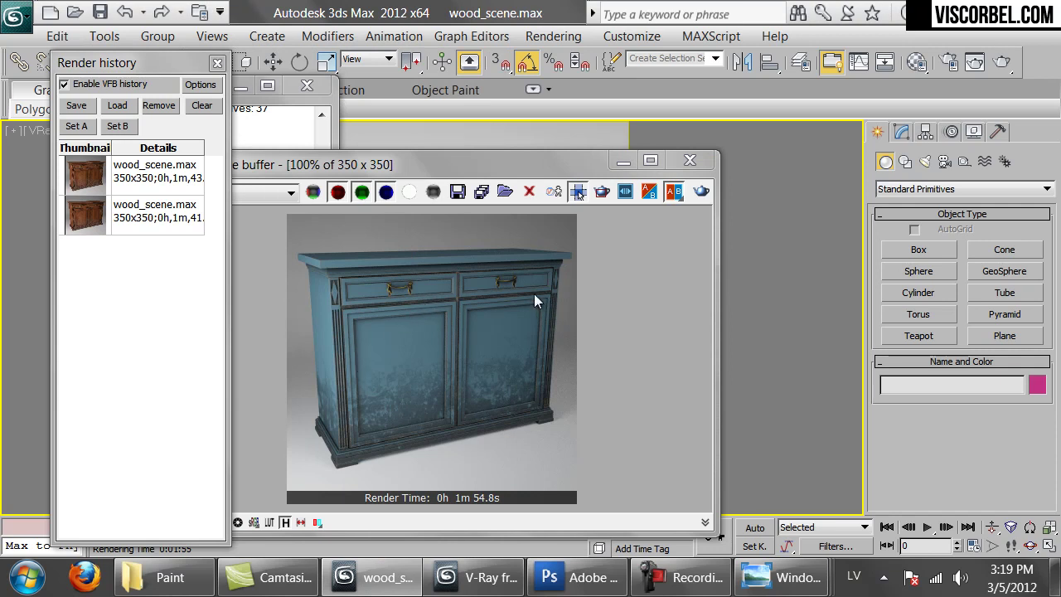
left_click(701, 164)
- Reopen the Material Editor and review the Paint_blue_antique, Paint_black and Paint_blue materials
key("m")
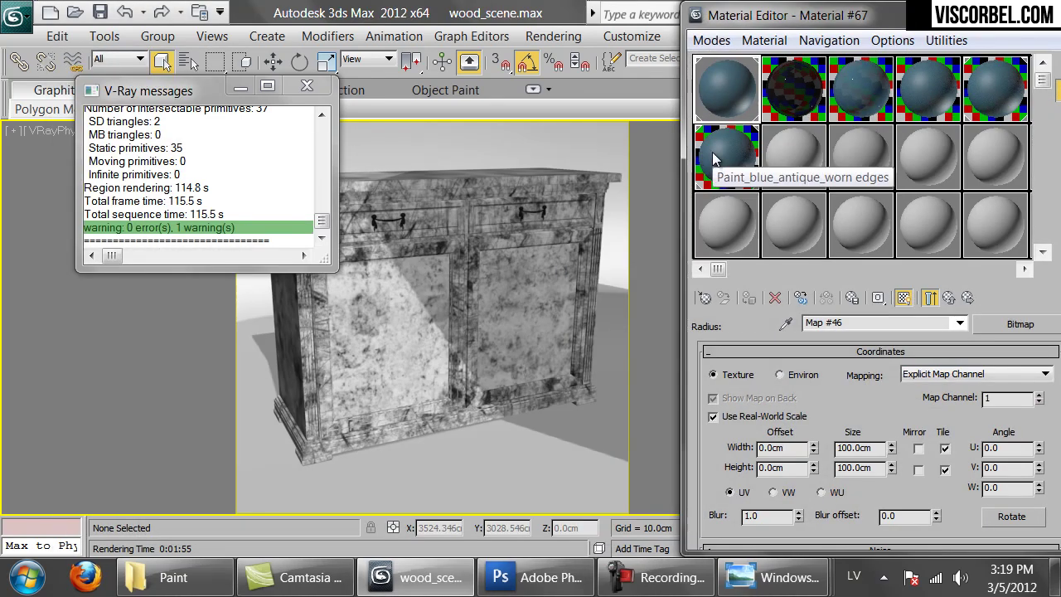
left_click(869, 104)
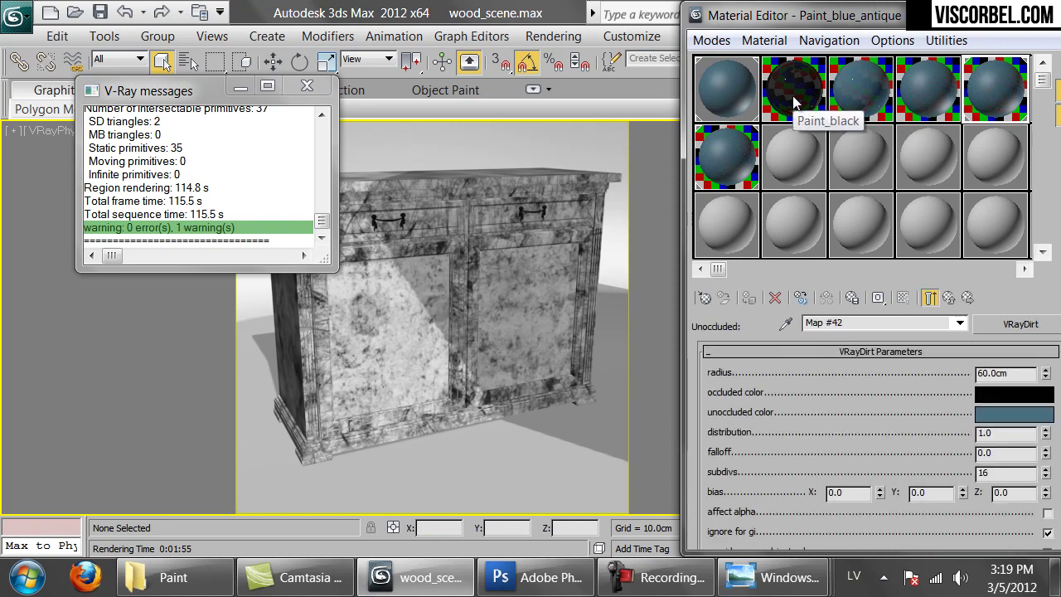
left_click(794, 93)
left_click(873, 98)
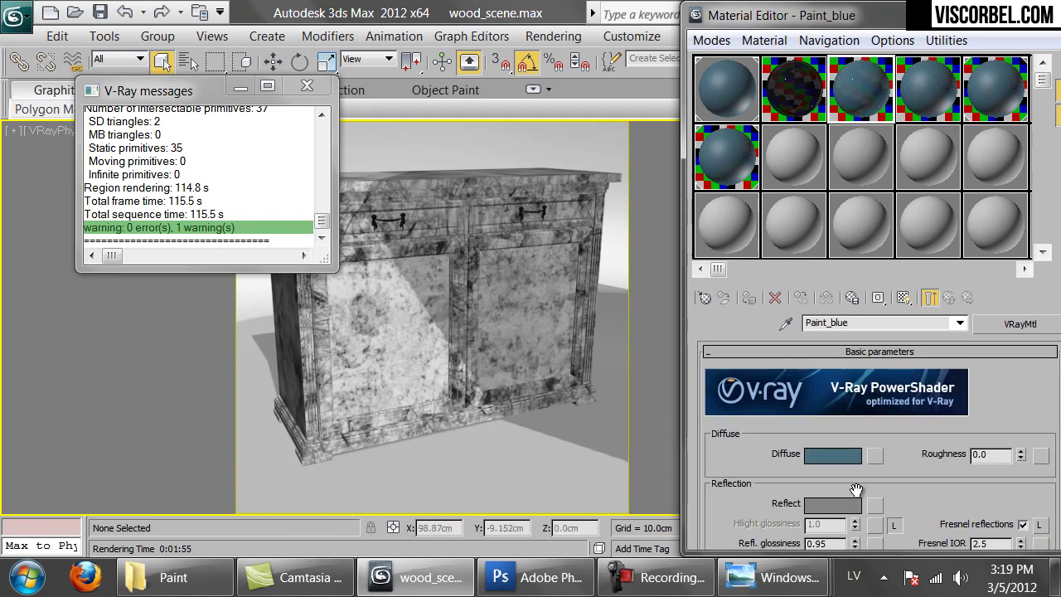